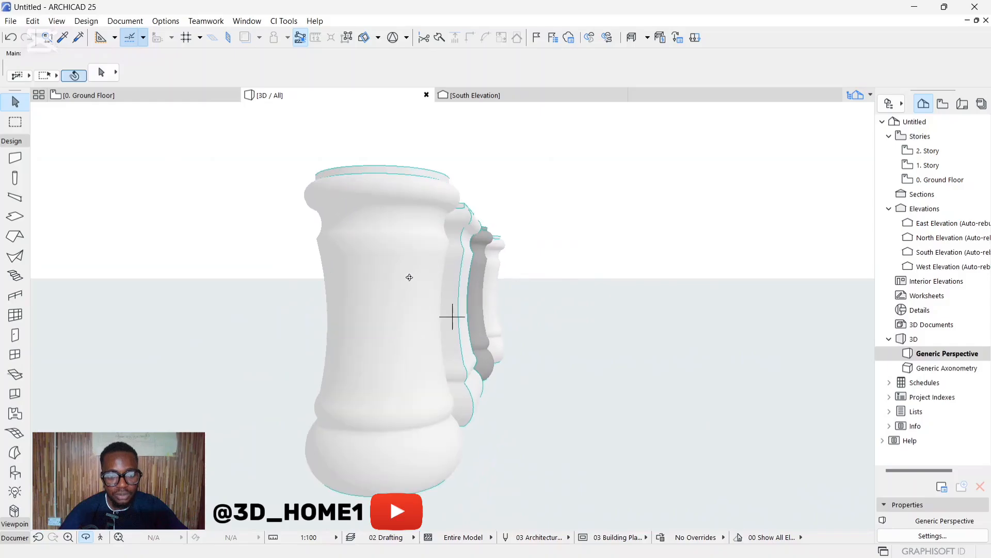
Examine the four decorative column models in 3D from several angles, including their mouldings and hollow tops
drag(408, 272, 282, 192)
scroll(494, 248, up, 1)
scroll(275, 237, up, 4)
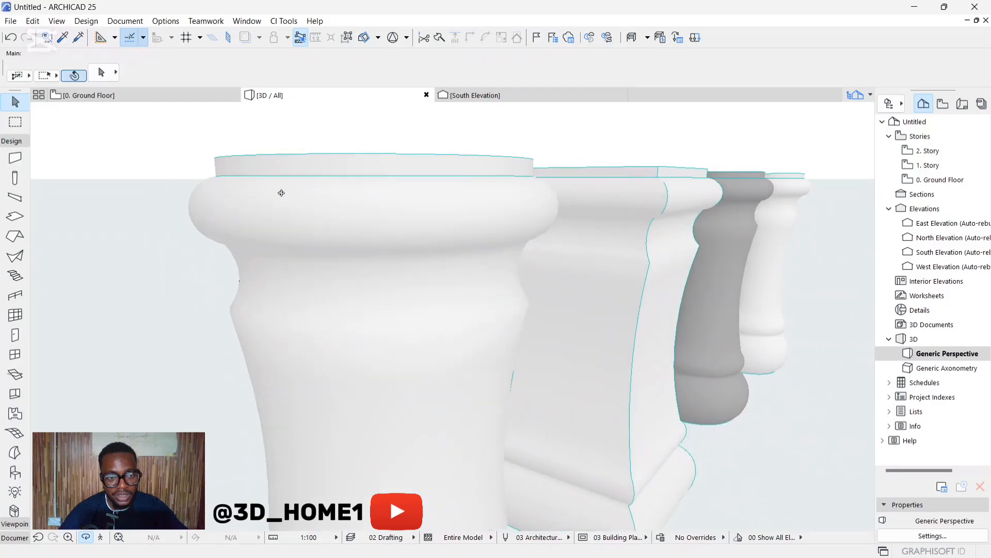
scroll(195, 196, up, 3)
scroll(195, 197, down, 3)
drag(204, 194, 315, 268)
scroll(310, 210, up, 1)
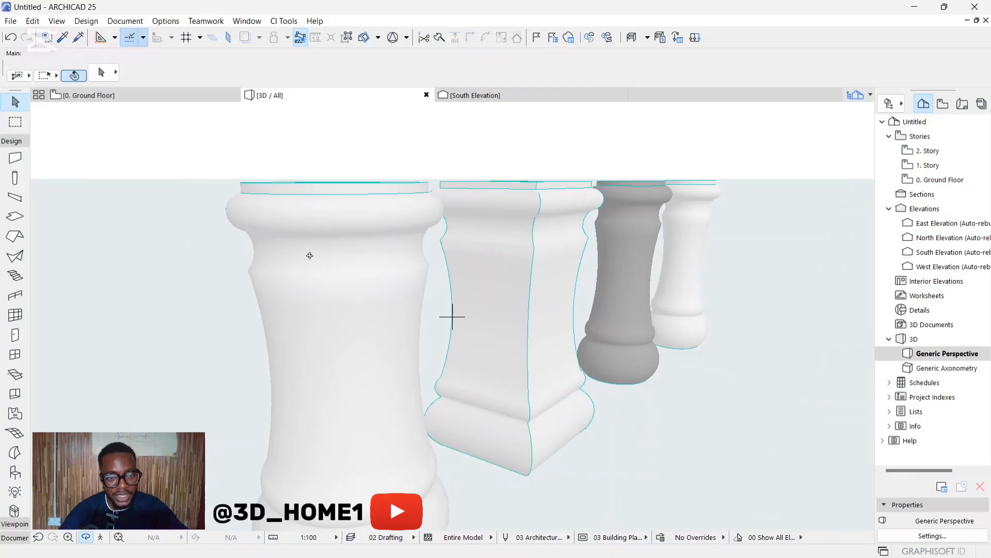
scroll(369, 264, up, 1)
scroll(581, 249, up, 1)
scroll(418, 236, up, 2)
scroll(406, 244, down, 2)
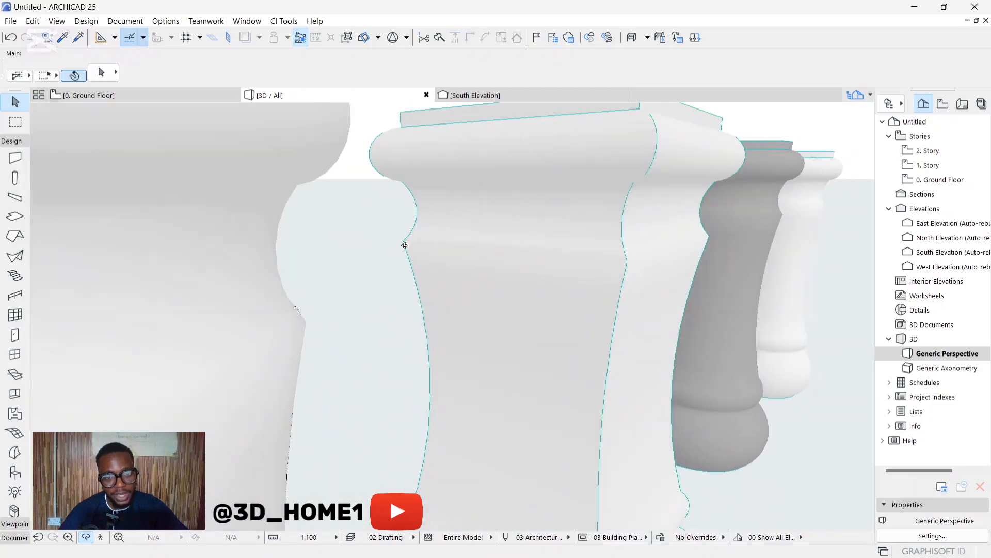
scroll(404, 243, down, 3)
drag(268, 203, 243, 243)
drag(253, 283, 254, 206)
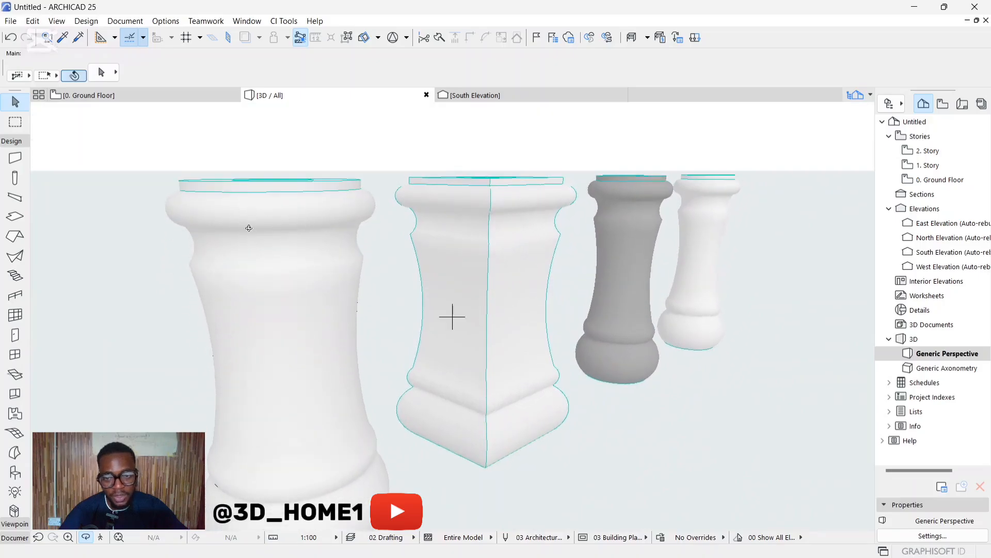
scroll(419, 232, down, 2)
drag(418, 232, 344, 263)
scroll(298, 263, down, 2)
scroll(399, 242, down, 1)
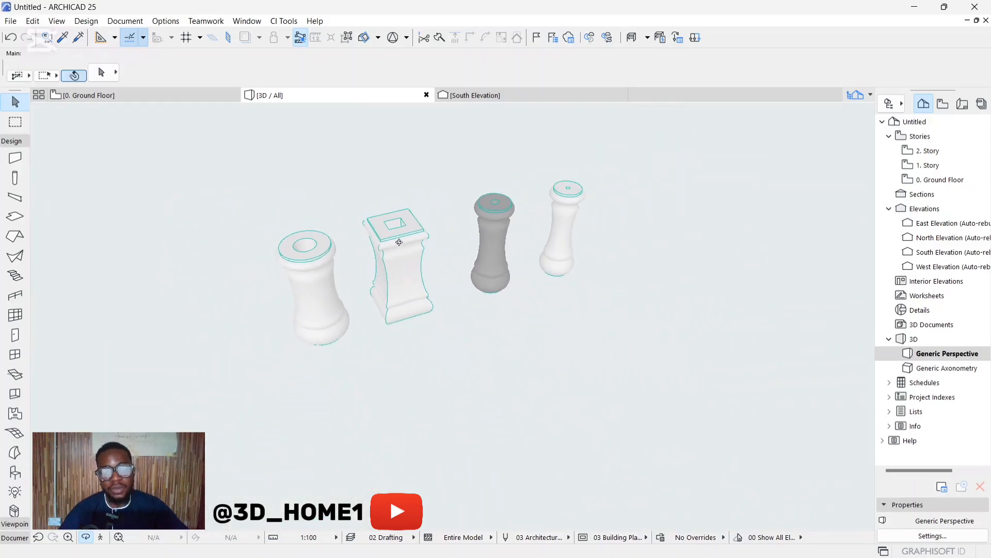
scroll(420, 199, down, 1)
scroll(410, 199, up, 2)
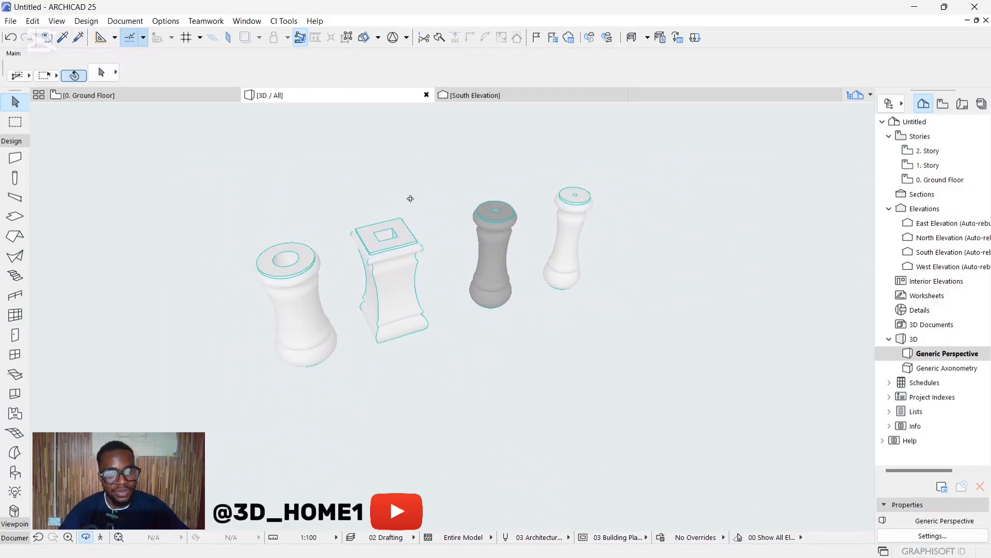
scroll(410, 198, up, 1)
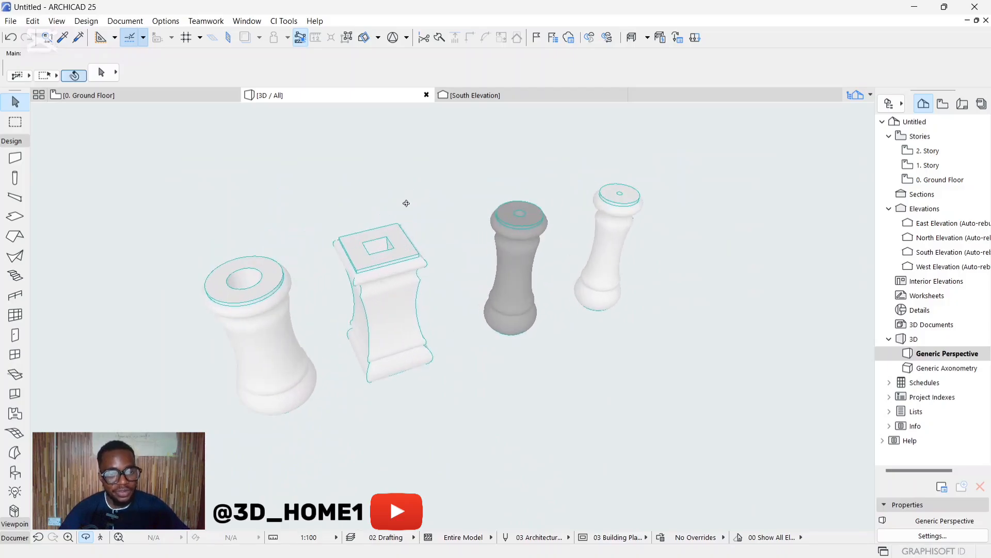
On the ground floor plan, draw a horizontal line 400 long in the empty area below the existing columns
click(173, 99)
scroll(454, 249, down, 4)
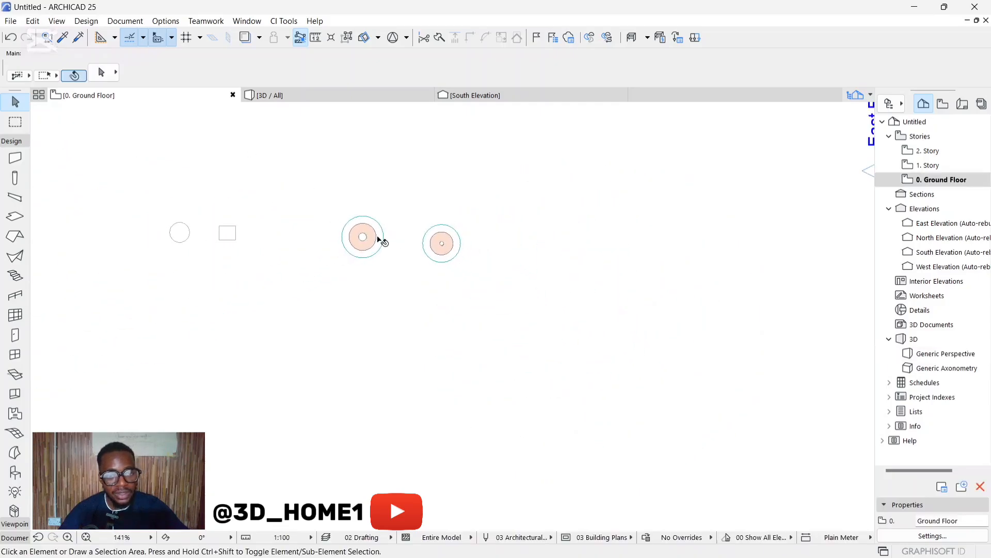
scroll(401, 233, down, 2)
scroll(487, 218, up, 2)
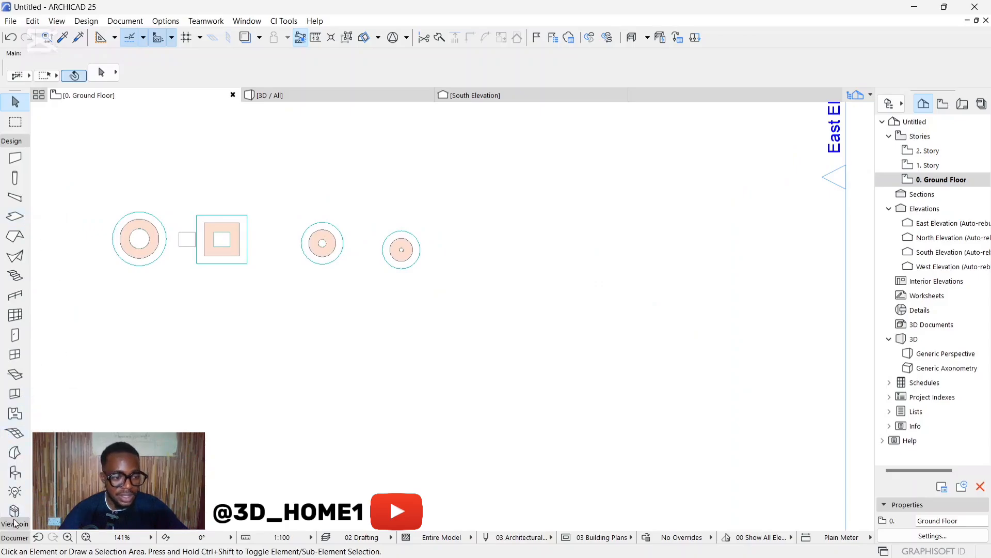
click(13, 537)
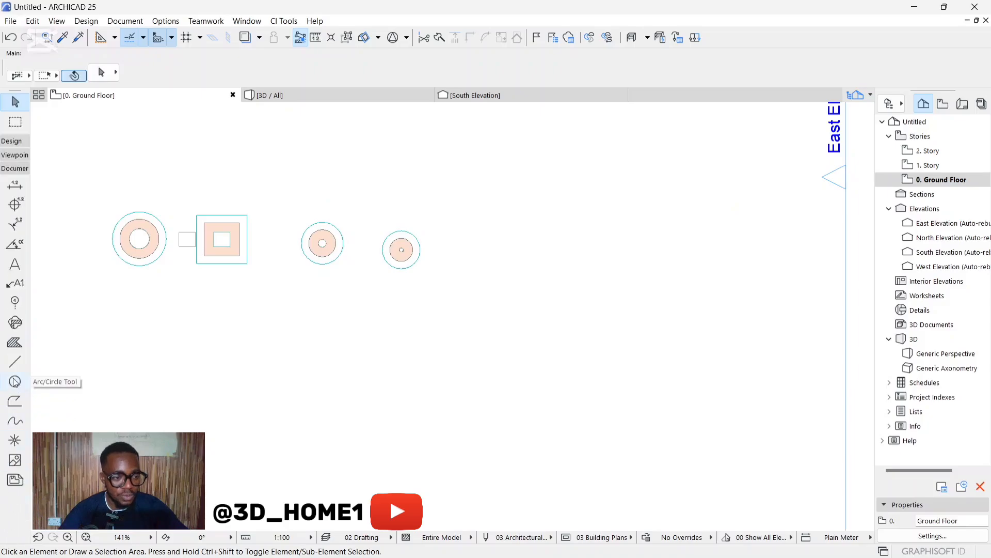
click(14, 361)
scroll(498, 332, up, 3)
click(336, 296)
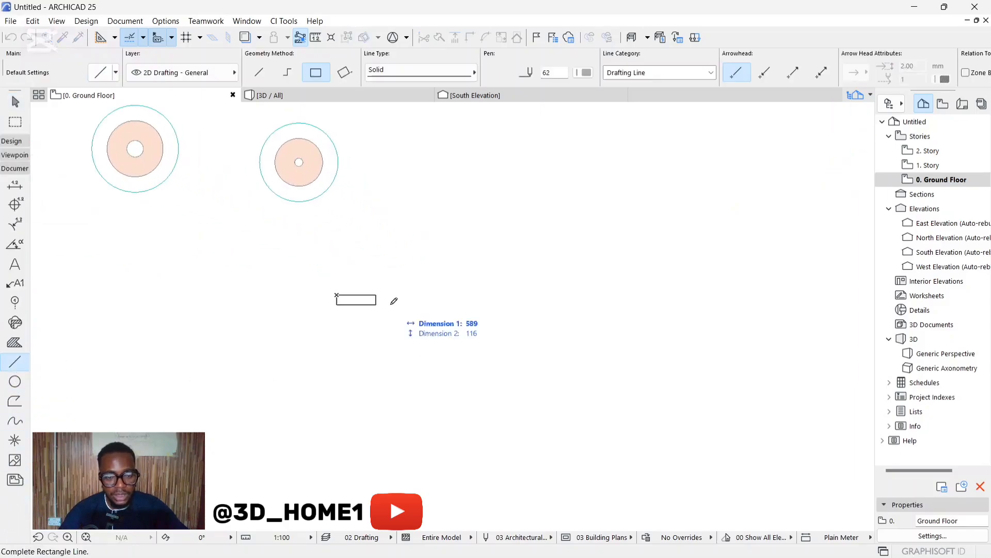
click(167, 107)
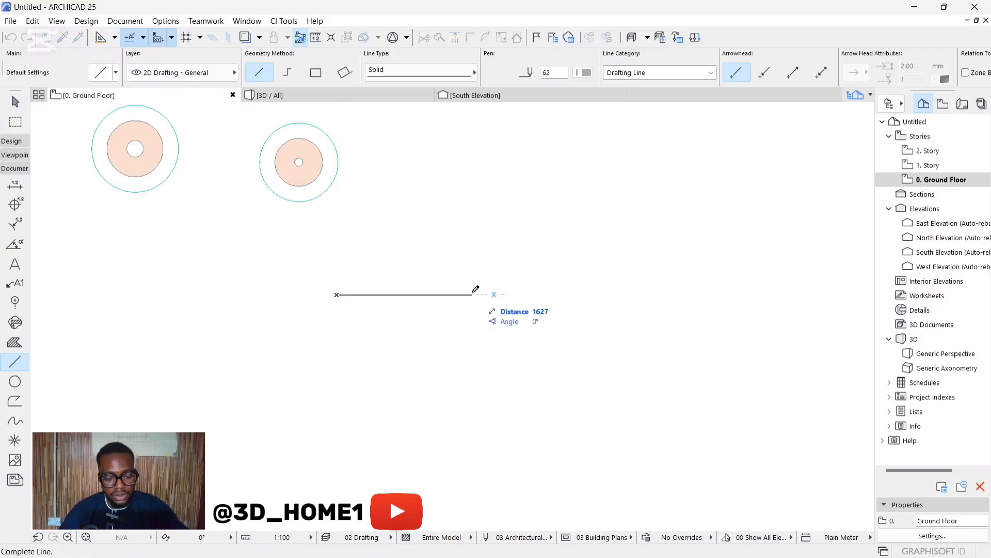
text(400)
key(Return)
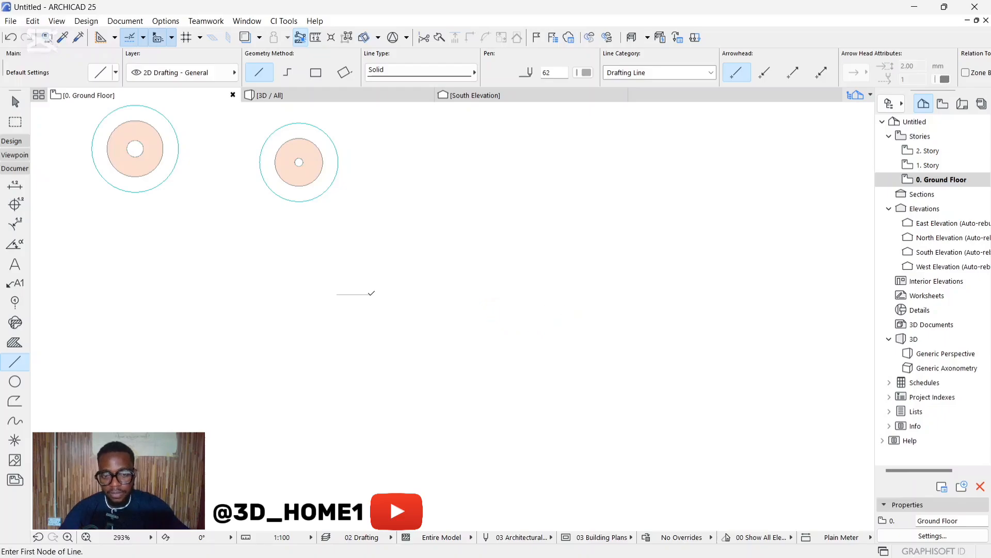
Add the remaining three 400-long sides with the Line tool to close a 400 by 400 square
scroll(359, 298, up, 5)
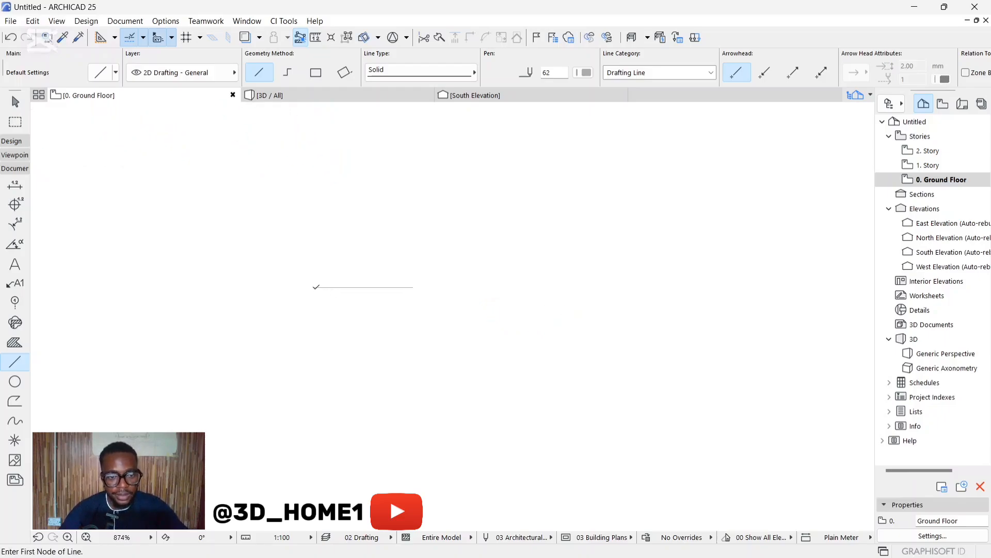
click(314, 287)
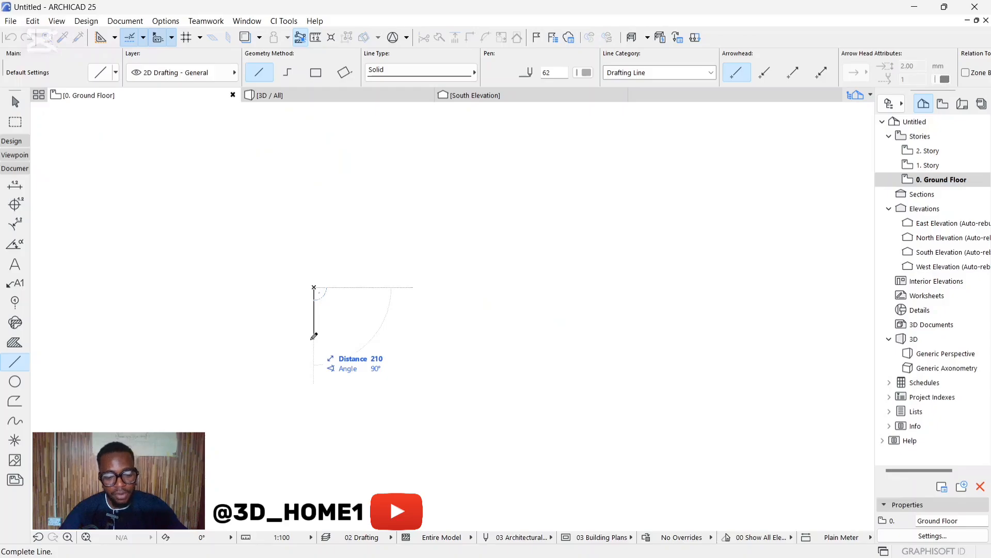
text(400)
key(Return)
click(314, 387)
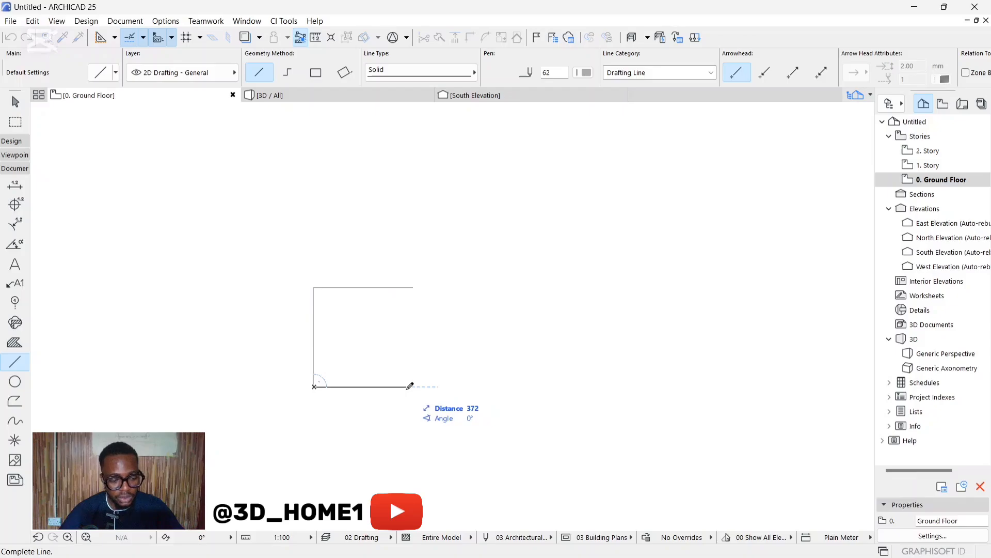
text(400)
key(Return)
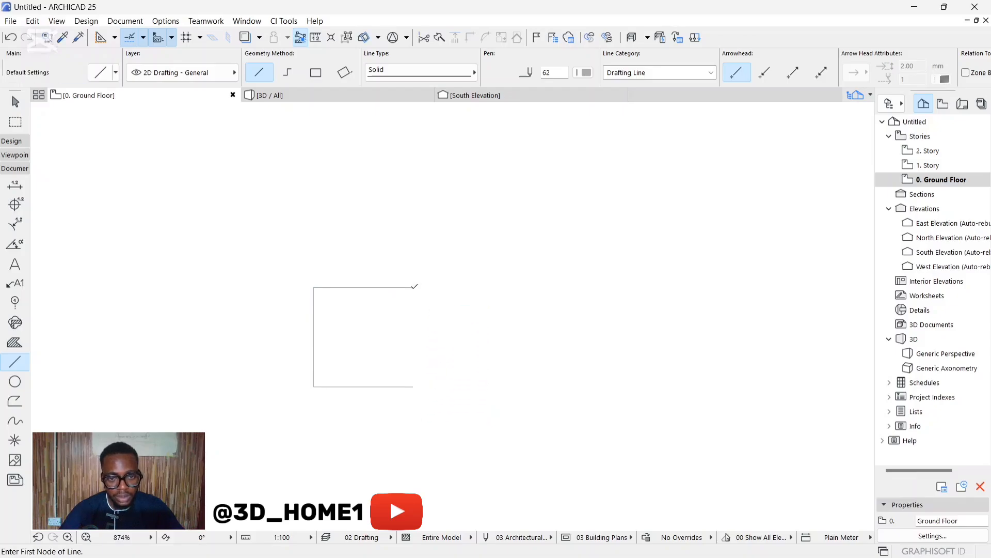
click(413, 287)
text(400)
key(Return)
key(Escape)
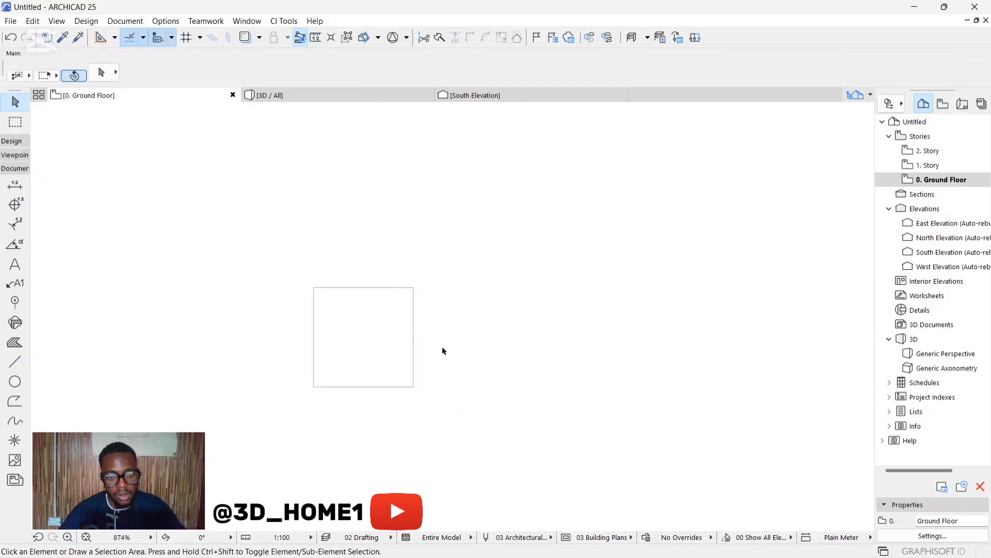
Create a new complex profile named 400 COLUMN and make it available for beams only, not walls
scroll(442, 351, down, 5)
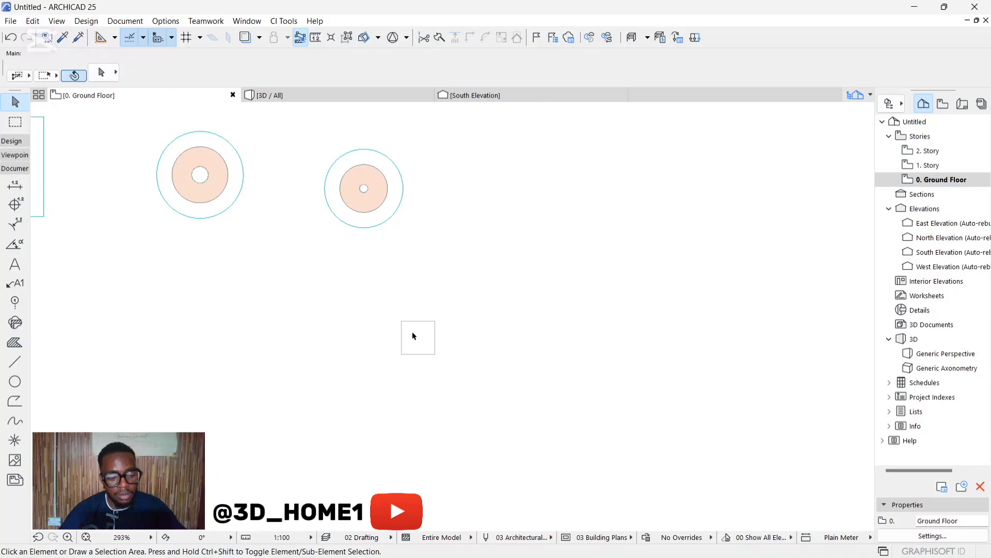
scroll(413, 336, up, 4)
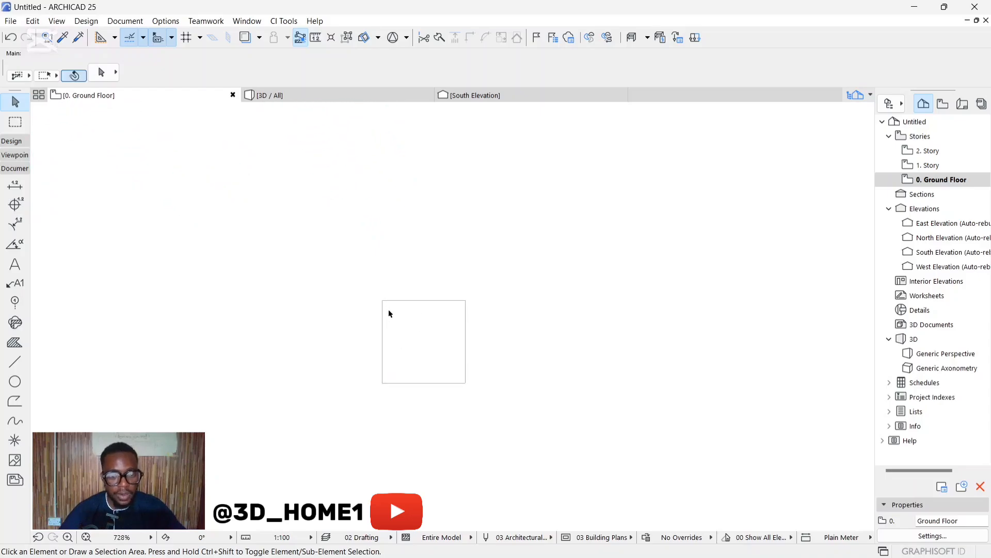
scroll(476, 372, down, 3)
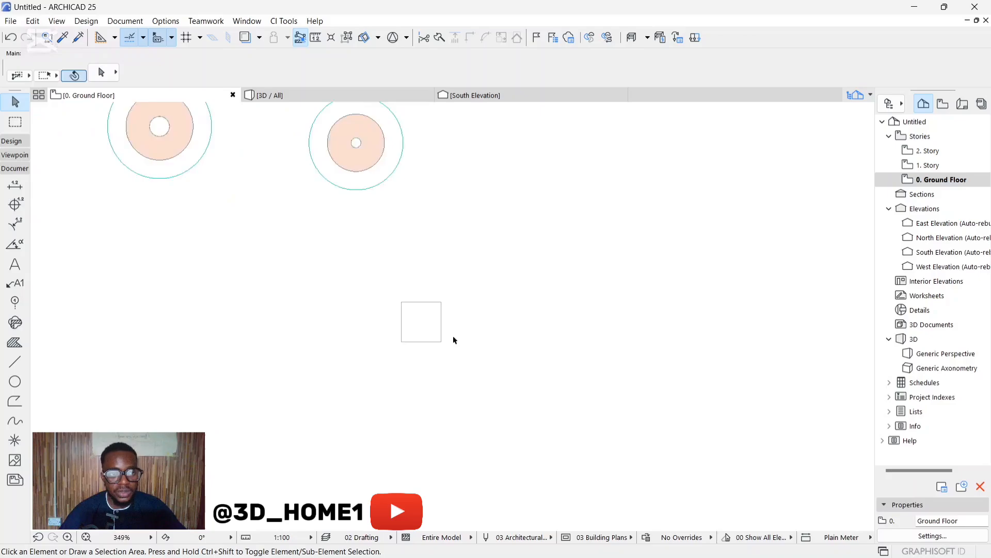
scroll(454, 336, down, 2)
click(176, 22)
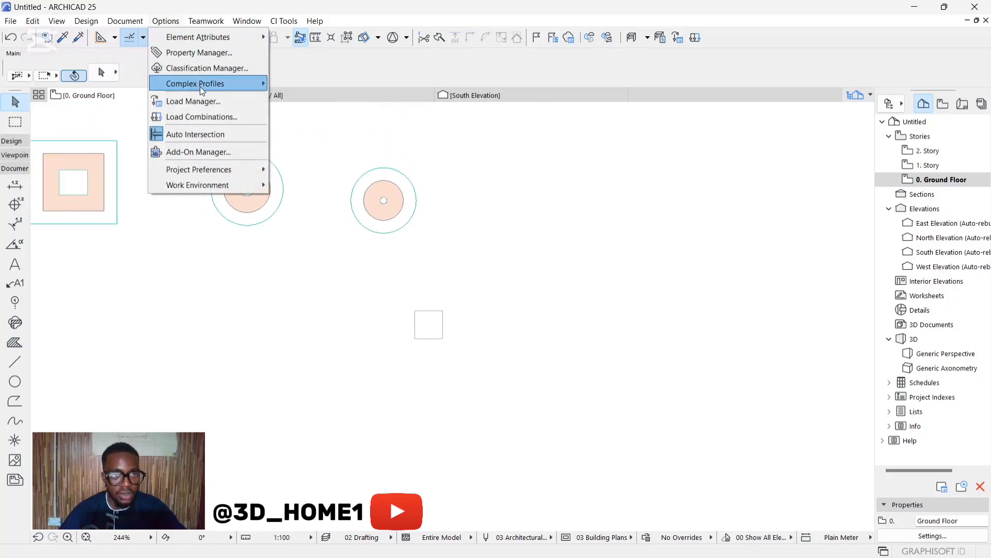
mouse_move(200, 85)
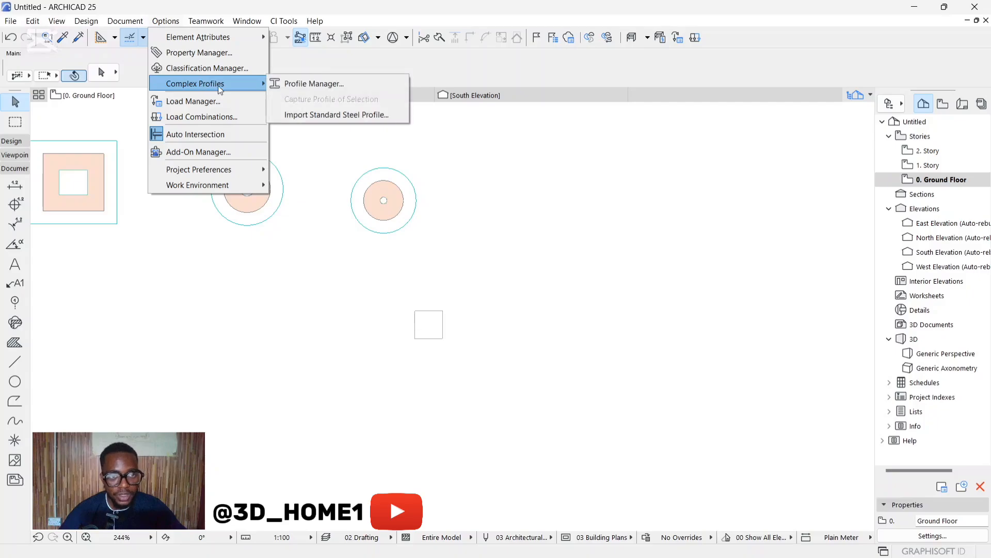
click(297, 86)
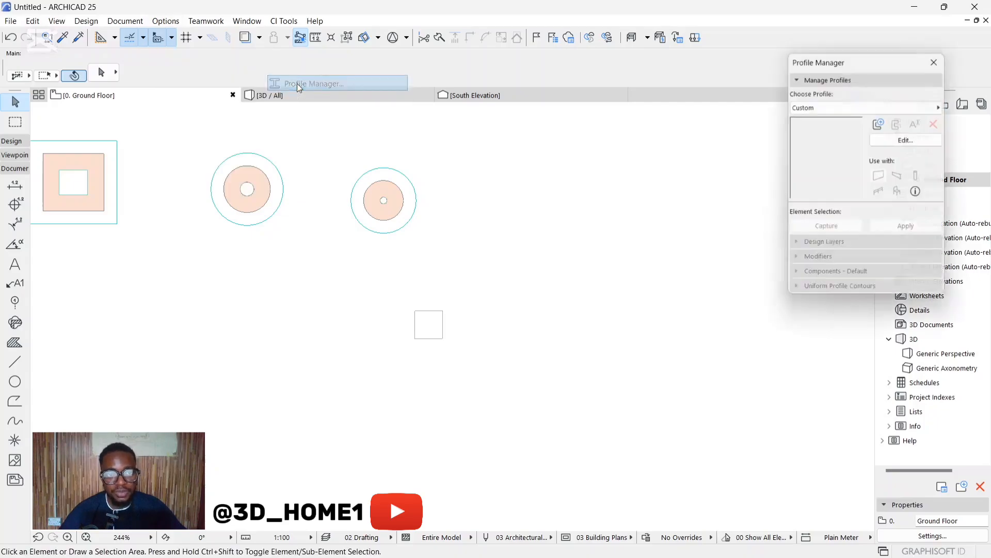
click(882, 123)
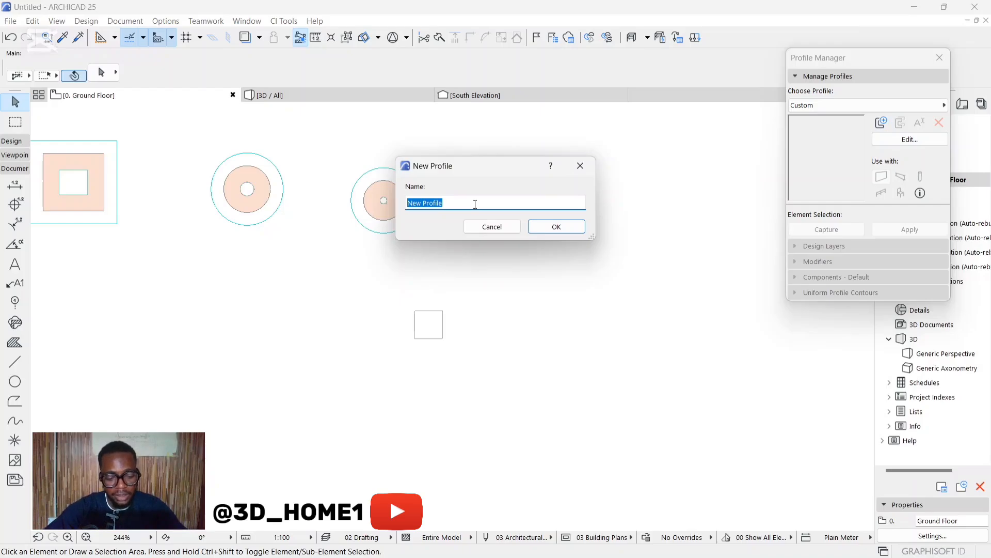
text(400 CLUMN)
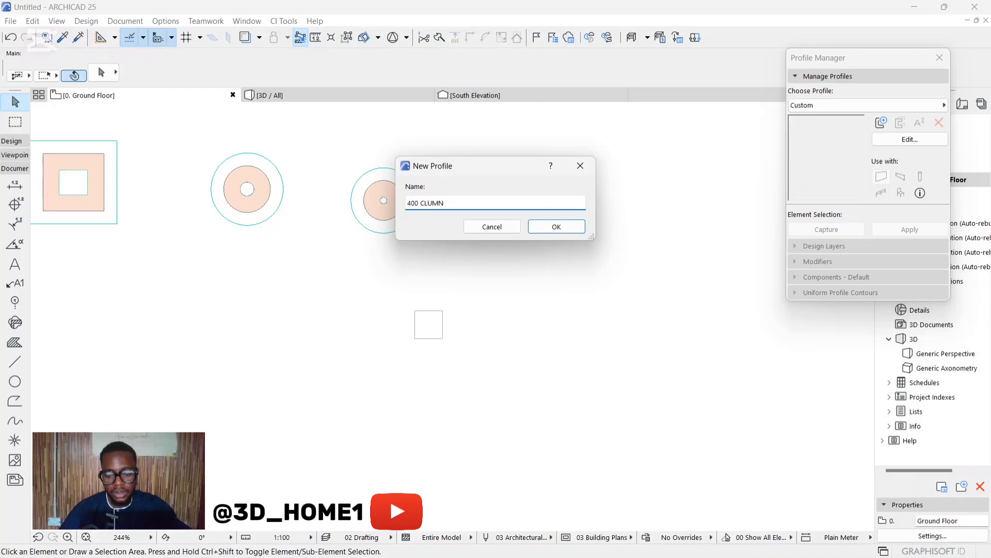
text(O)
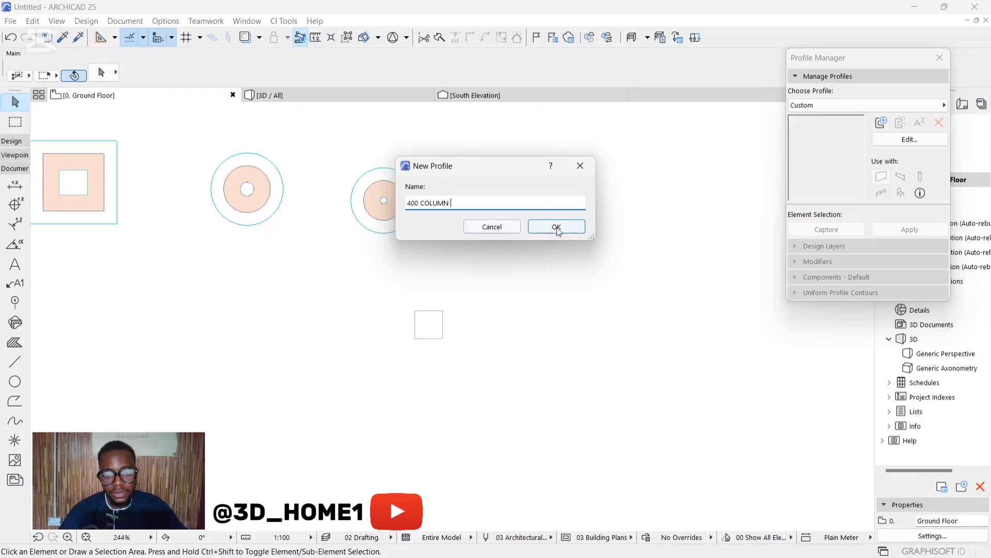
click(557, 227)
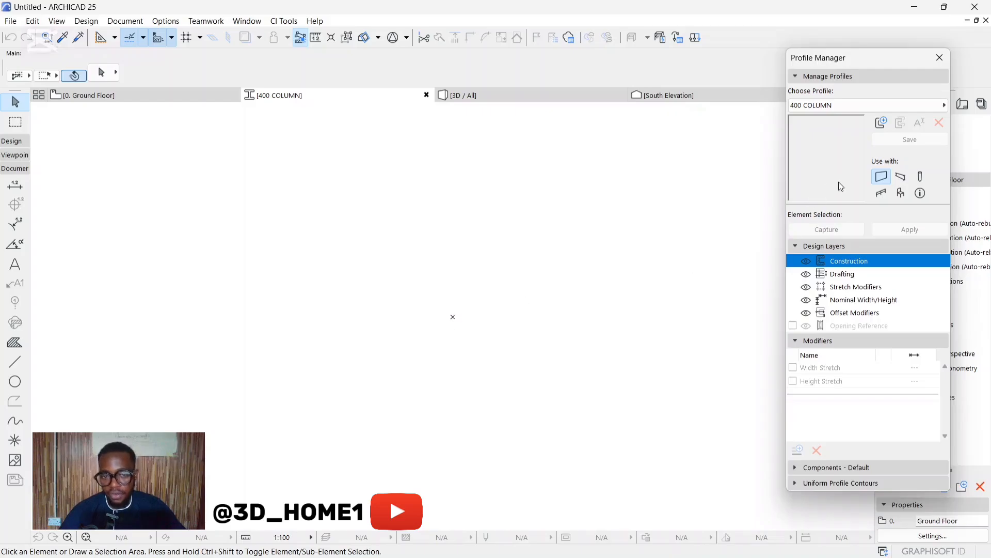
click(902, 178)
click(886, 178)
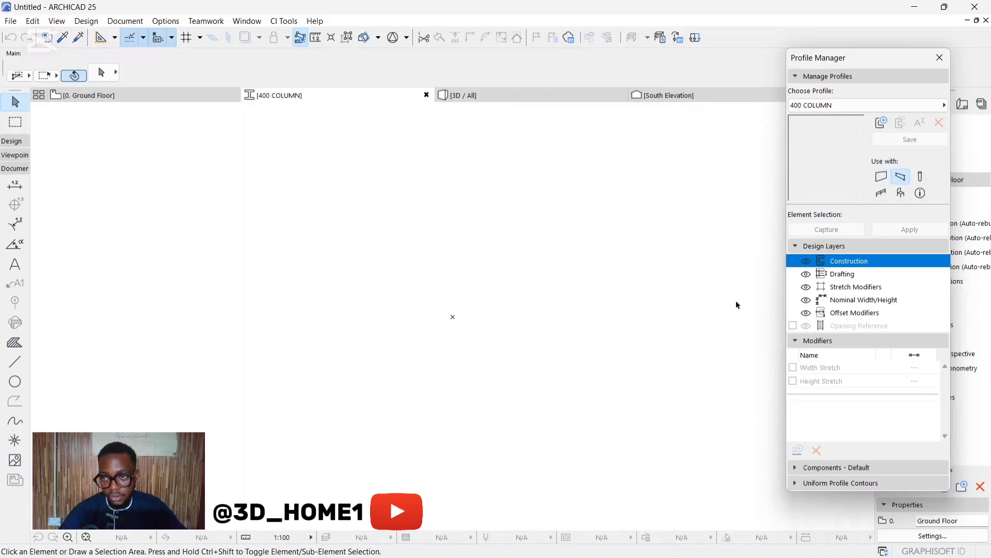
Draw a horizontal base line extending right from the origin in the 400 COLUMN profile
click(15, 362)
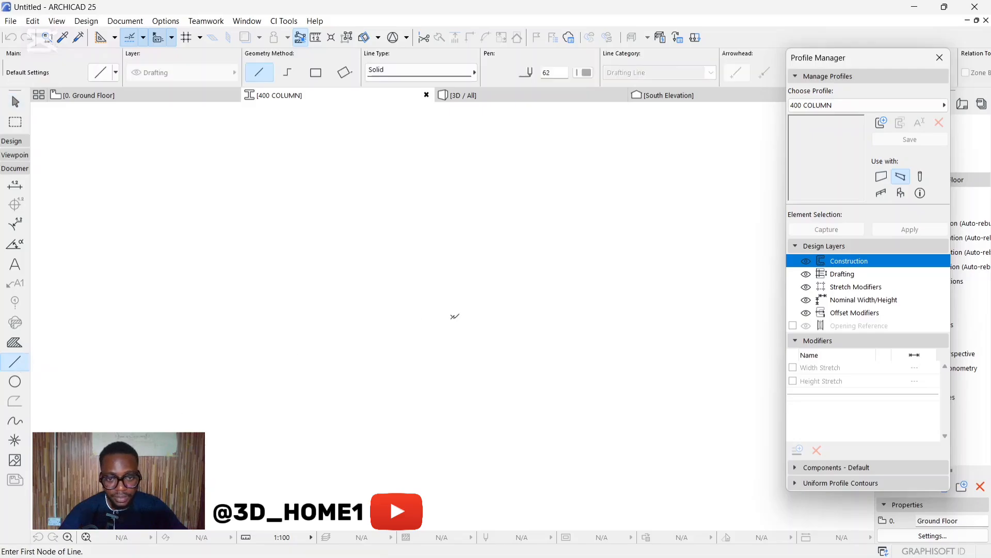
click(453, 316)
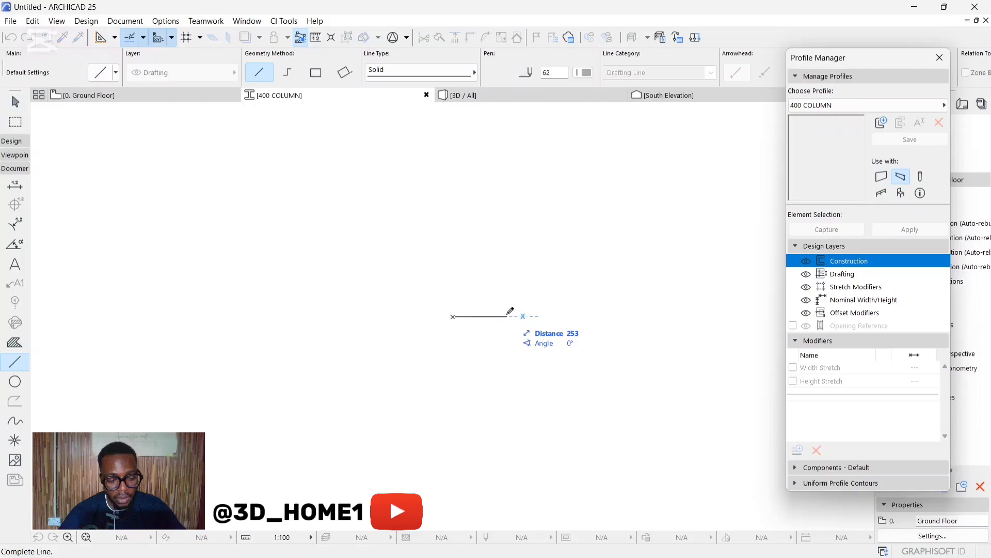
click(540, 315)
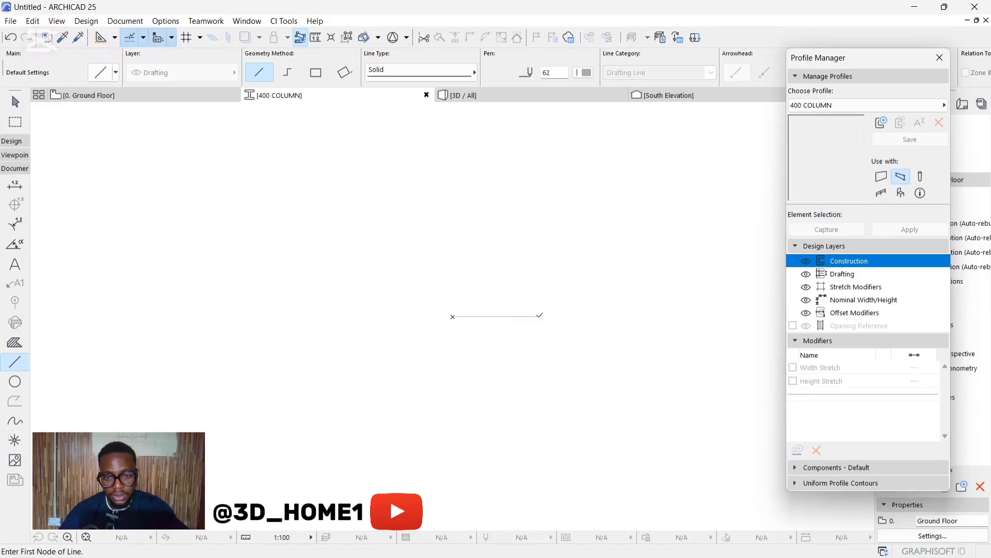
Draw a vertical line 3000 long upward from the free end of the horizontal base line
scroll(557, 315, up, 2)
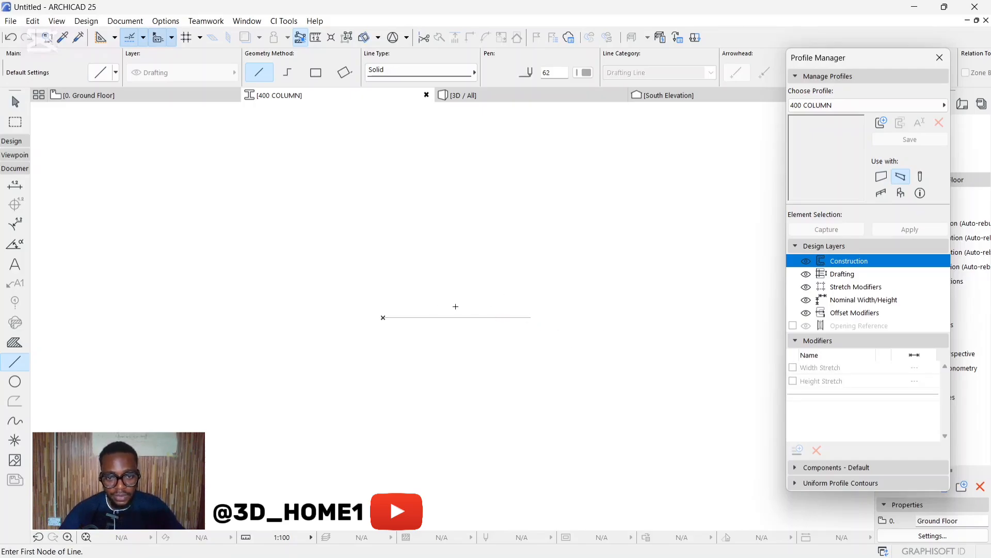
scroll(392, 329, down, 2)
scroll(504, 295, up, 2)
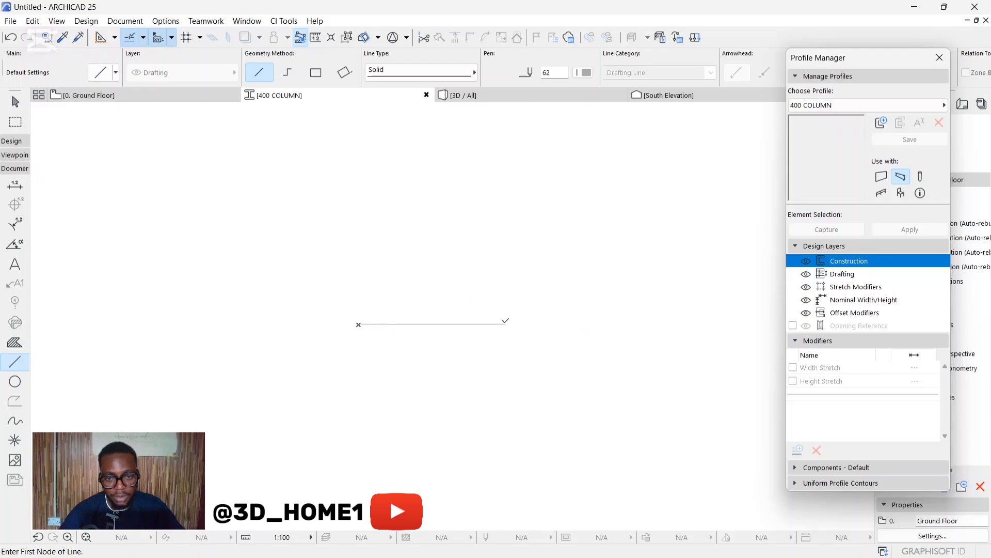
click(507, 324)
scroll(491, 408, down, 2)
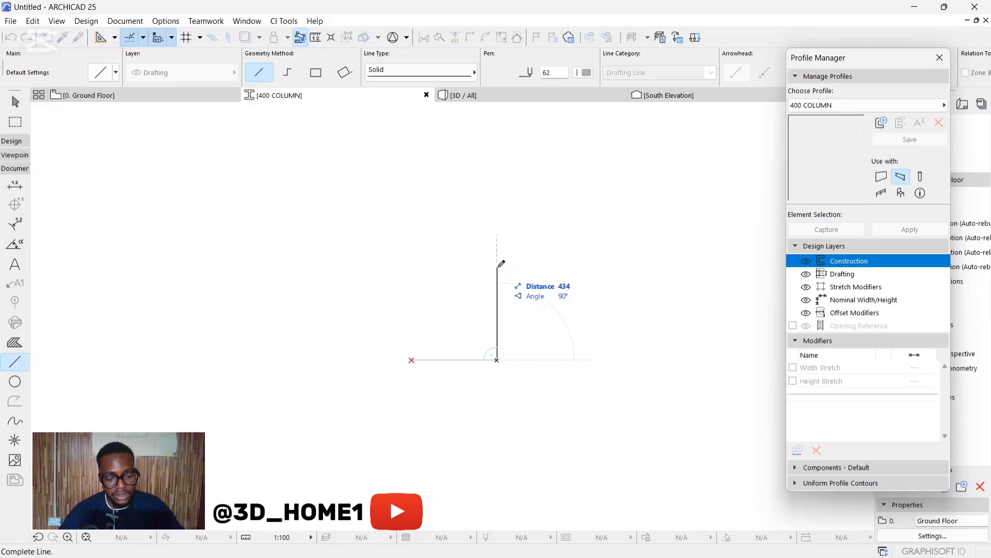
text(300)
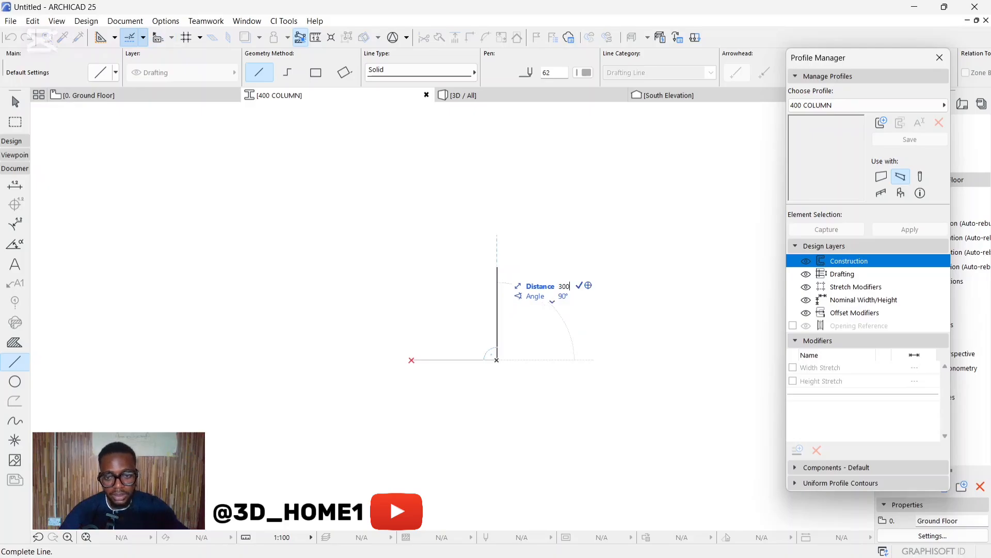
text(0)
key(Return)
scroll(496, 269, down, 3)
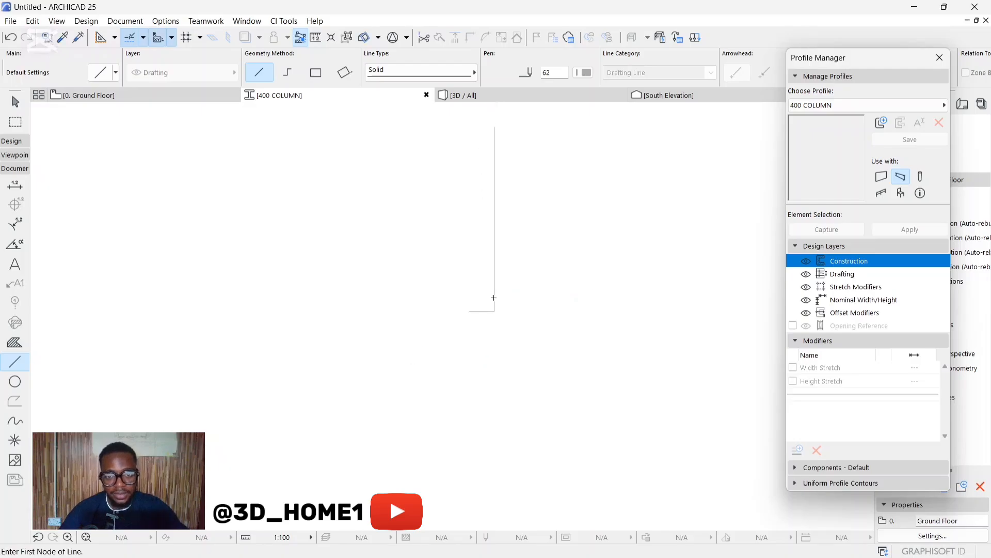
Draw a second vertical line from the base line, about 50 past its midpoint, up to the first vertical's top level
scroll(478, 314, up, 5)
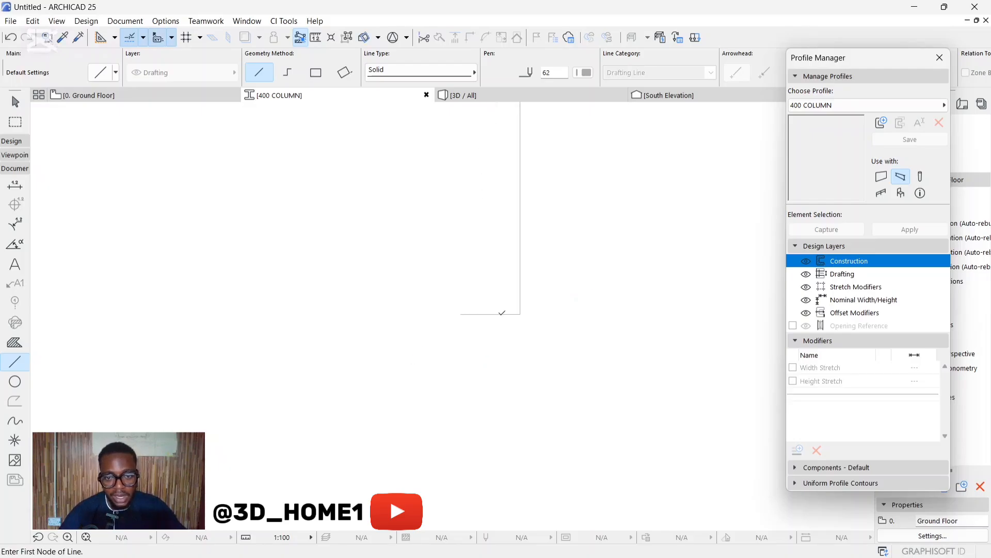
scroll(497, 313, up, 1)
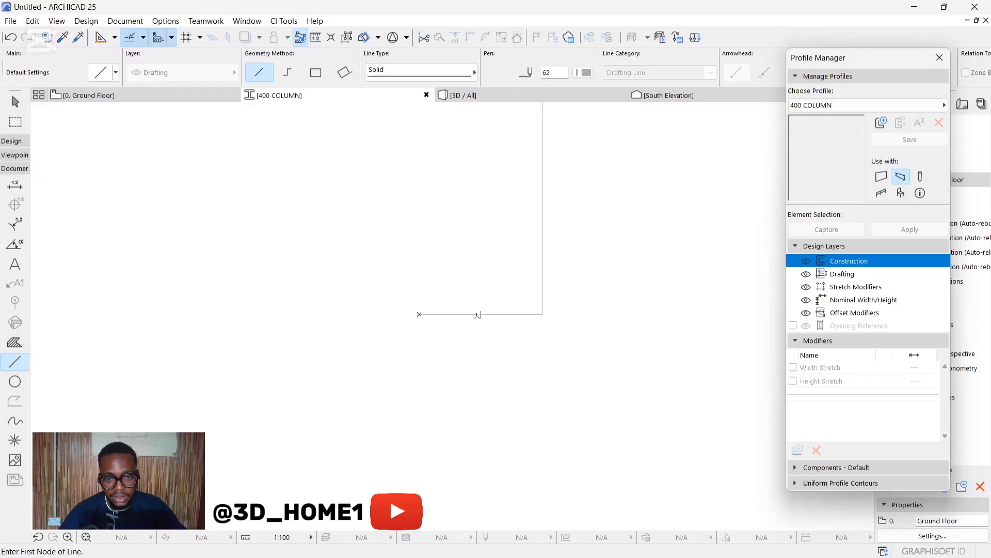
scroll(484, 313, up, 2)
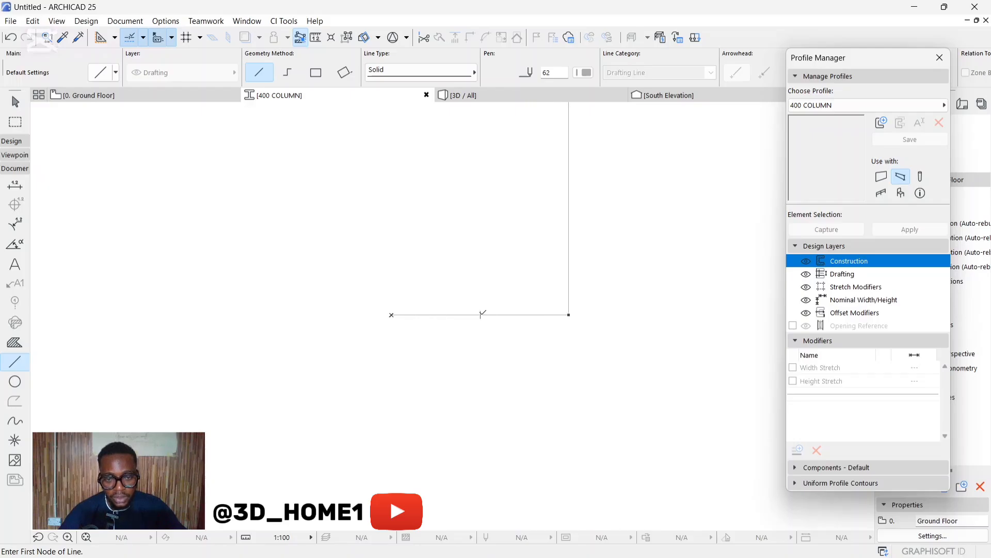
scroll(480, 314, up, 1)
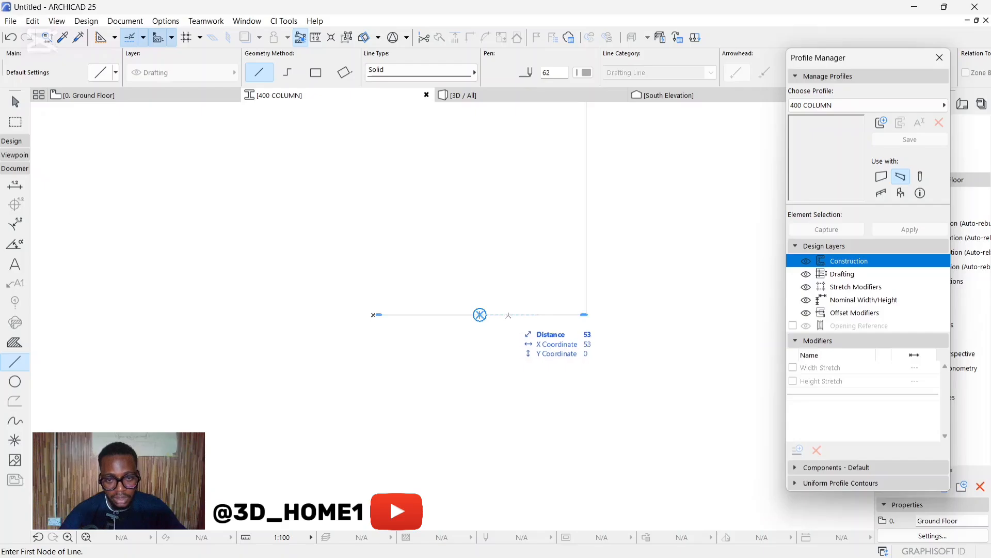
click(479, 314)
scroll(506, 323, down, 1)
scroll(504, 339, down, 6)
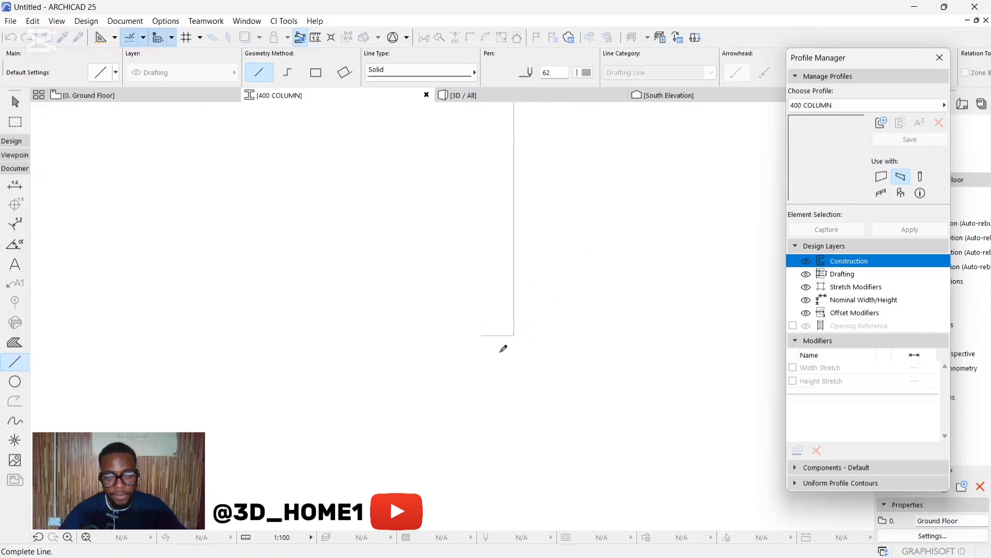
scroll(506, 216, up, 1)
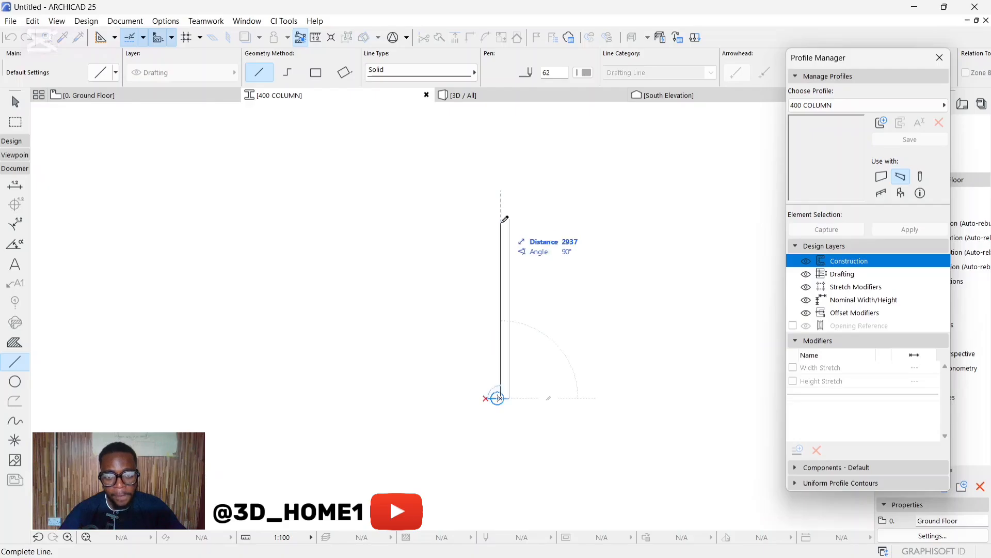
scroll(506, 216, up, 2)
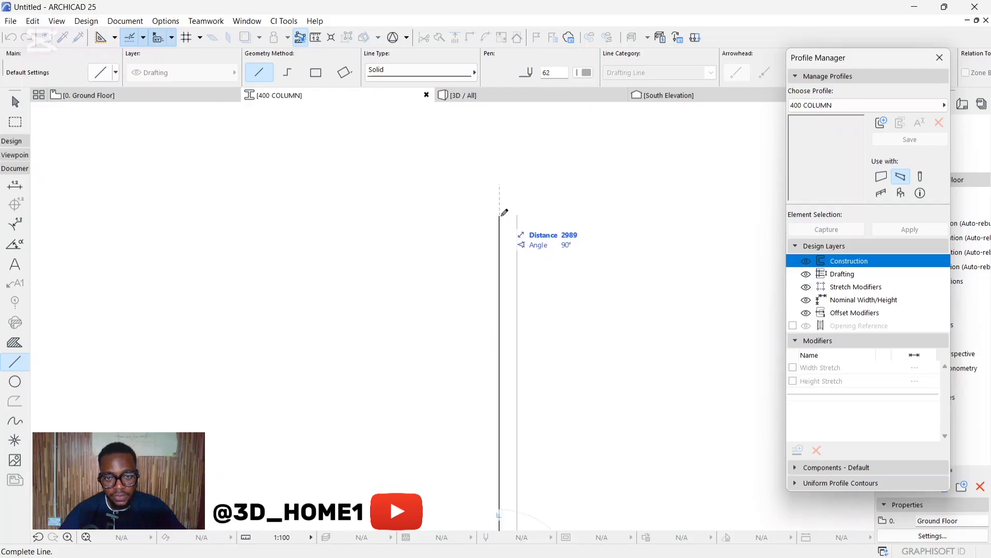
click(501, 216)
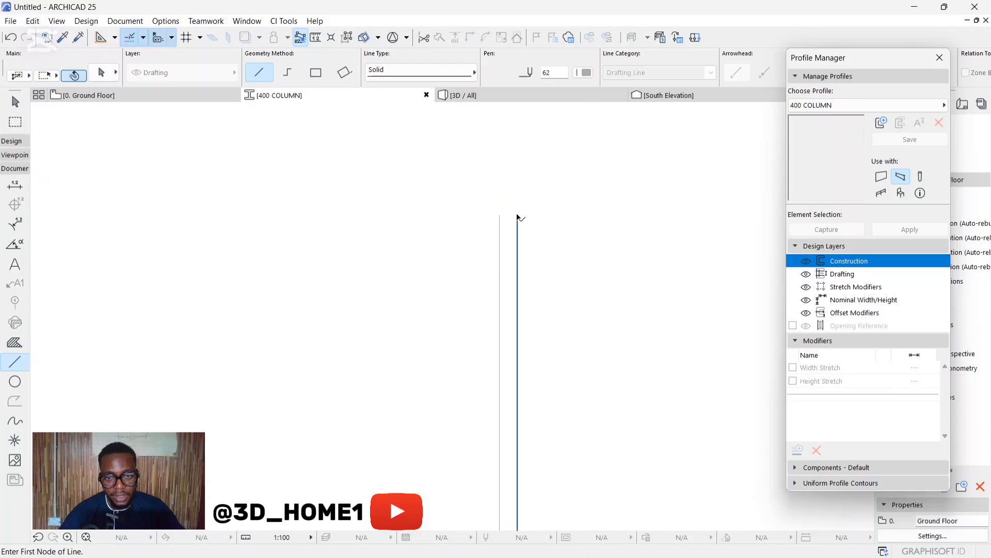
Close the narrow outline with a horizontal line joining the top ends of the two verticals
click(500, 215)
click(517, 216)
scroll(491, 206, down, 3)
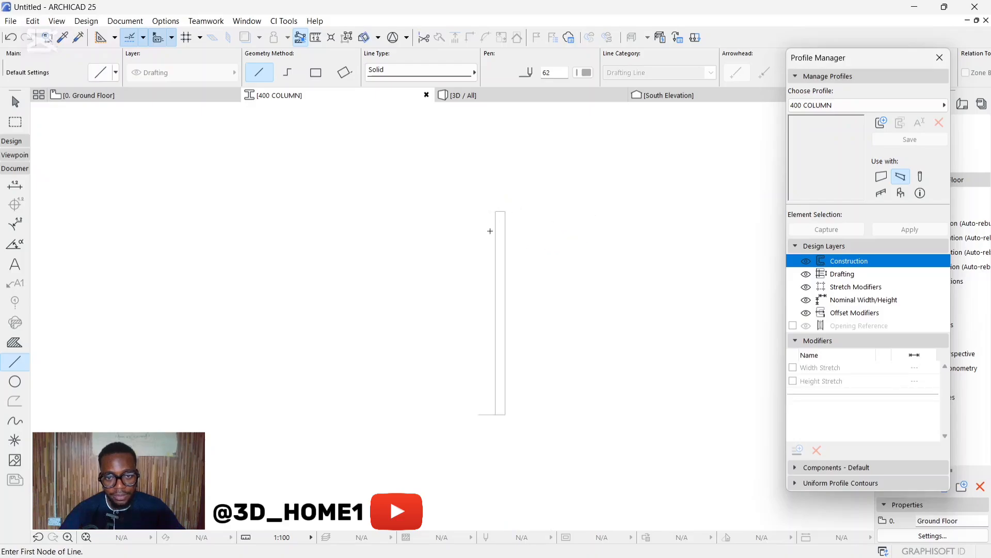
key(Escape)
Trim away the part of the base line that extends outside the narrow rectangle toward the origin
scroll(488, 361, up, 3)
scroll(467, 335, down, 2)
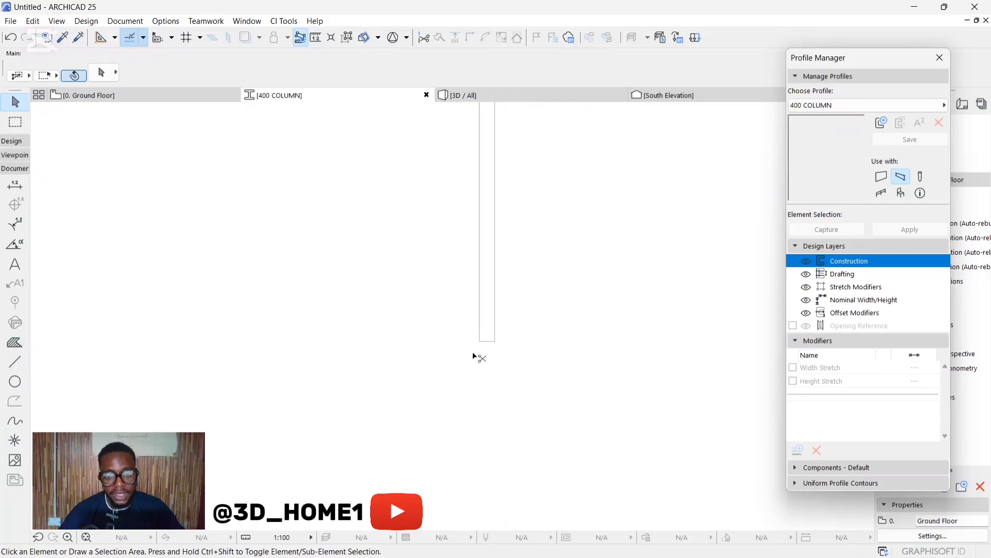
scroll(475, 357, down, 1)
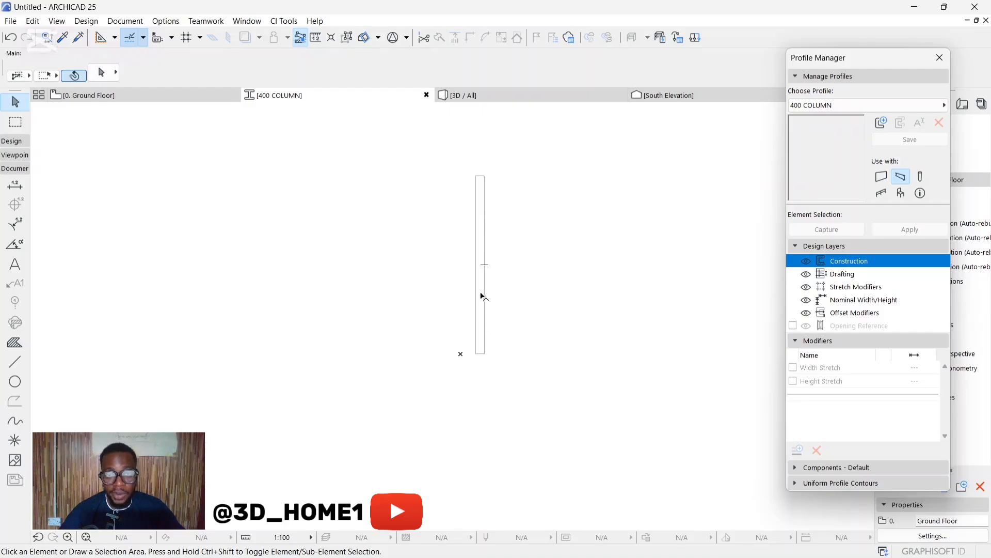
scroll(479, 280, up, 1)
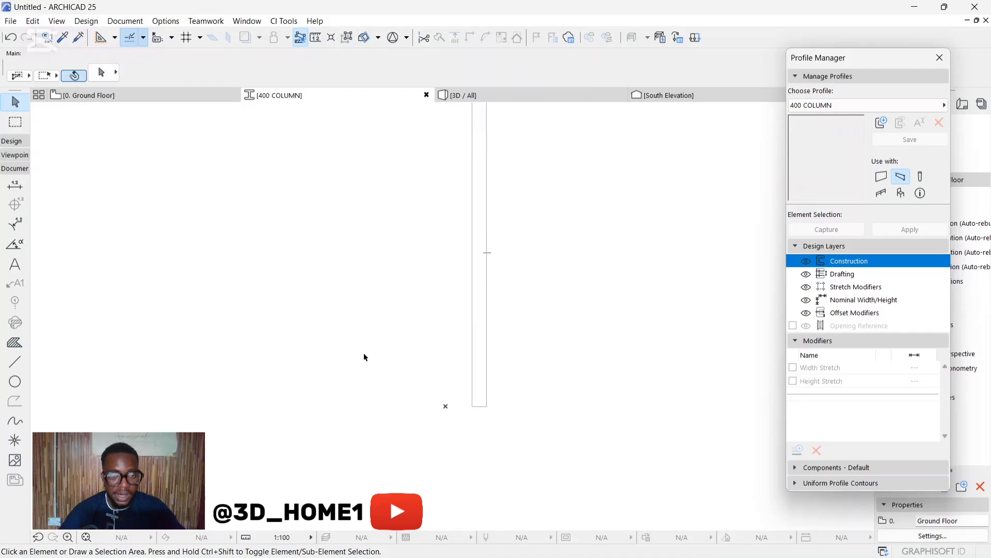
Draw a short horizontal line crossing the rectangle's outer vertical edge just above its base
click(15, 363)
scroll(476, 387, up, 2)
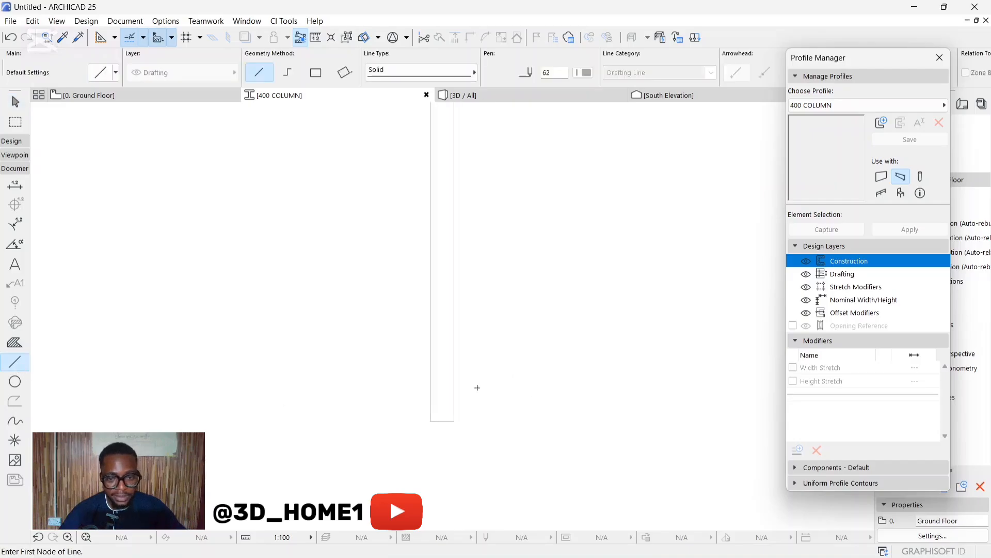
click(436, 387)
click(499, 387)
key(Escape)
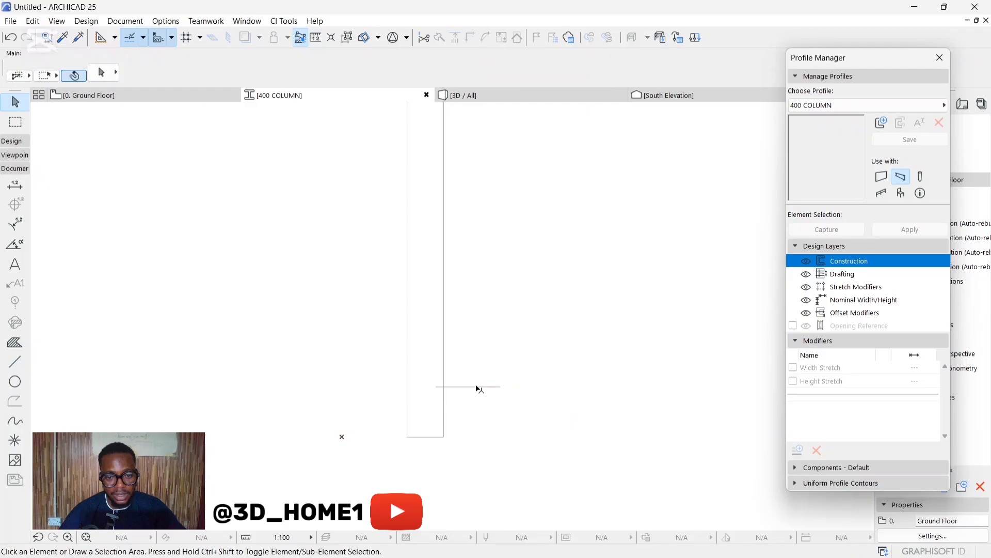
Move the short horizontal line down to the rectangle's base level and raise it vertically by 600
click(477, 386)
click(457, 386)
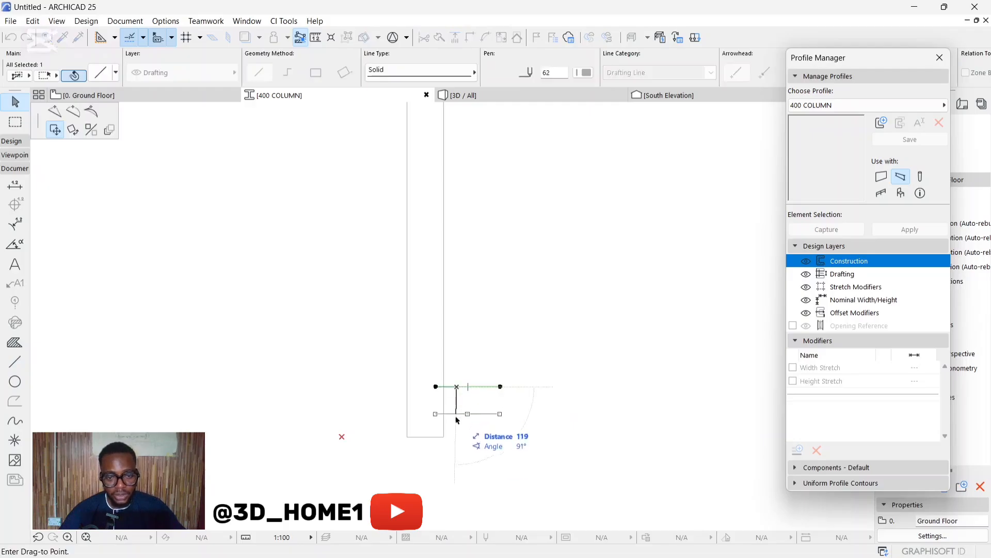
click(457, 439)
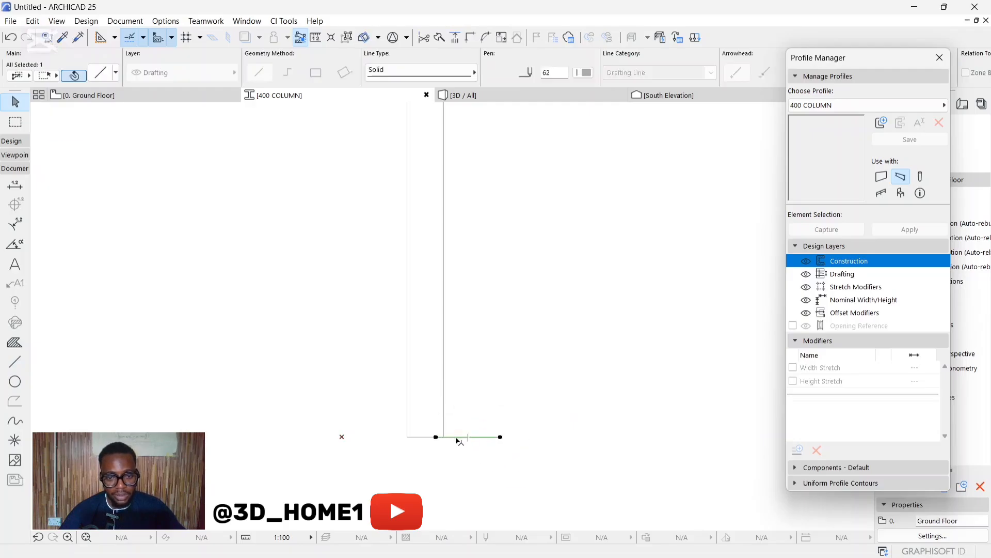
click(457, 438)
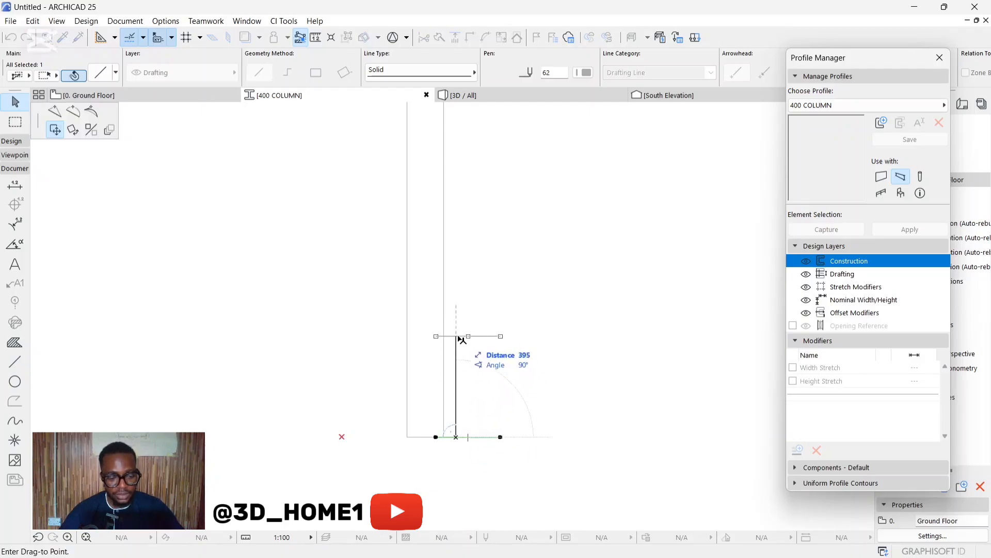
key(ctrl)
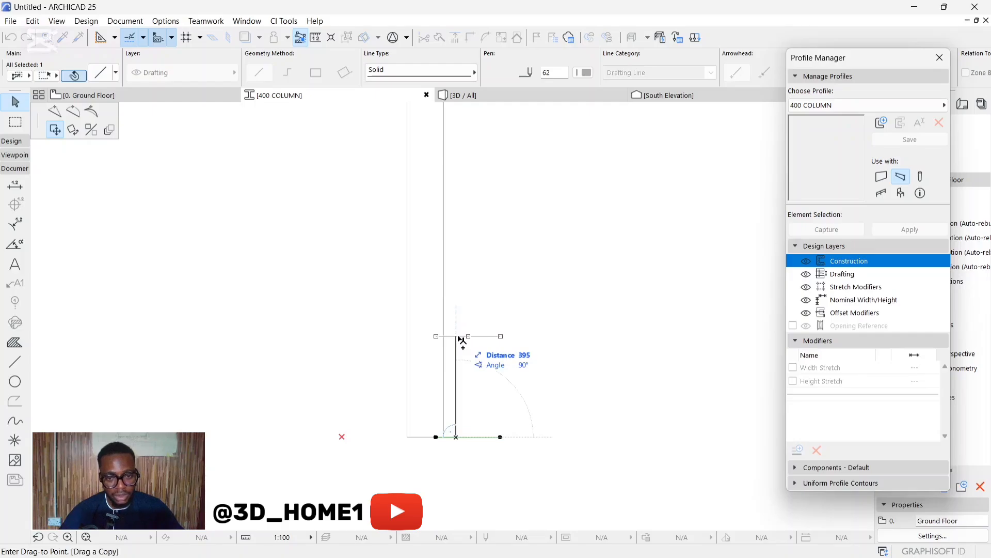
key(ctrl)
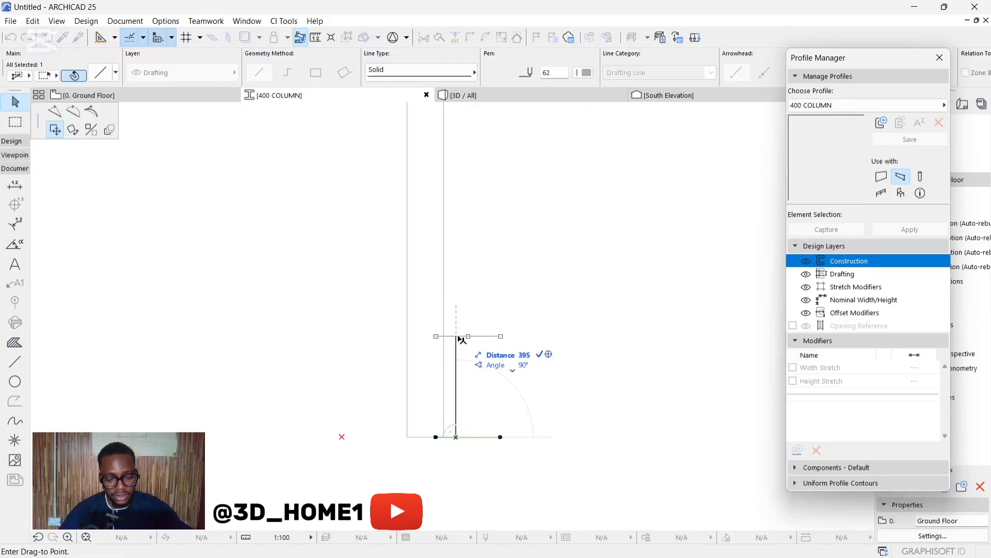
text(600)
key(Return)
Try to offset the short horizontal line upward by another 200
click(458, 284)
scroll(457, 351, down, 3)
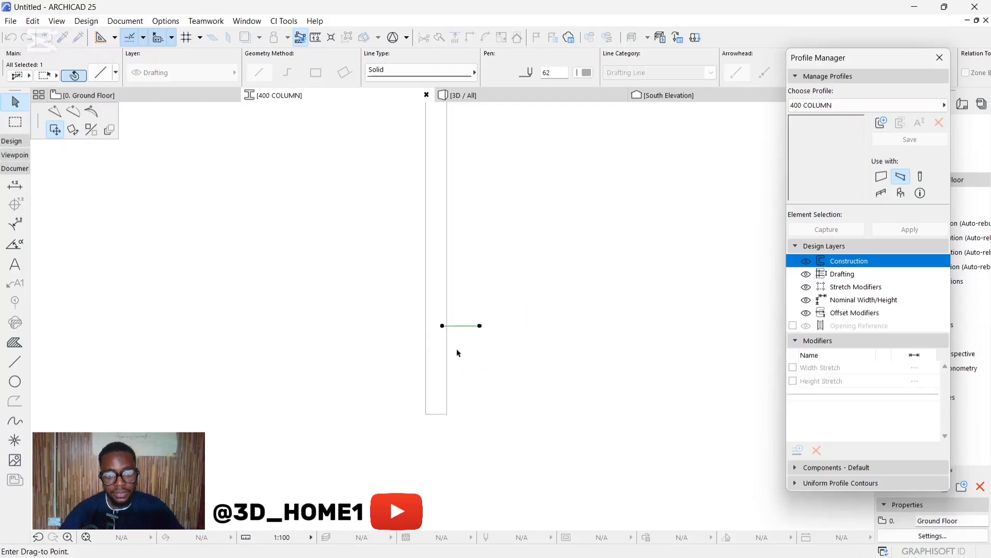
scroll(455, 364, down, 2)
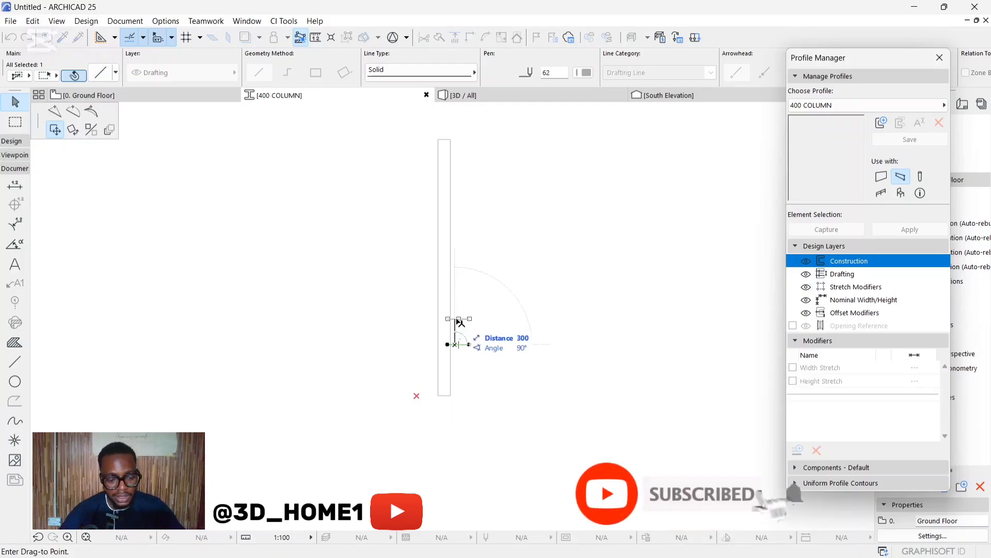
text(2)
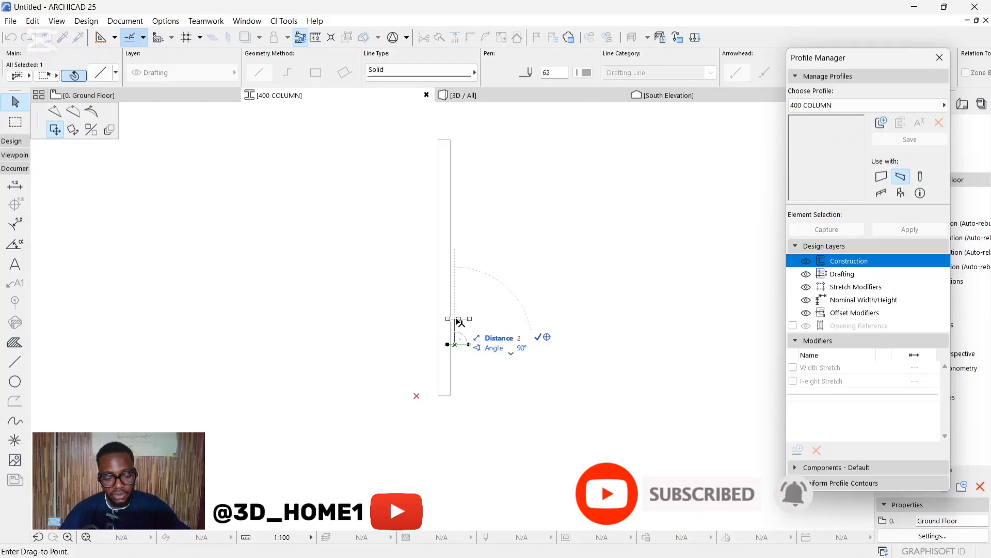
text(00)
key(Return)
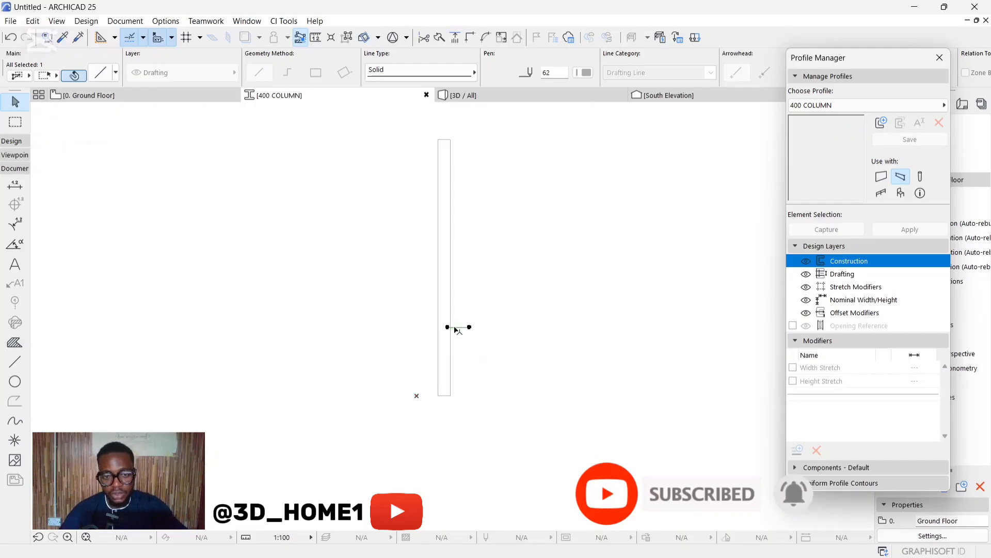
key(ctrl+z)
Drag a copy of the short horizontal line 200 up, and move that copy to about three quarters of the rectangle's height
scroll(455, 341, up, 2)
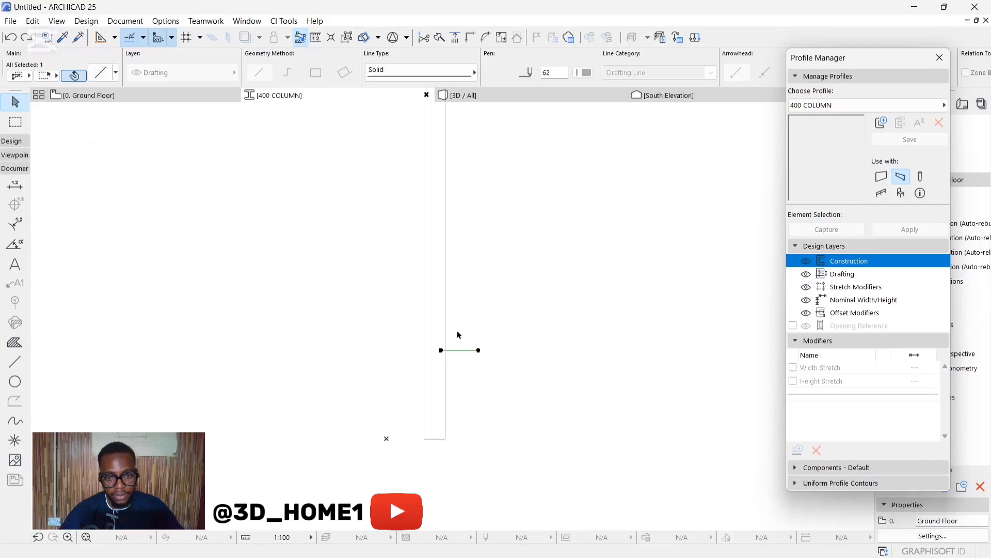
click(460, 350)
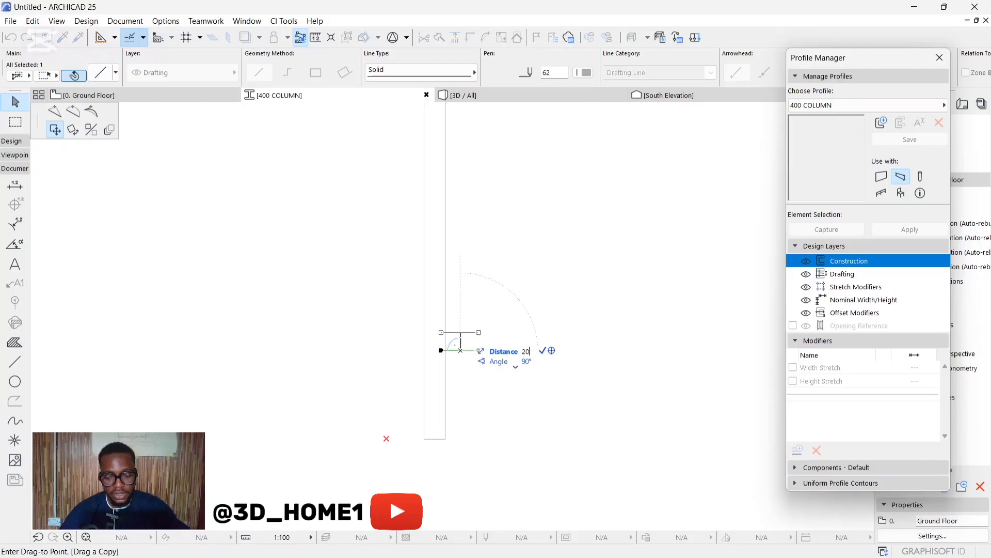
click(460, 320)
click(460, 320)
scroll(462, 323, down, 2)
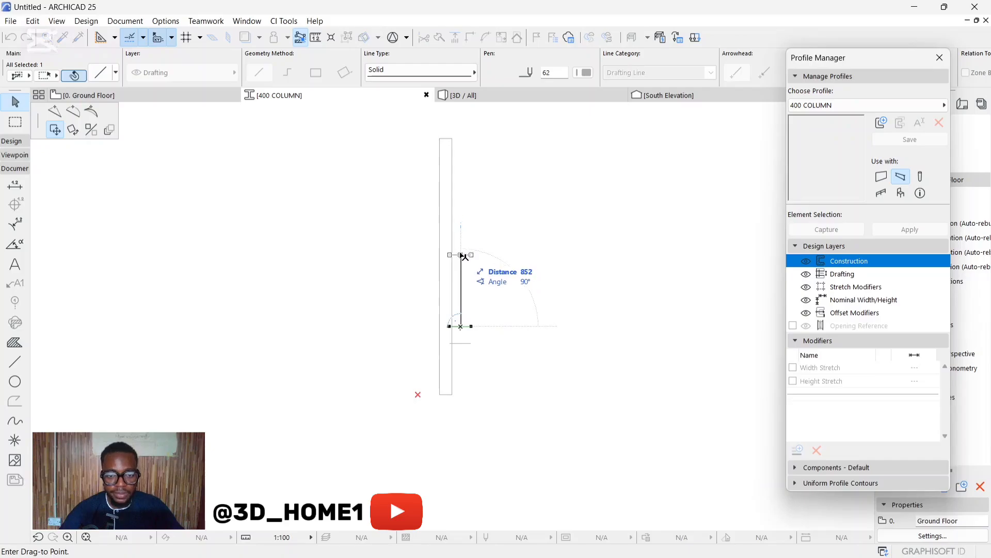
click(465, 206)
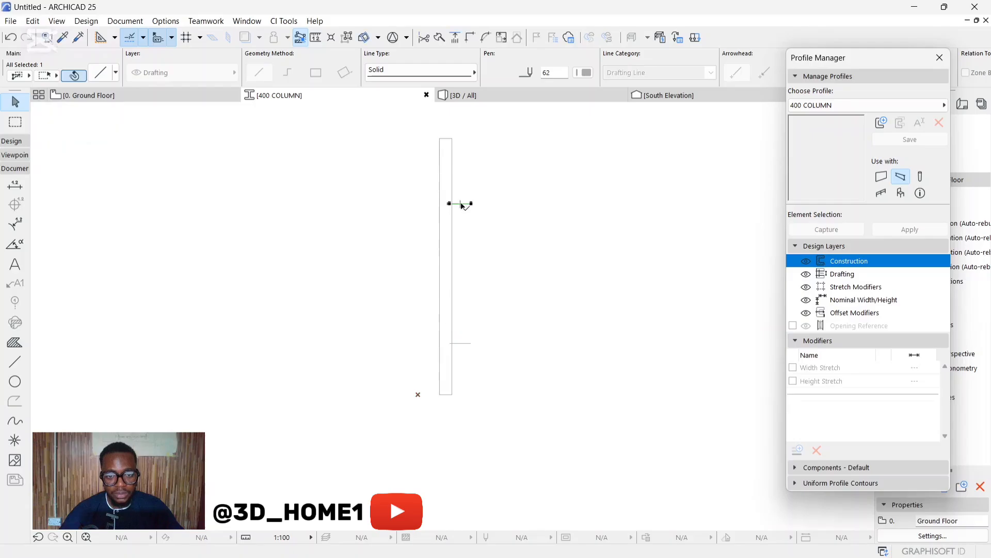
Drag a copy of the upper short horizontal line 200 straight up
scroll(456, 202, up, 2)
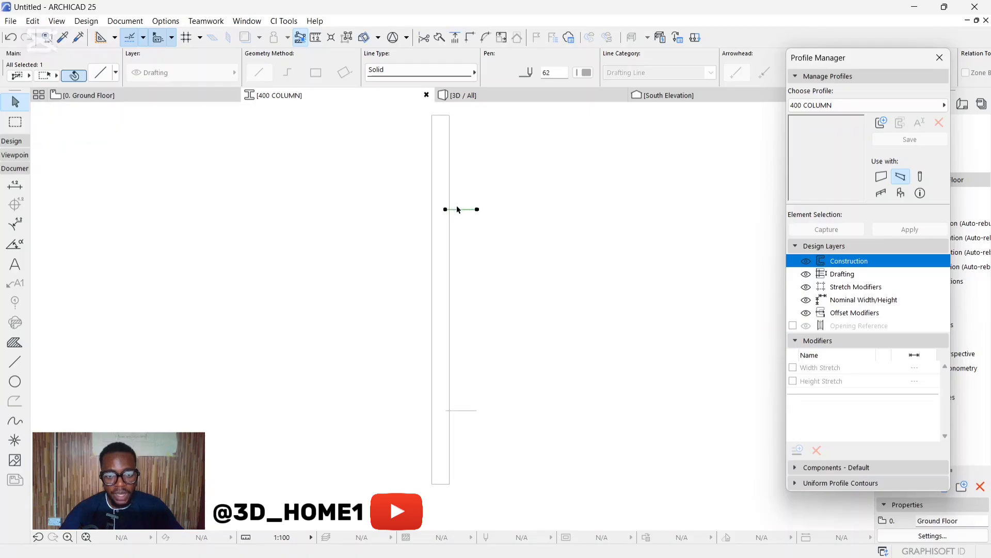
click(457, 211)
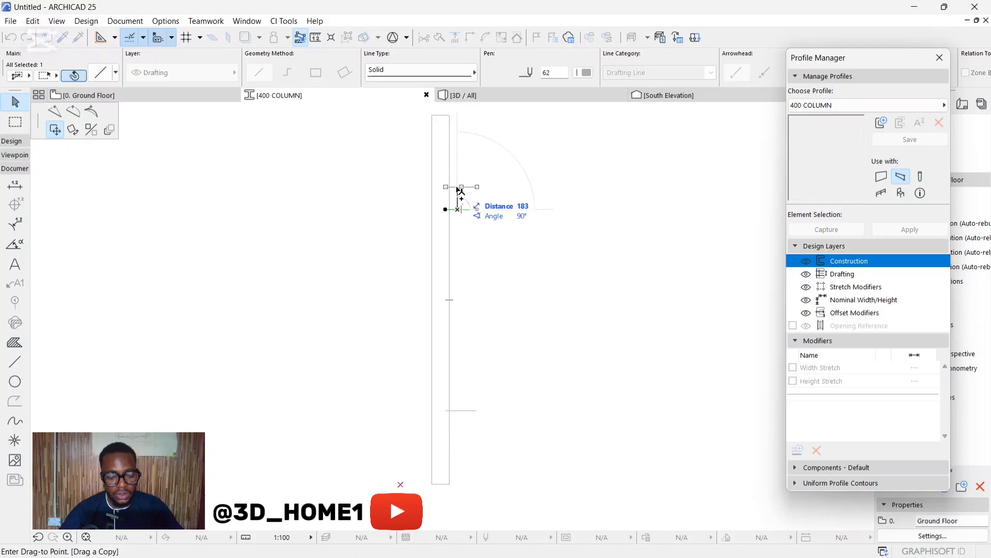
text(200)
key(Return)
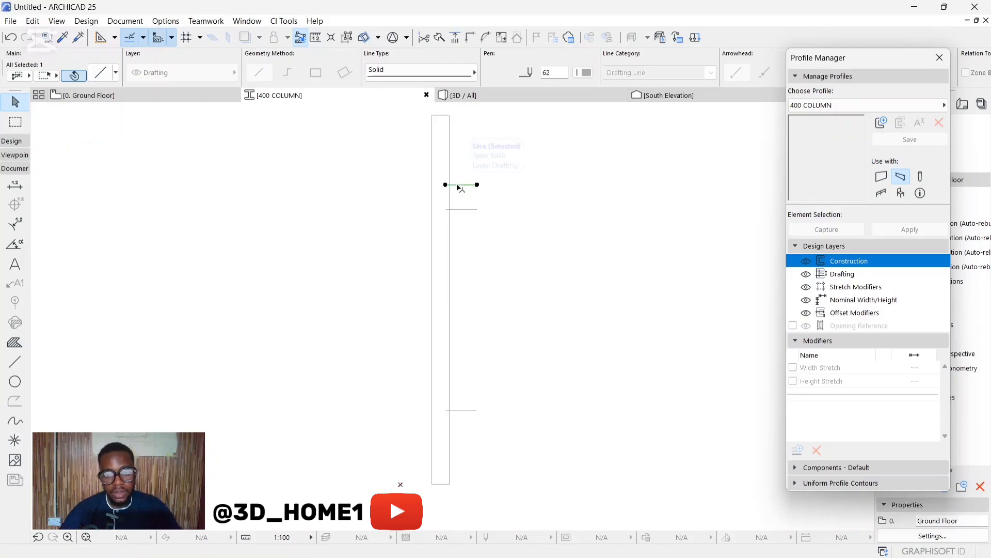
click(457, 184)
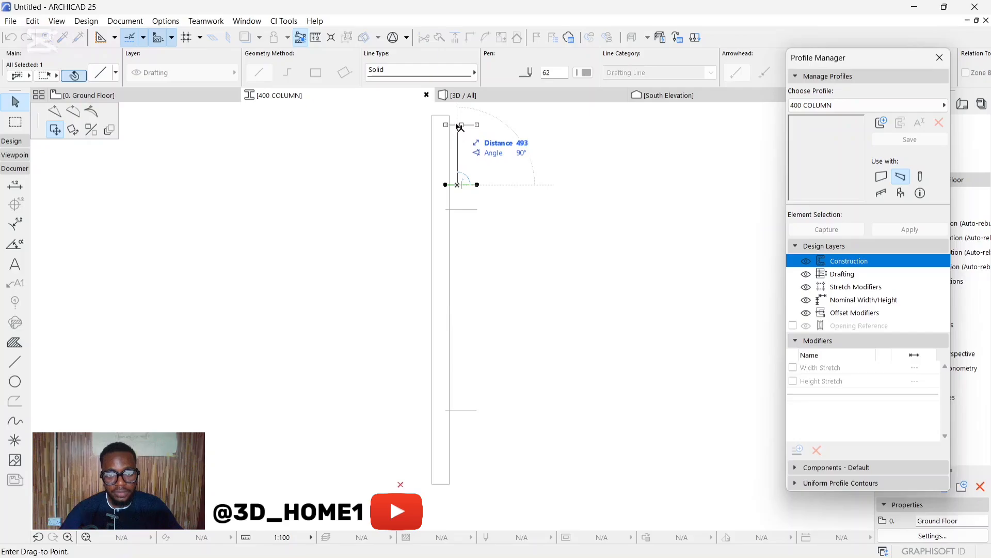
click(457, 126)
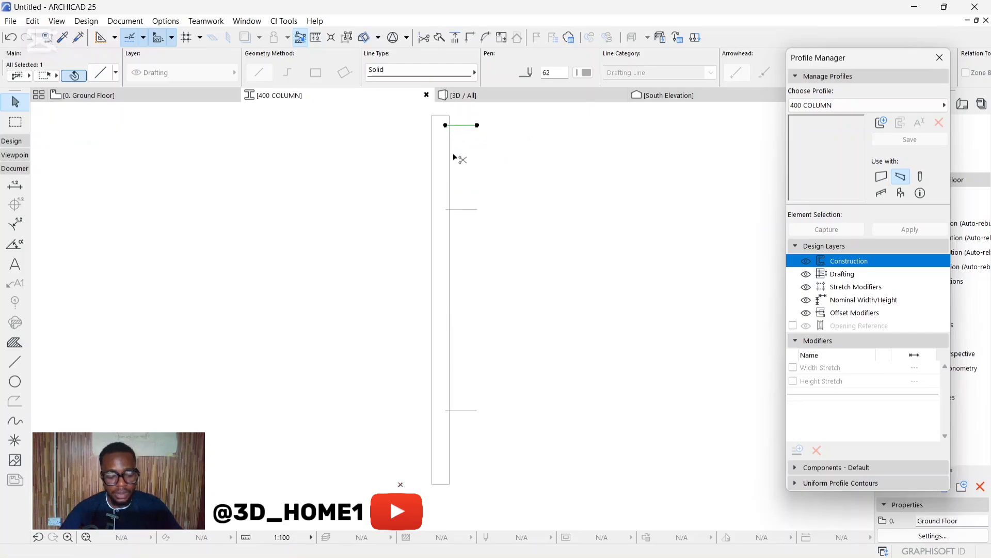
key(ctrl+z)
Drag a copy of the highest short line up near the rectangle's top and trim the rectangle's right edge between the upper lines and below the lowest
click(462, 184)
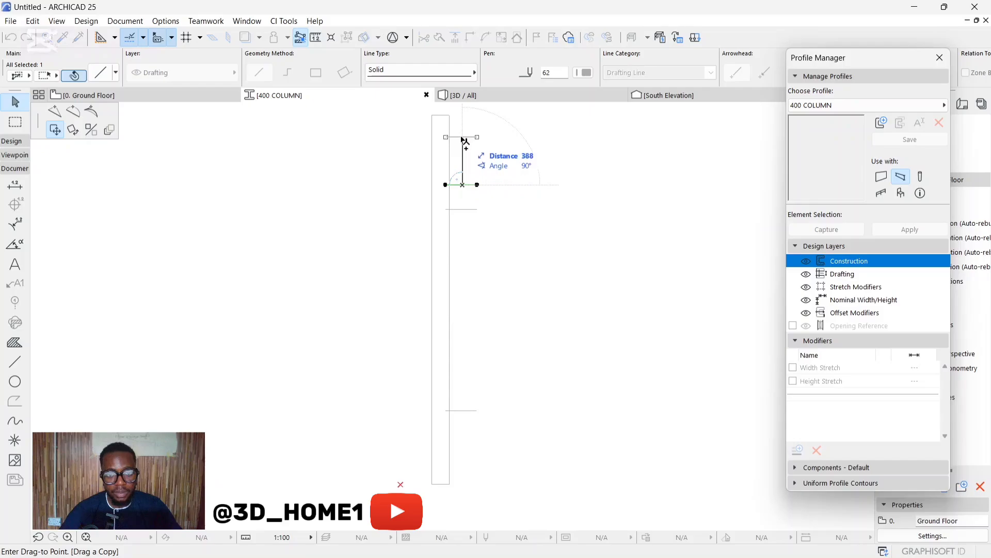
click(462, 130)
ctrl+click(448, 157)
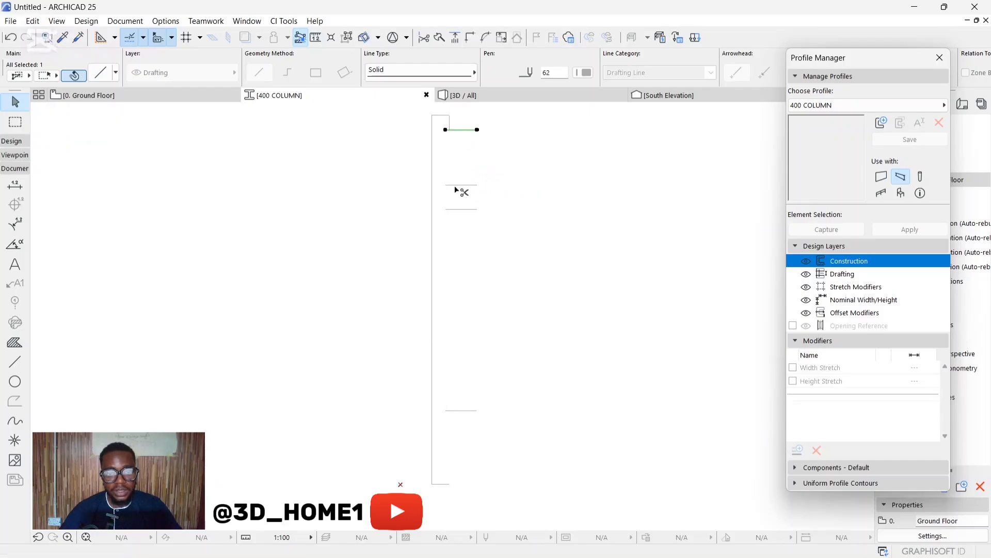
key(ctrl+z)
key(Escape)
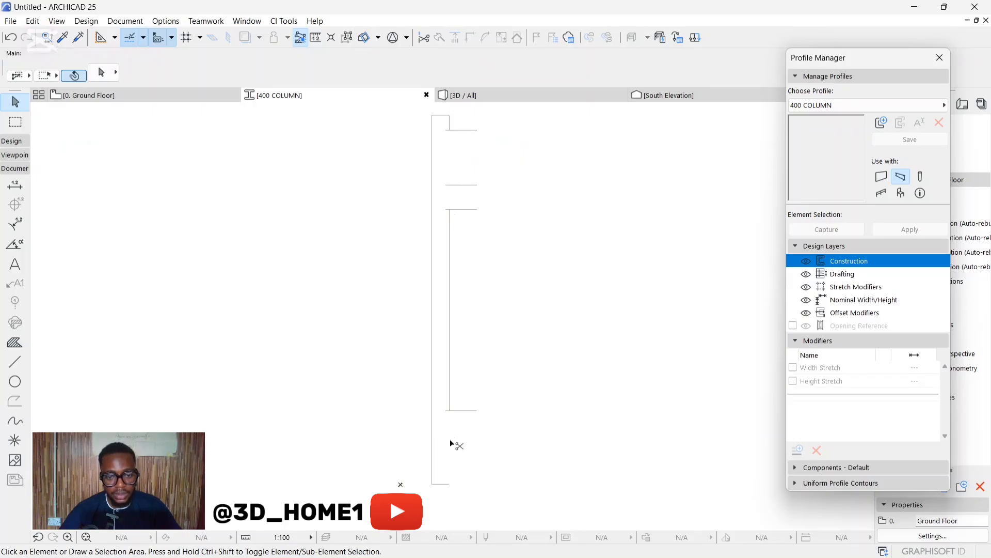
Redraw the missing parts of the rectangle's right edge as separate vertical lines, from the base and between the upper short horizontal lines
click(14, 362)
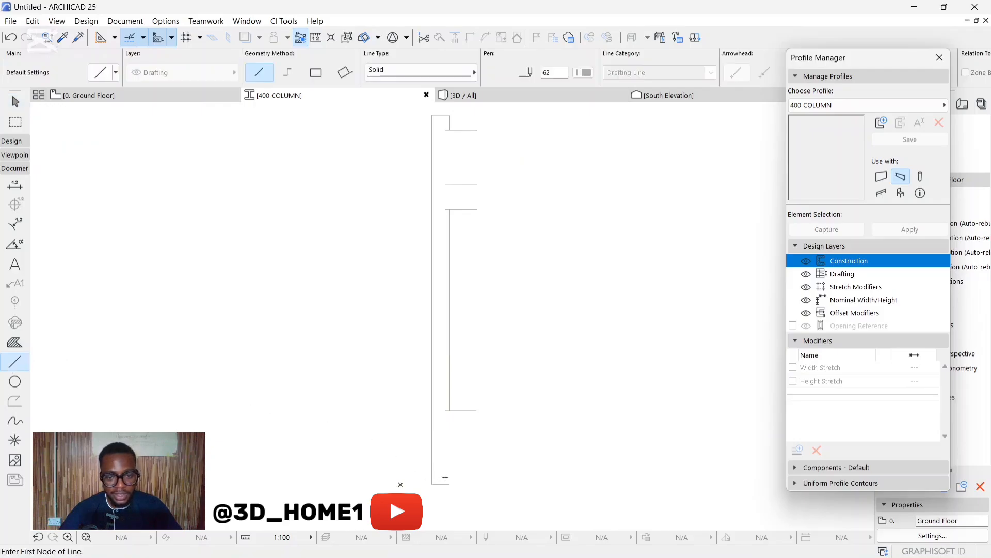
click(449, 485)
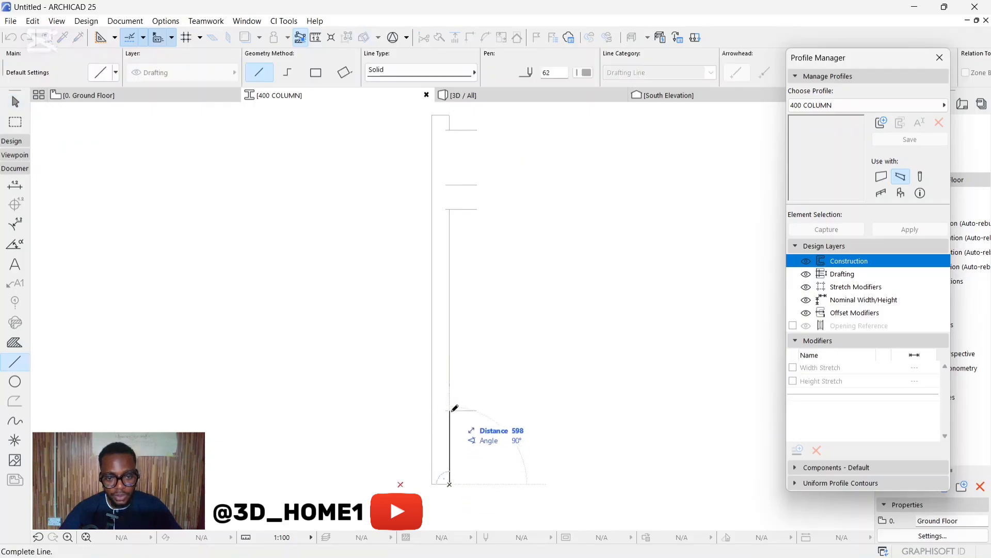
click(450, 411)
scroll(464, 205, up, 2)
click(448, 216)
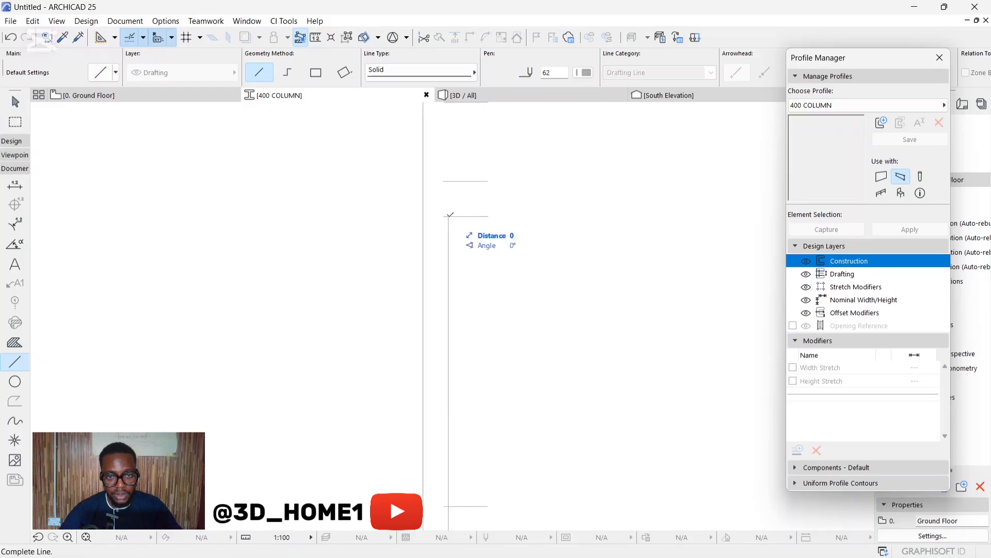
click(448, 181)
middle_drag(448, 181, 447, 216)
scroll(447, 217, down, 2)
scroll(450, 224, up, 2)
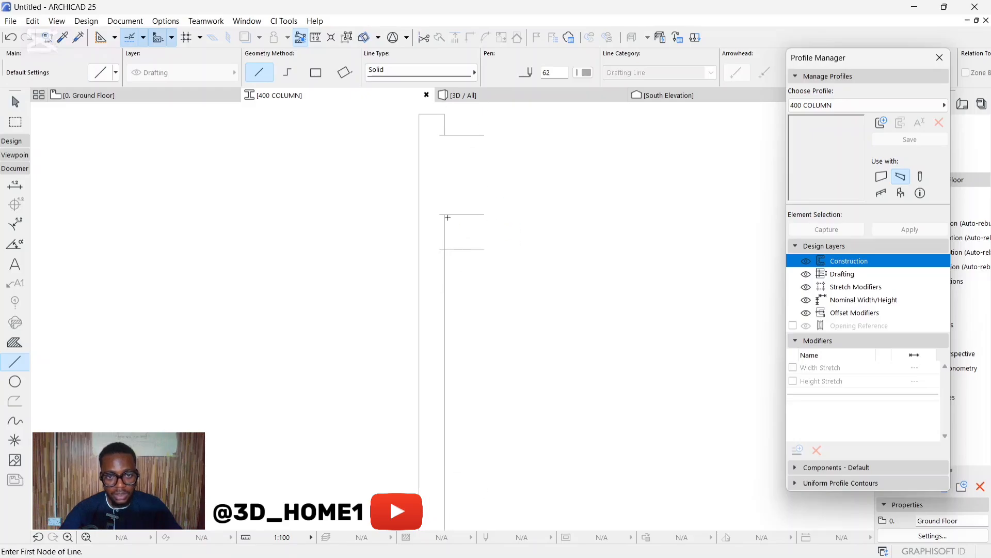
click(445, 214)
click(444, 136)
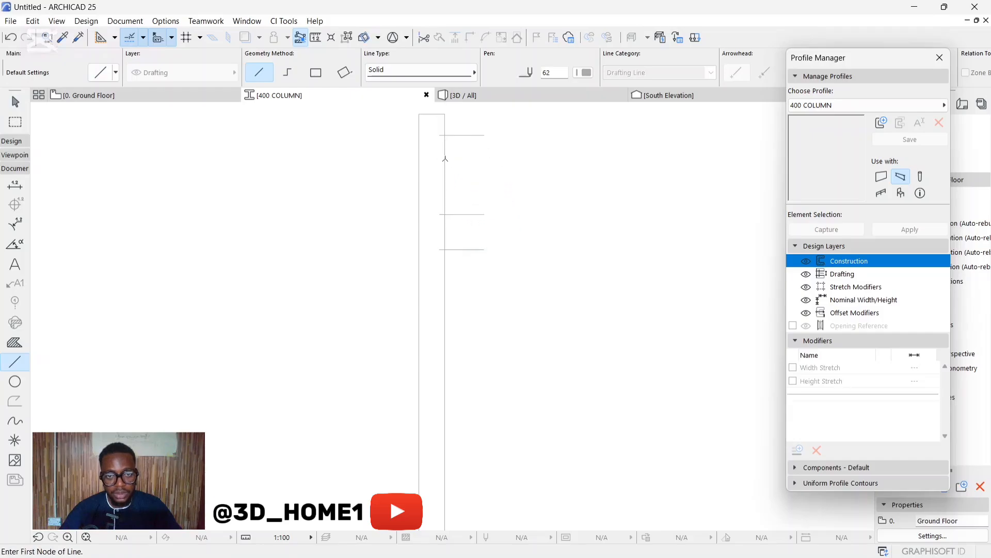
Check how the rectangle's right edge is split by selecting its vertical segments one after another
key(Escape)
click(445, 162)
click(446, 232)
click(445, 271)
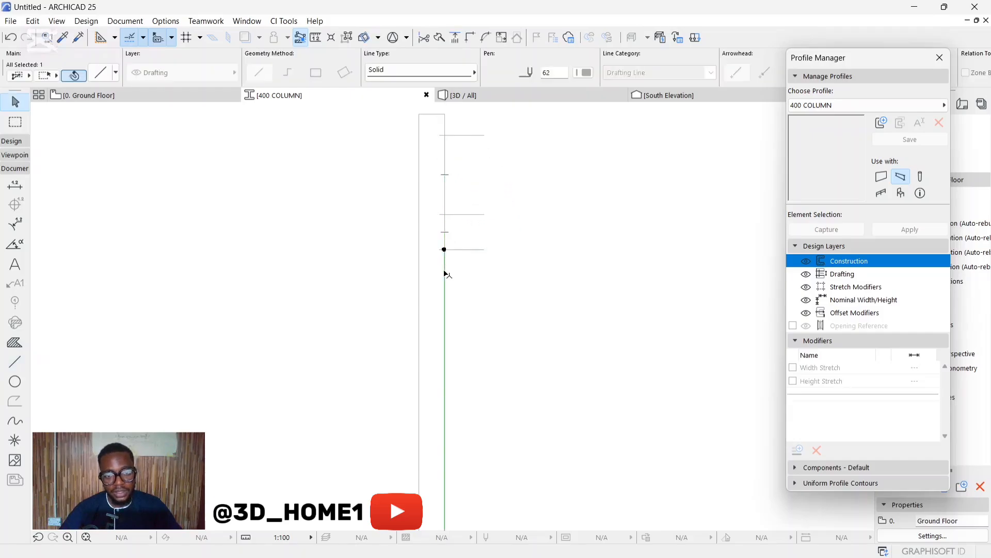
scroll(455, 222, down, 2)
click(479, 400)
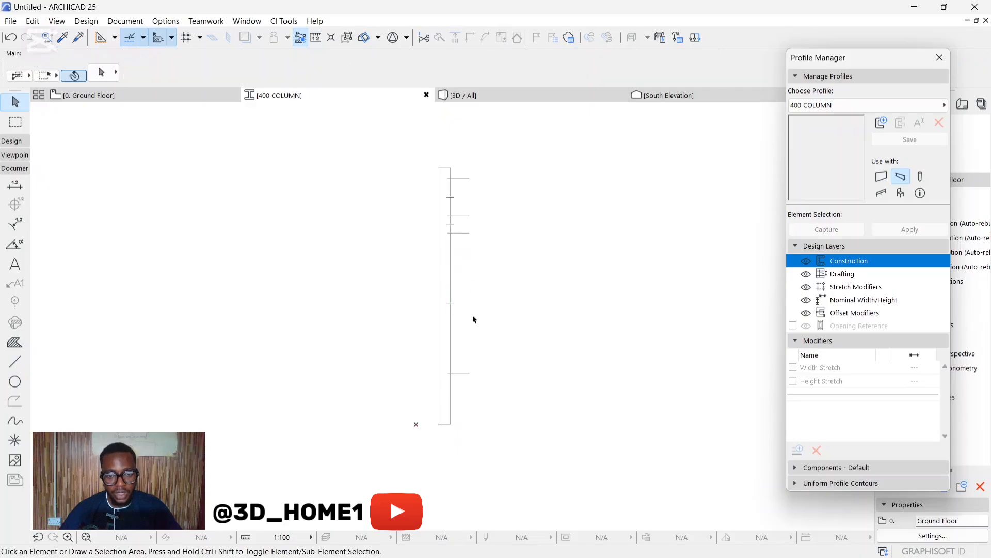
scroll(452, 382, up, 1)
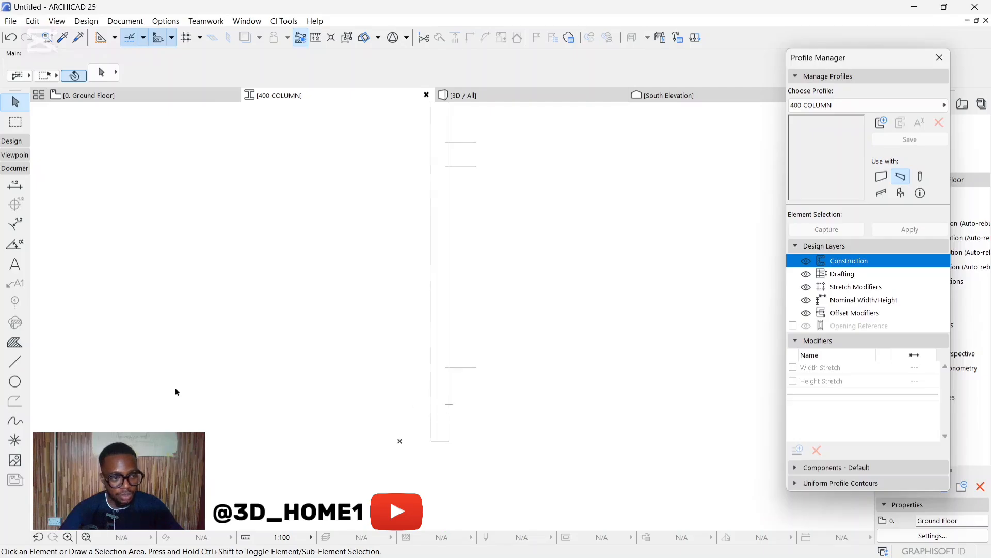
click(449, 394)
click(449, 394)
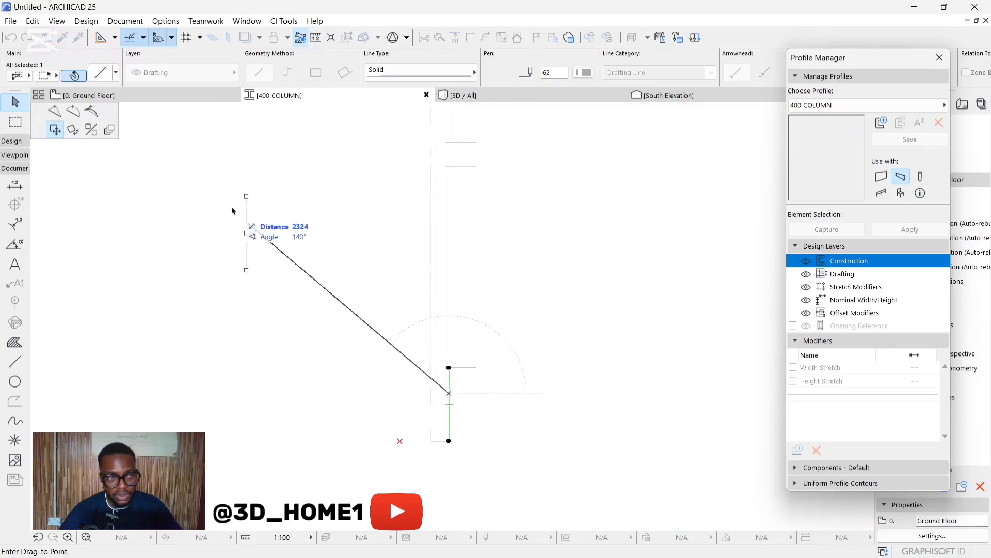
click(74, 111)
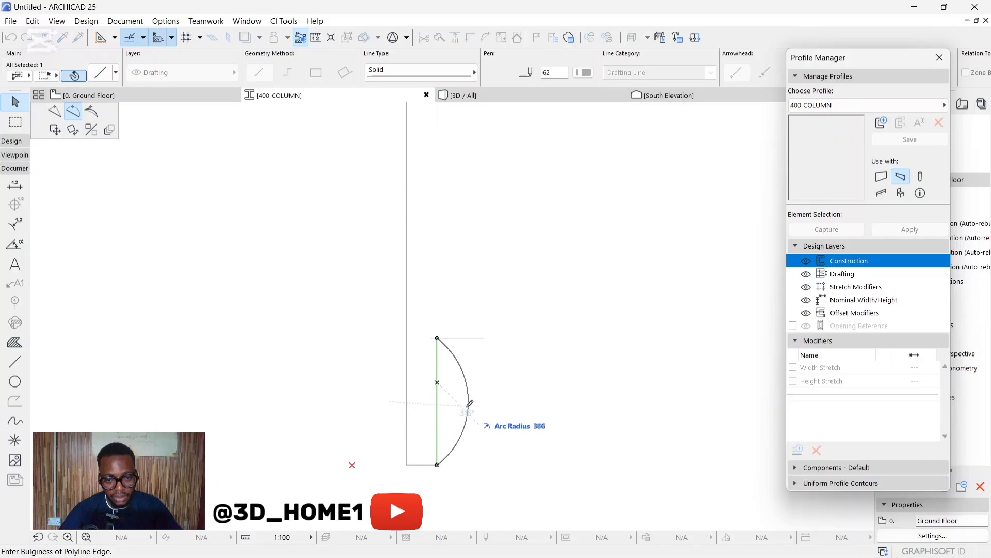
key(Escape)
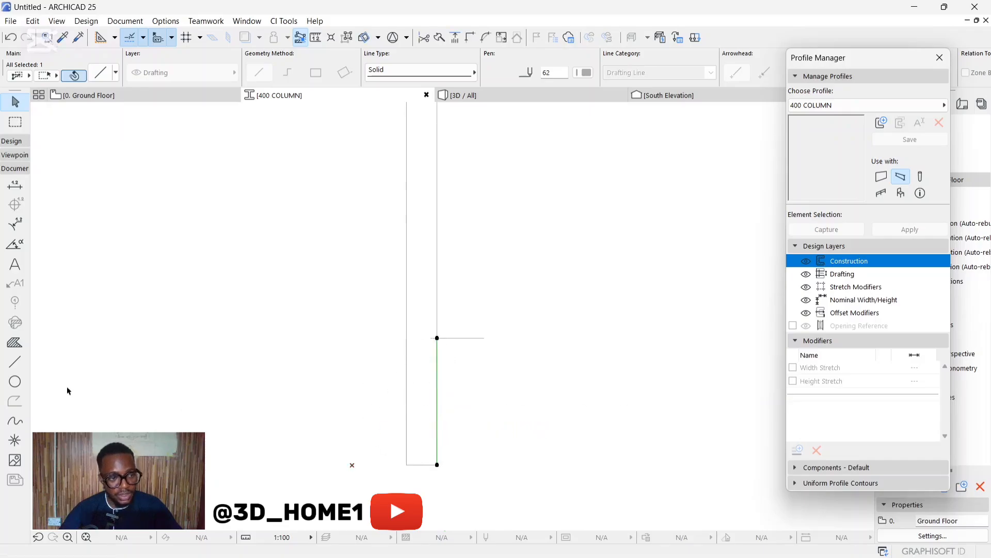
click(436, 465)
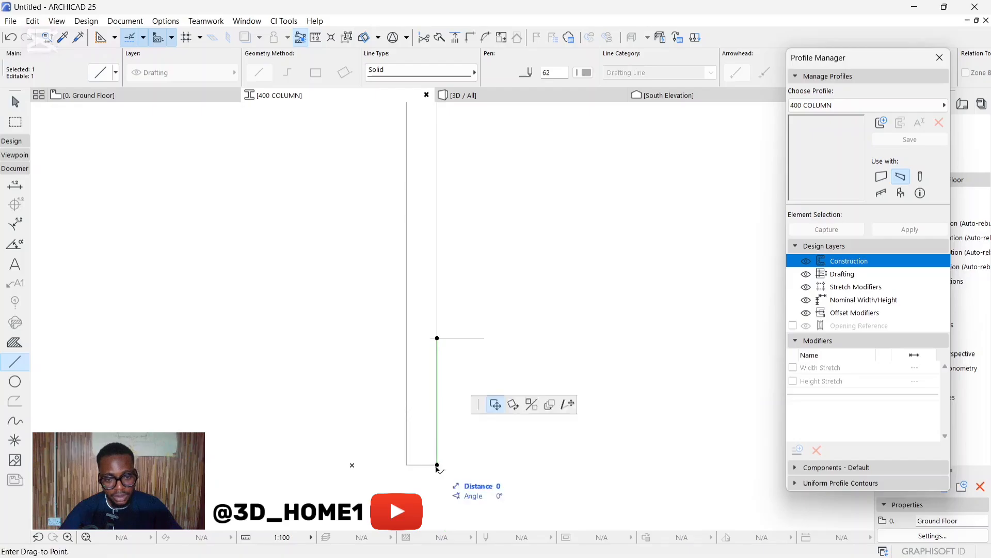
key(Escape)
key(Escape)
Draw a plinth block about 230 wide and 250 high on the right of the column's base and trim away the column edge inside it
click(437, 463)
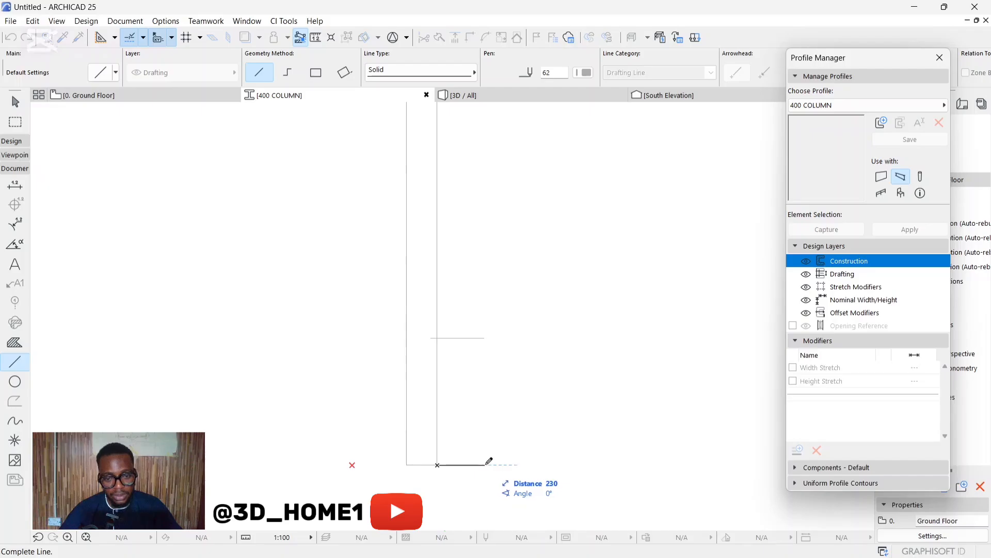
click(486, 464)
click(486, 464)
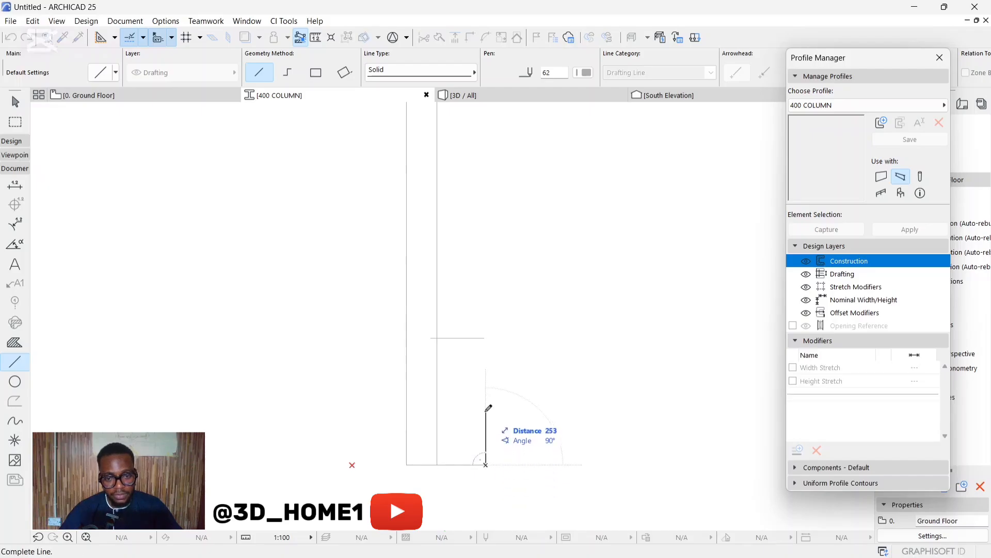
click(486, 413)
click(486, 411)
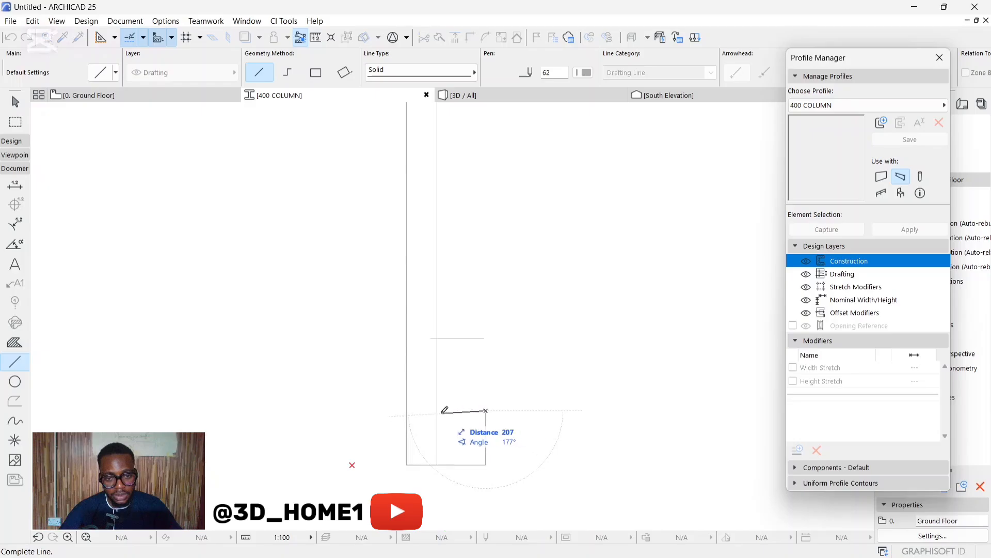
click(437, 411)
key(Escape)
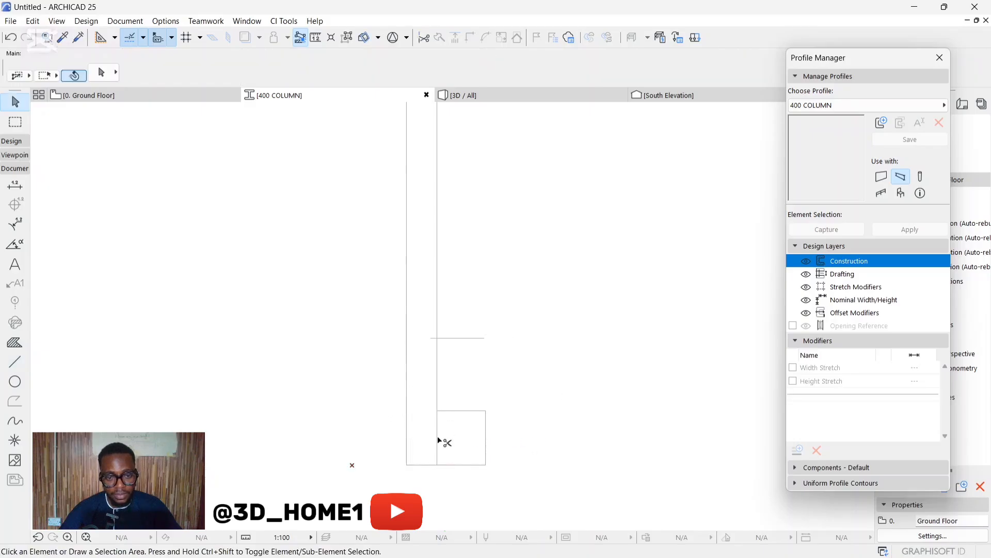
ctrl+click(438, 438)
Curve the vertical segment between the plinth and the lowest short line outward into an arc with a radius of about 173
click(437, 382)
click(438, 379)
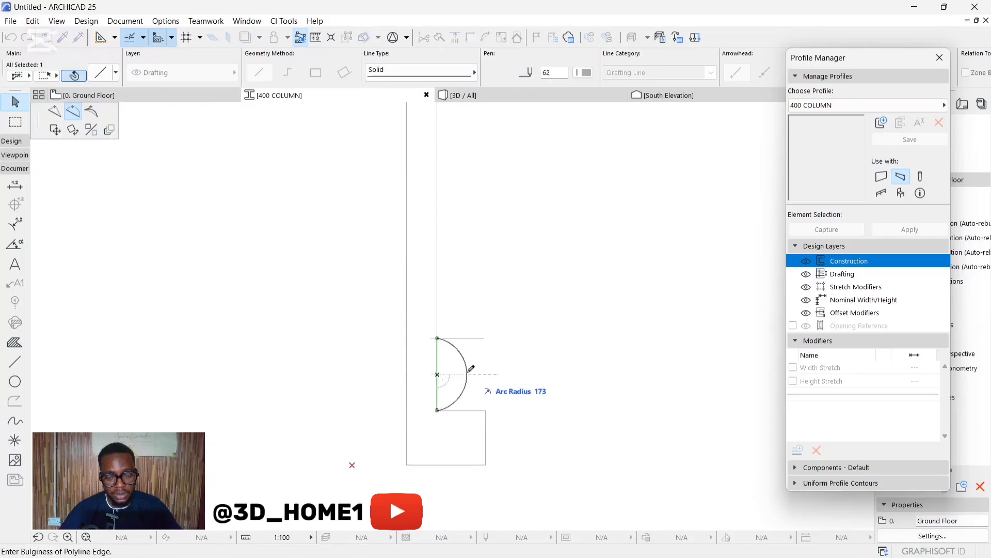
click(471, 368)
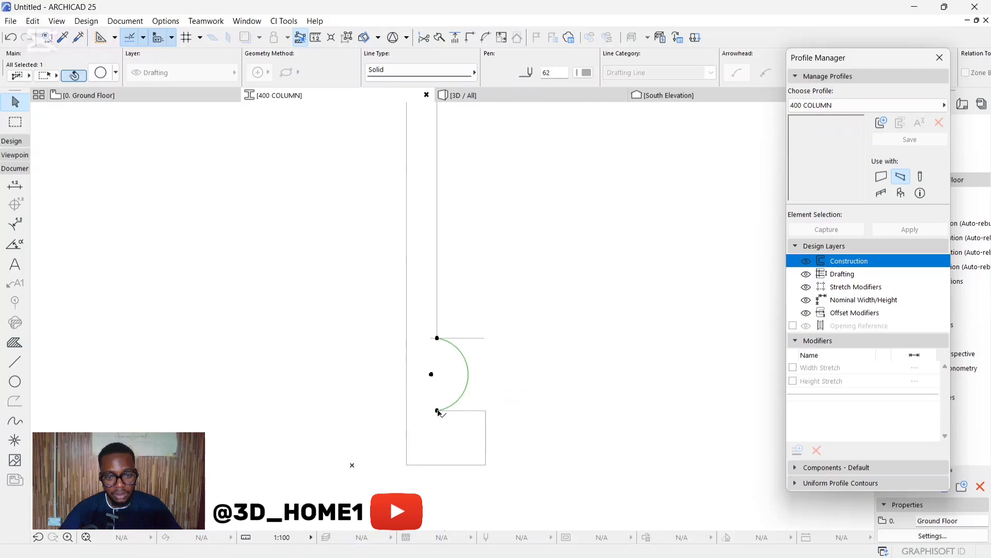
click(438, 412)
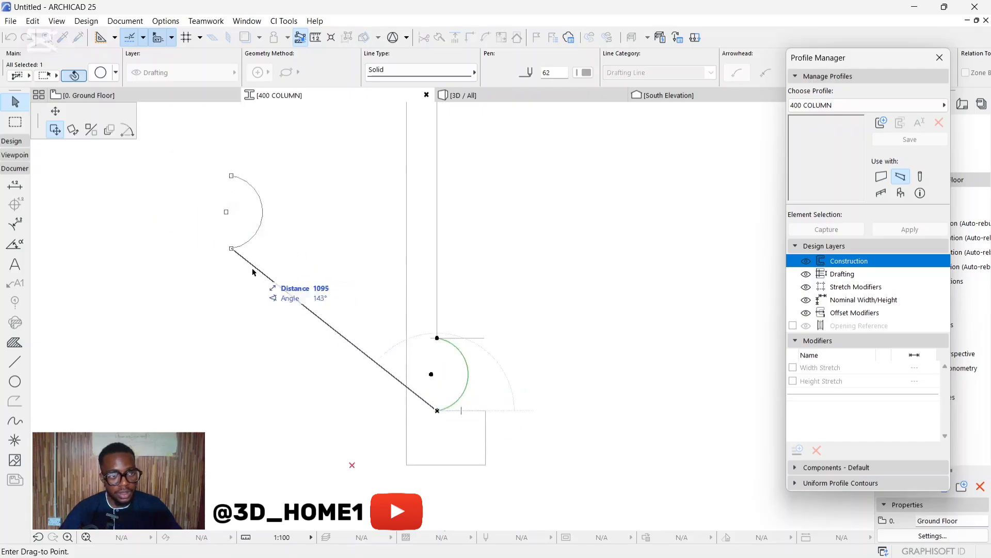
key(Escape)
key(Escape)
Move the arc's lower endpoint about 160 outward along the plinth's top and reshape the arc to a radius of about 220
click(449, 407)
click(438, 411)
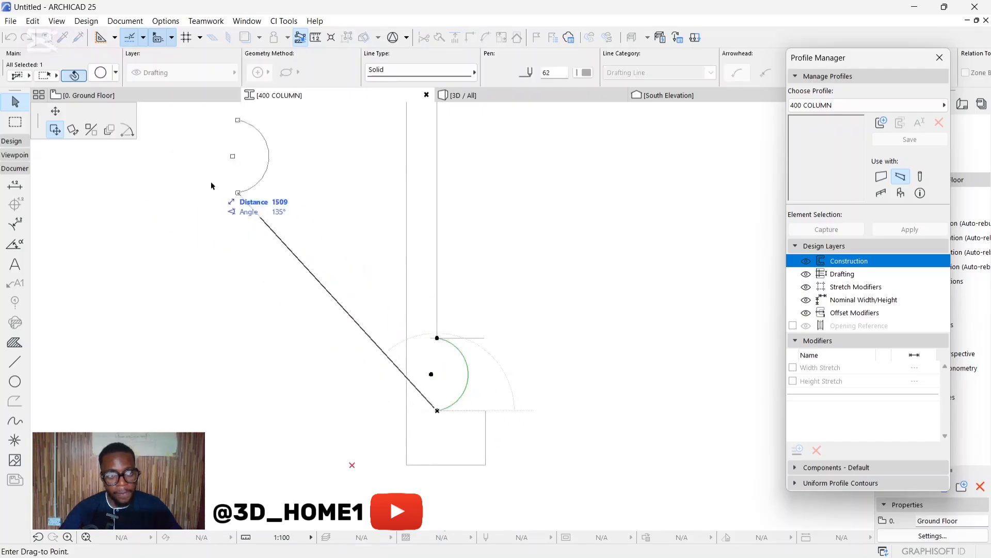
click(55, 111)
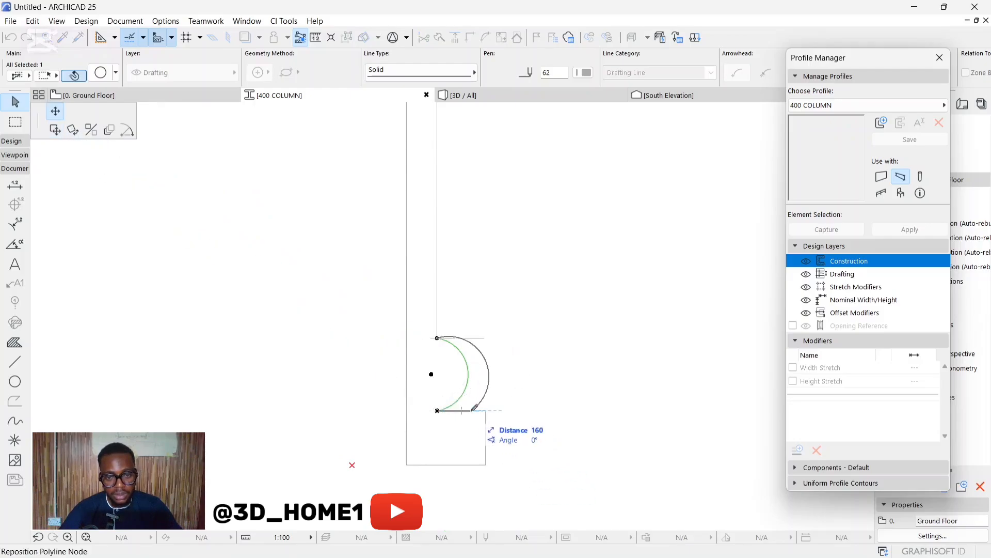
click(470, 410)
click(491, 373)
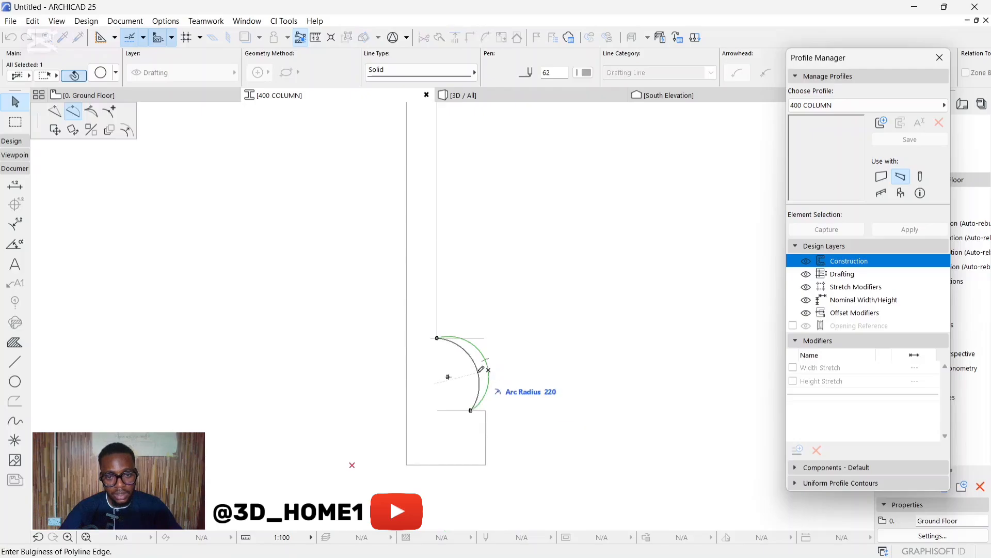
click(479, 371)
scroll(429, 438, down, 3)
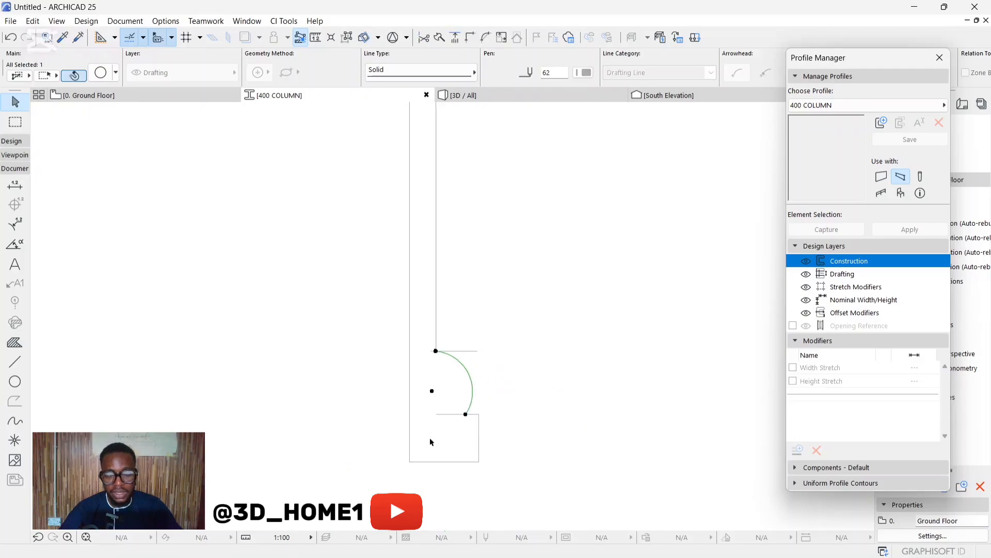
click(429, 481)
Flatten the arc above the plinth to a gentler curve, keeping its two endpoints in place
scroll(420, 449, down, 2)
scroll(428, 333, up, 1)
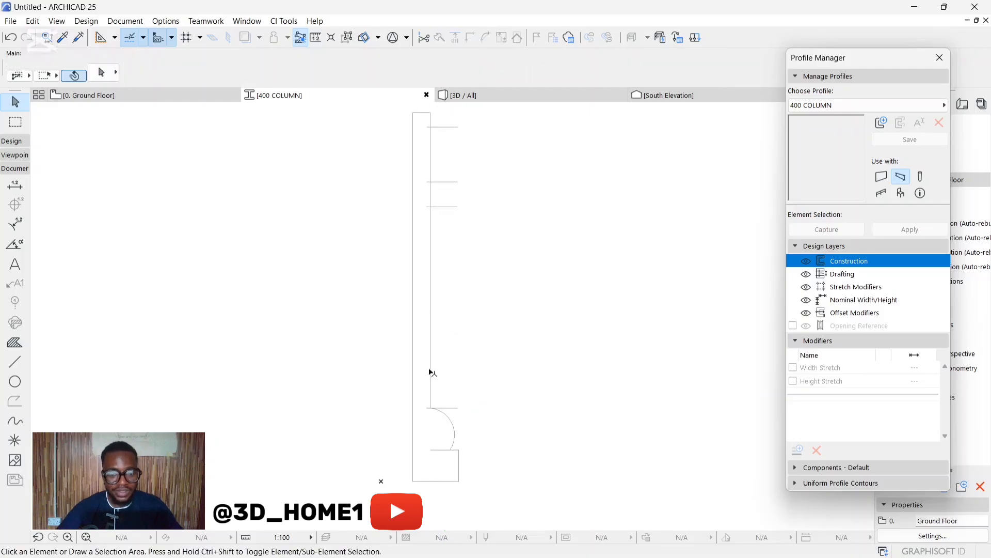
scroll(448, 439, up, 3)
click(463, 422)
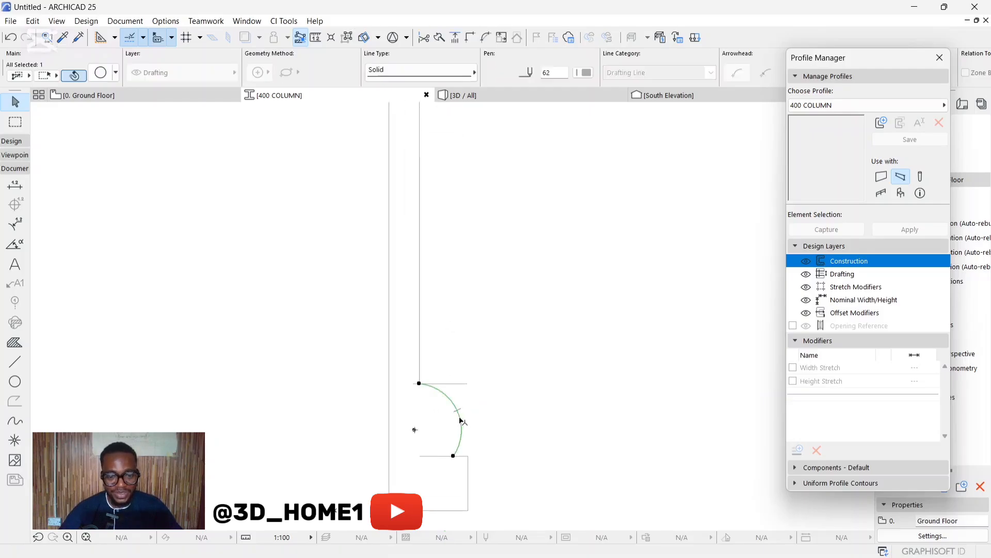
click(460, 420)
click(457, 416)
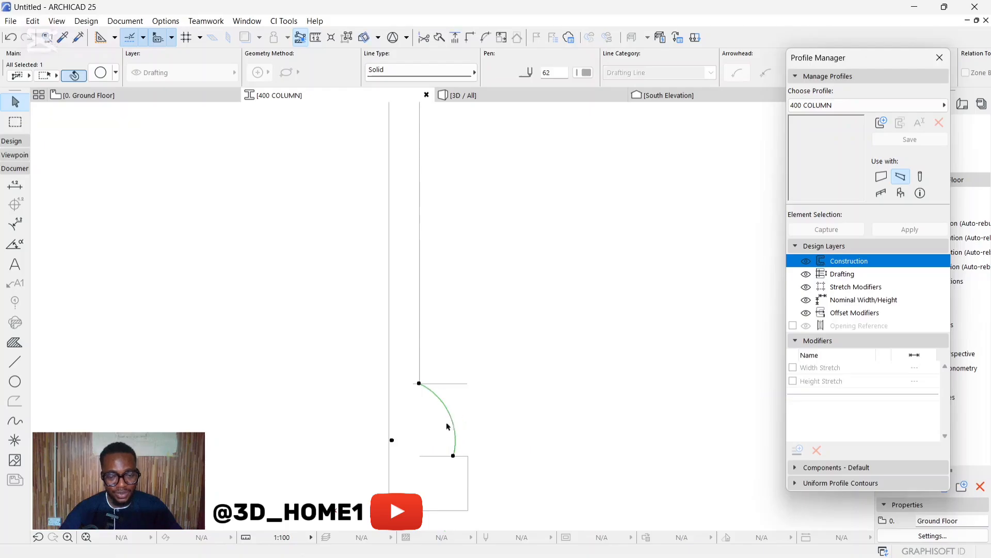
Curve the column's long middle edge outward and flatten it to a shallow arc between the lowest short line and the one above it
scroll(409, 365, down, 2)
click(413, 351)
click(413, 342)
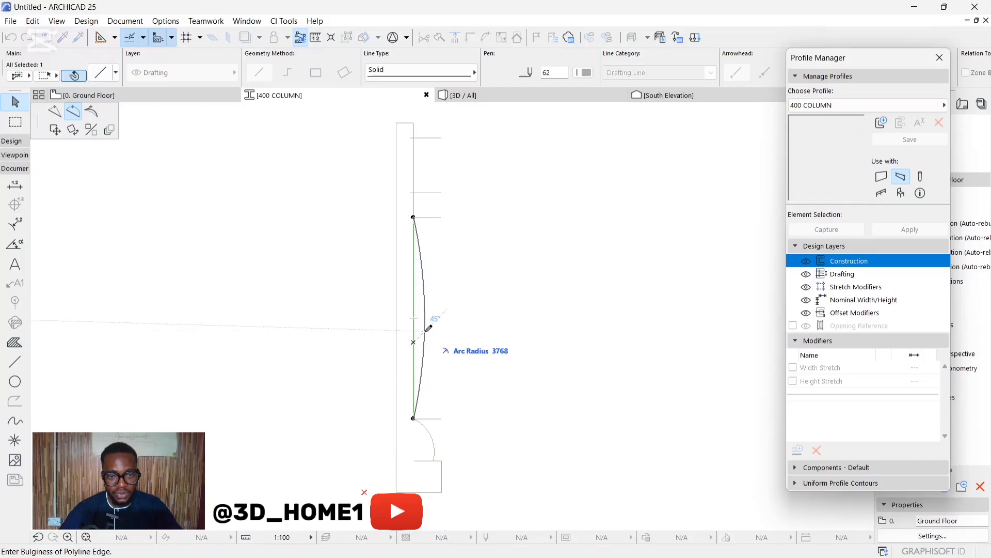
click(421, 331)
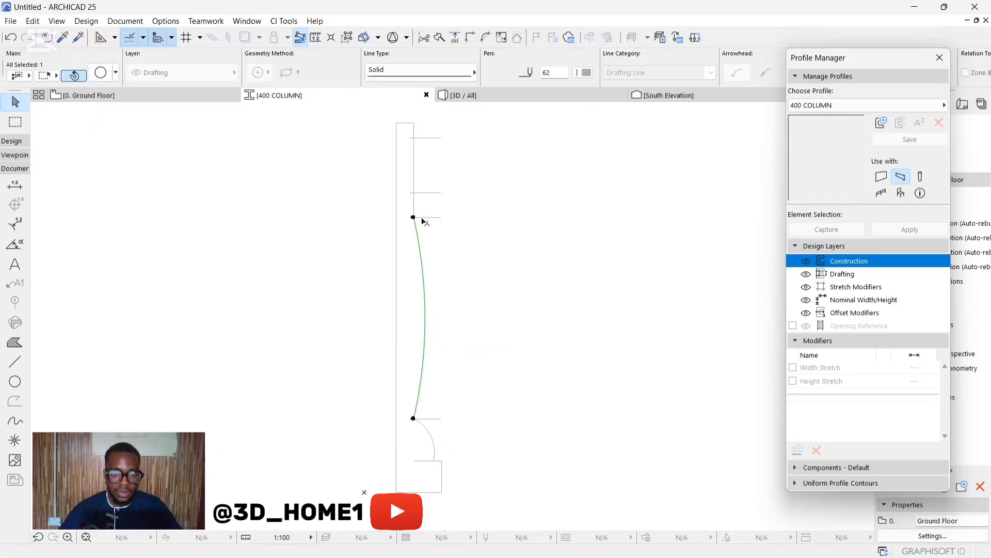
scroll(422, 222, up, 2)
click(423, 283)
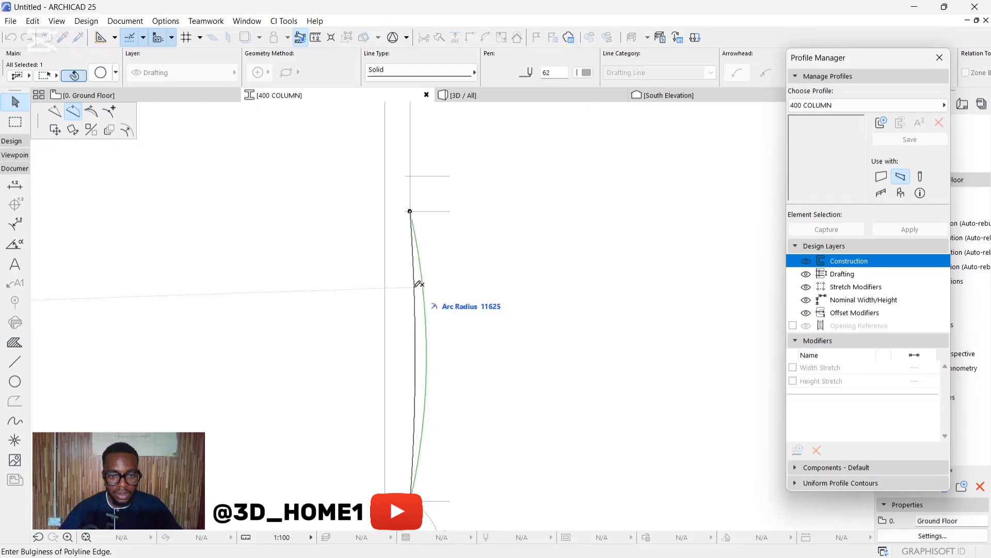
click(413, 285)
scroll(418, 186, up, 1)
scroll(419, 186, up, 1)
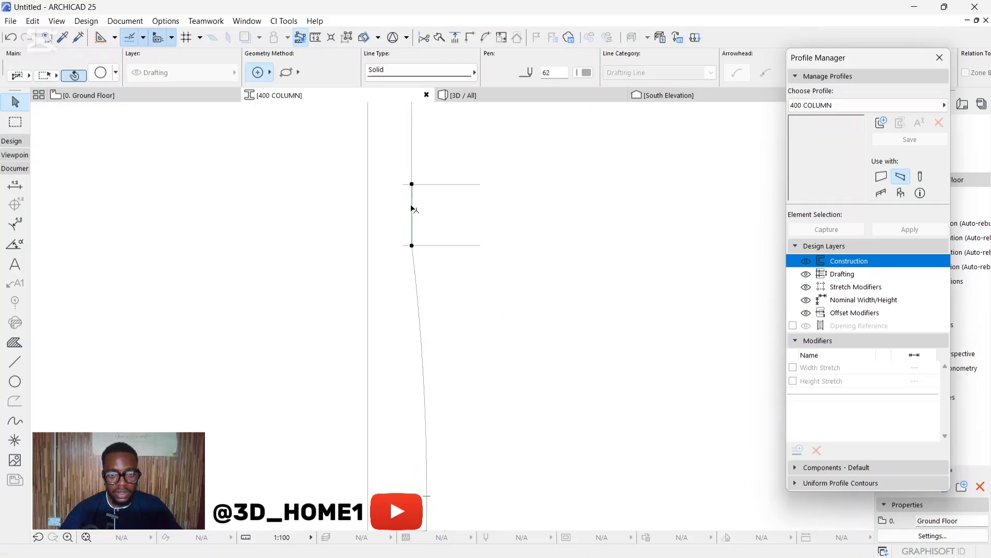
Curve the edge between the two upper short lines outward and the longer edge above it inward to a shallow arc of about 1139 radius
click(412, 212)
click(434, 205)
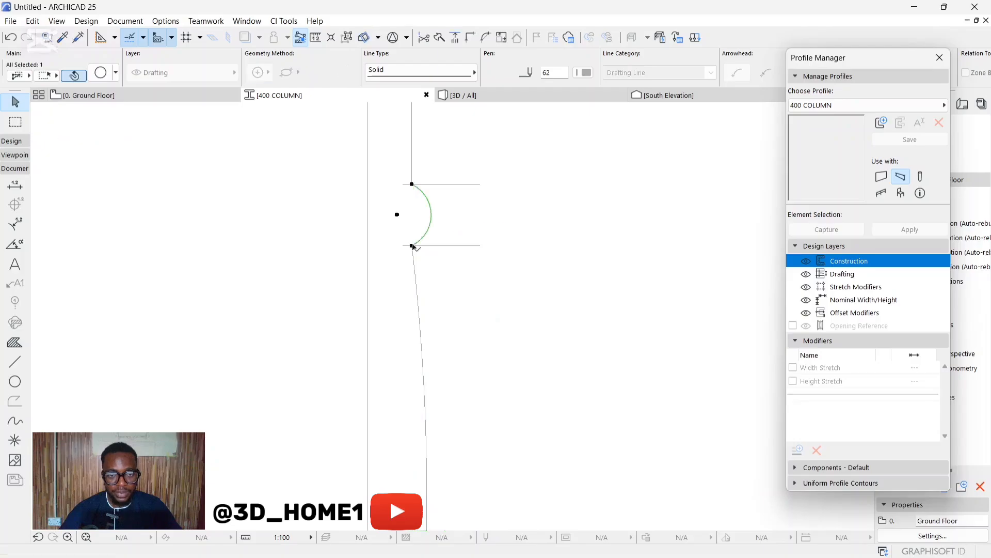
scroll(410, 189, down, 2)
scroll(410, 200, up, 2)
click(409, 198)
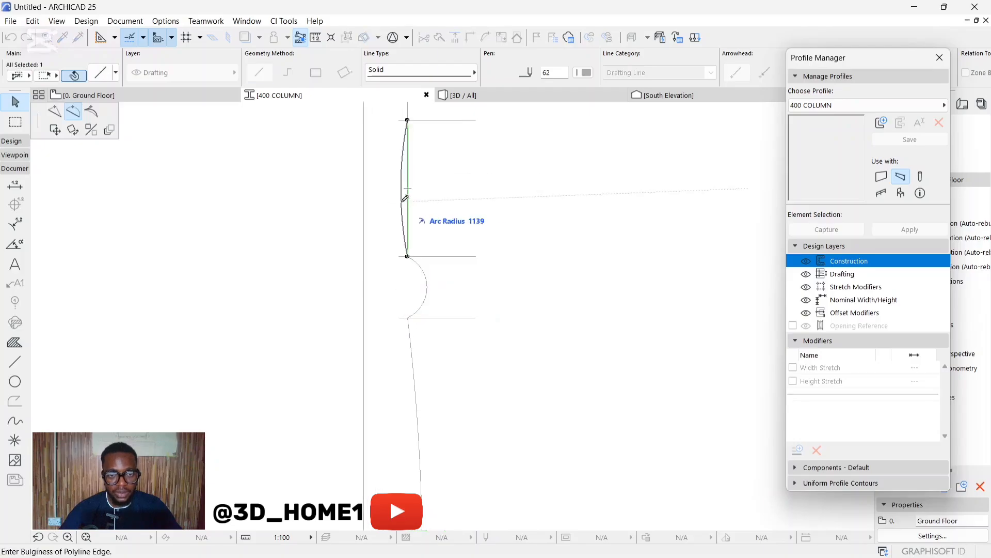
click(408, 207)
Curve the short vertical segment at the very top of the column outward into an arc with a radius of about 66
scroll(410, 266, down, 2)
scroll(408, 266, up, 3)
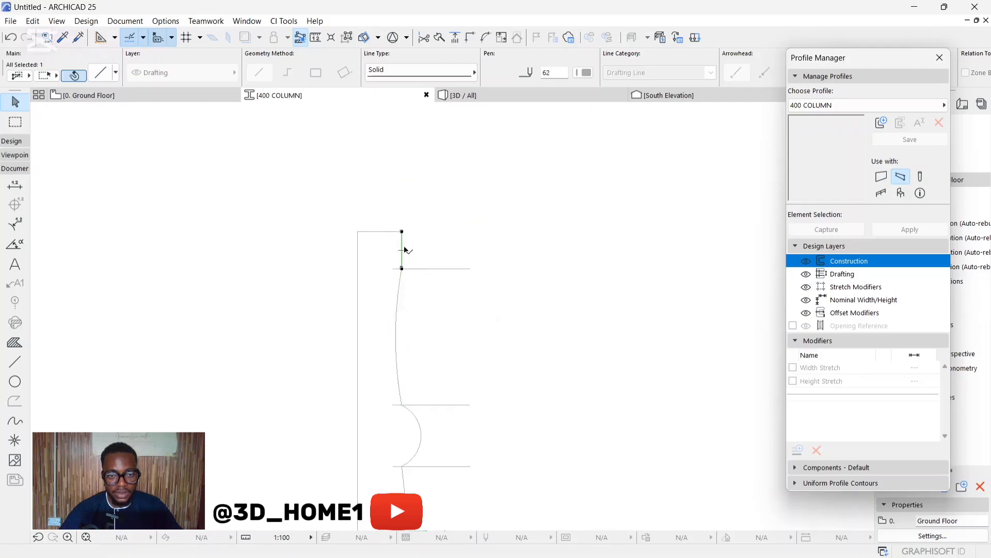
click(404, 250)
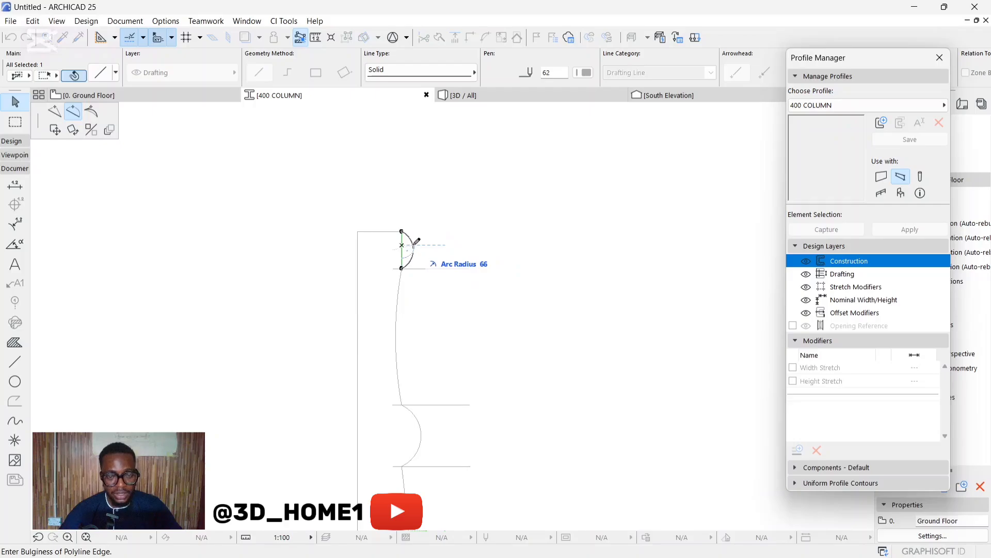
click(418, 240)
Delete the four short horizontal guide lines crossing the column's moulded edge, from the uppermost to the one above the base arc
click(432, 268)
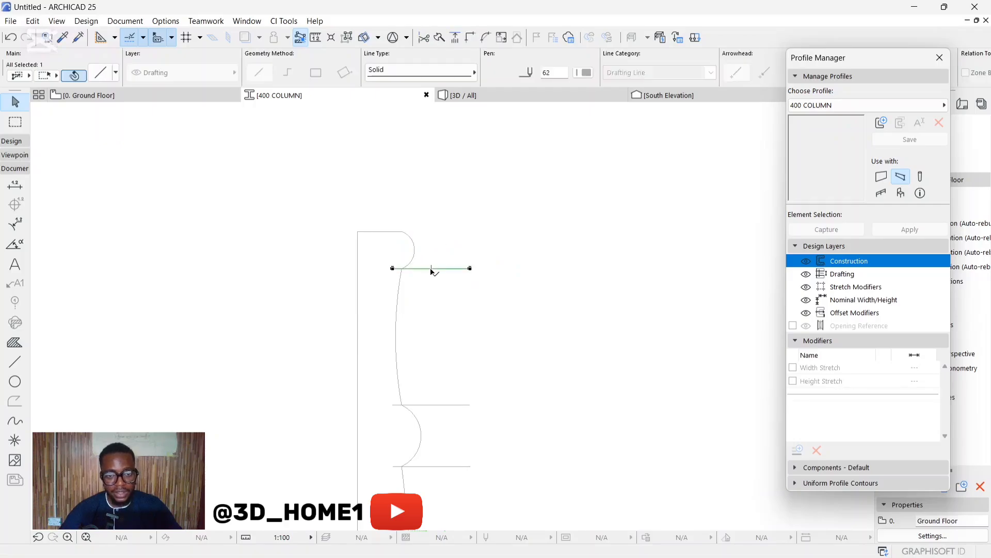
key(Delete)
scroll(434, 268, down, 2)
scroll(434, 308, up, 2)
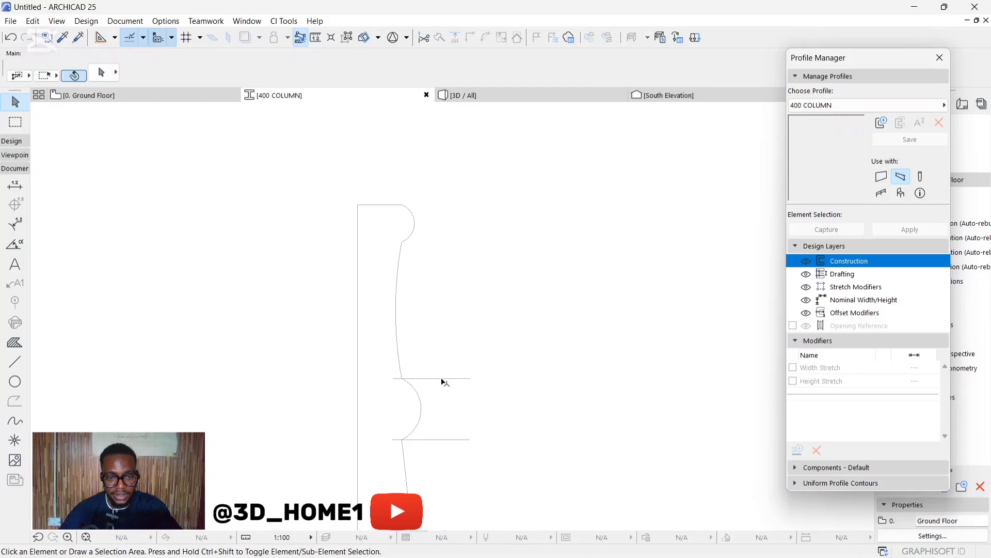
click(442, 379)
key(Delete)
scroll(450, 343, down, 3)
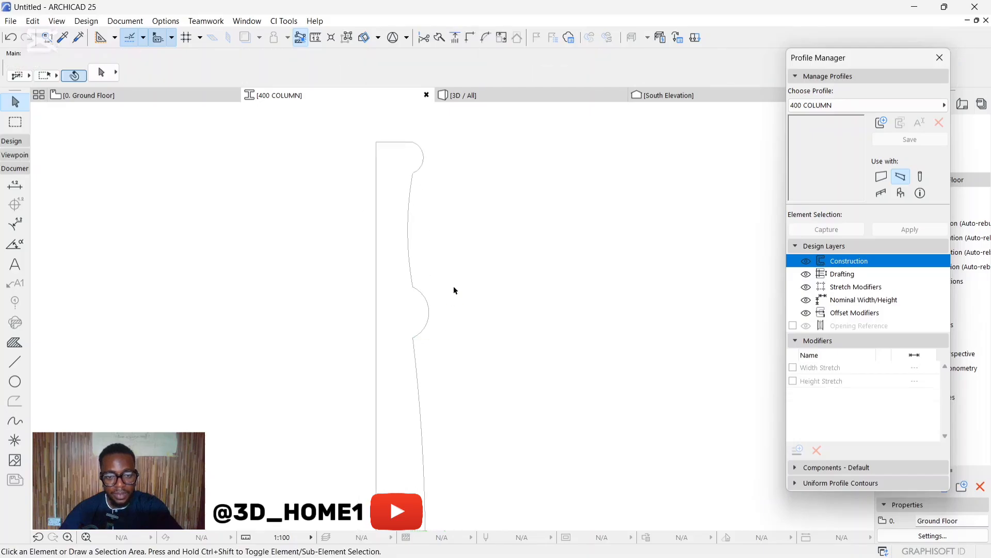
scroll(455, 287, up, 1)
scroll(457, 297, down, 2)
scroll(457, 424, up, 3)
click(455, 411)
key(Delete)
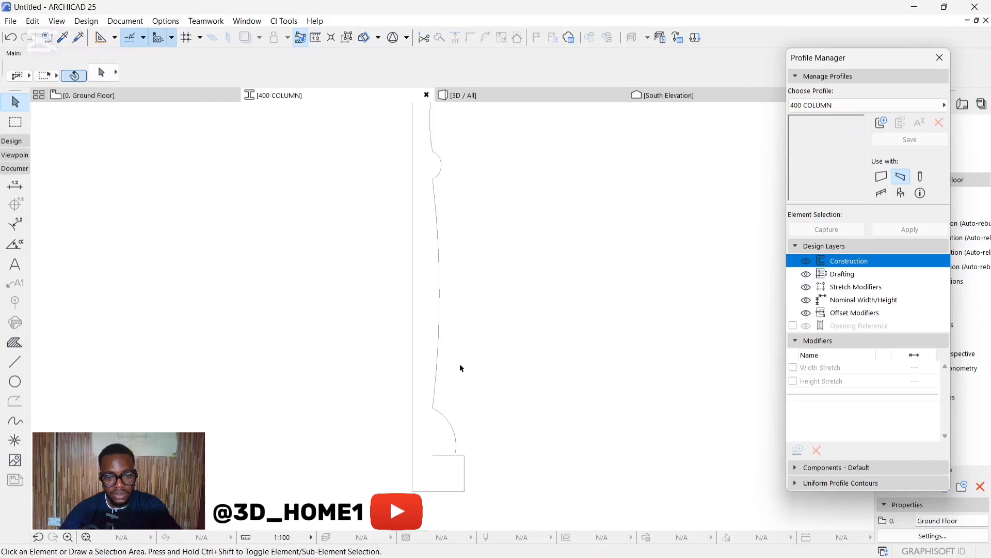
Try deleting the plinth's entire top line, and undo the deletion
scroll(459, 363, down, 2)
scroll(449, 424, up, 2)
click(448, 422)
key(Delete)
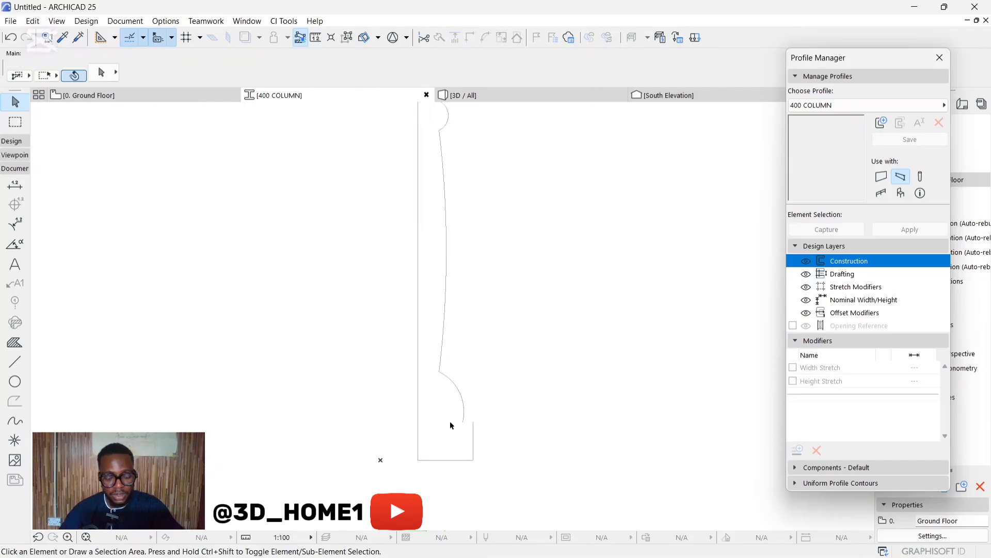
key(ctrl+z)
key(Escape)
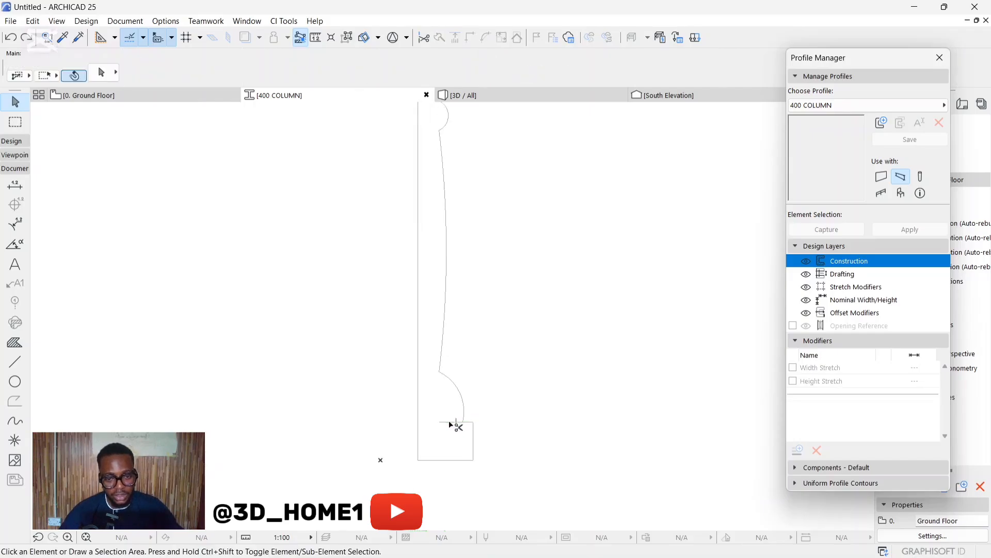
Trim the inner part of the plinth's top line back to the base arc, keeping only the ledge outside it
ctrl+click(448, 421)
scroll(449, 426, down, 2)
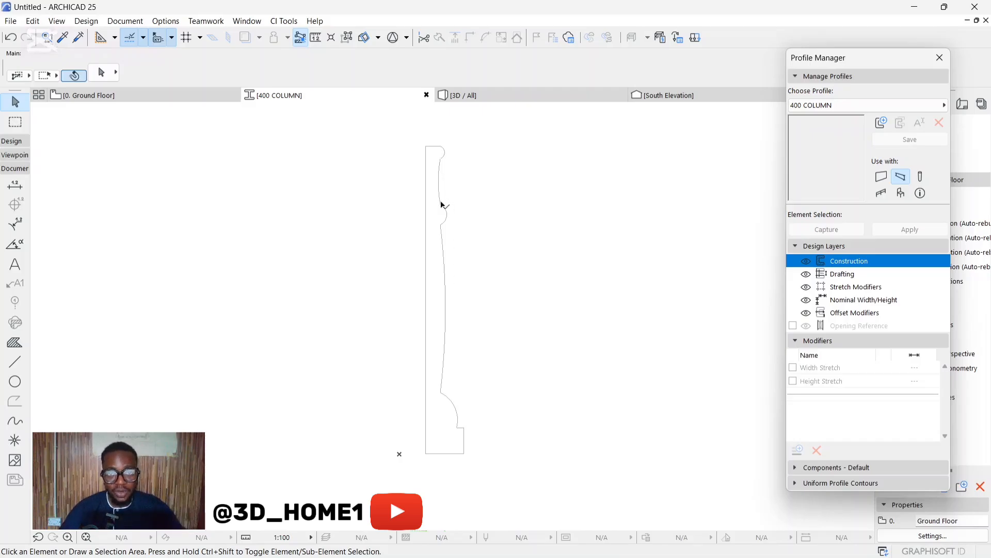
scroll(442, 214, down, 1)
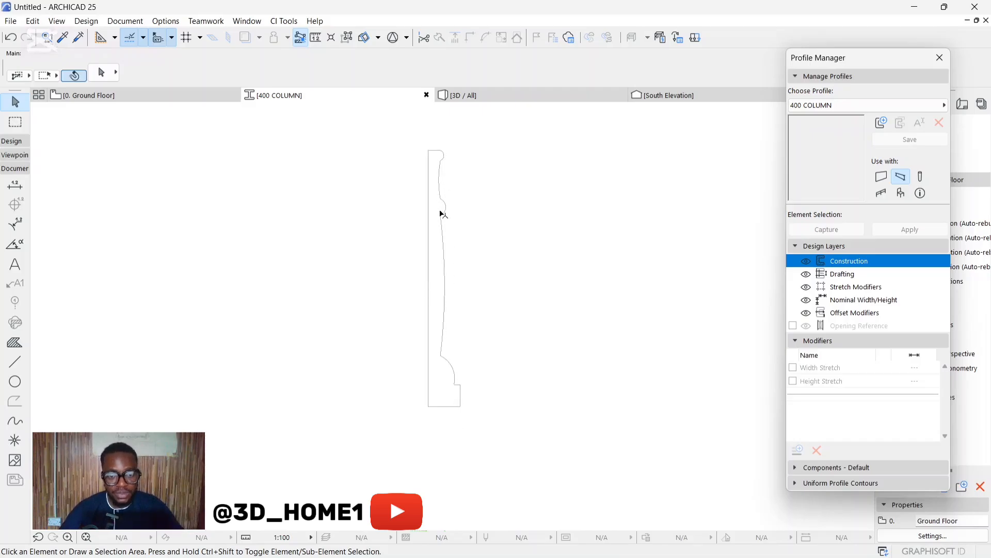
Fill the closed column outline automatically with the Fill tool by detecting its boundary from a point inside
click(15, 342)
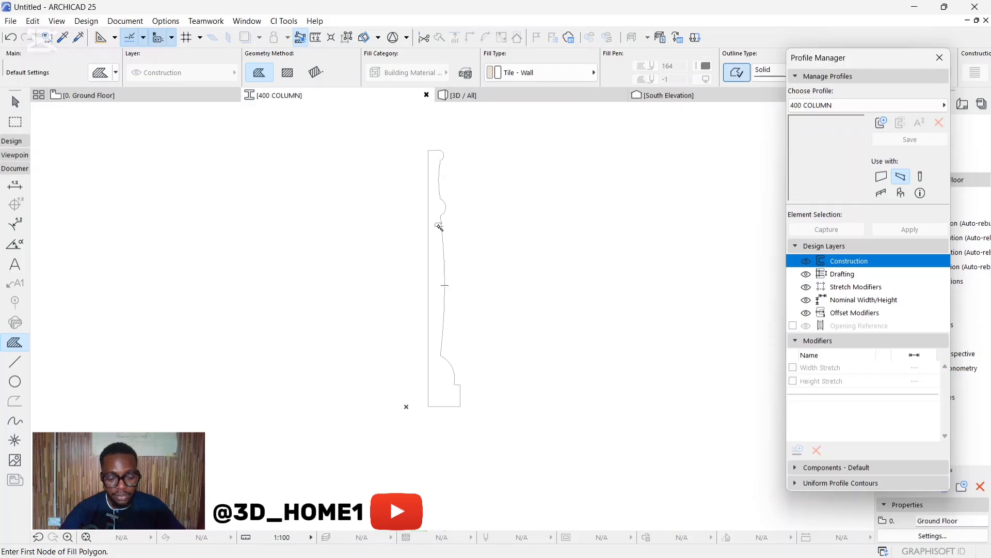
click(435, 222)
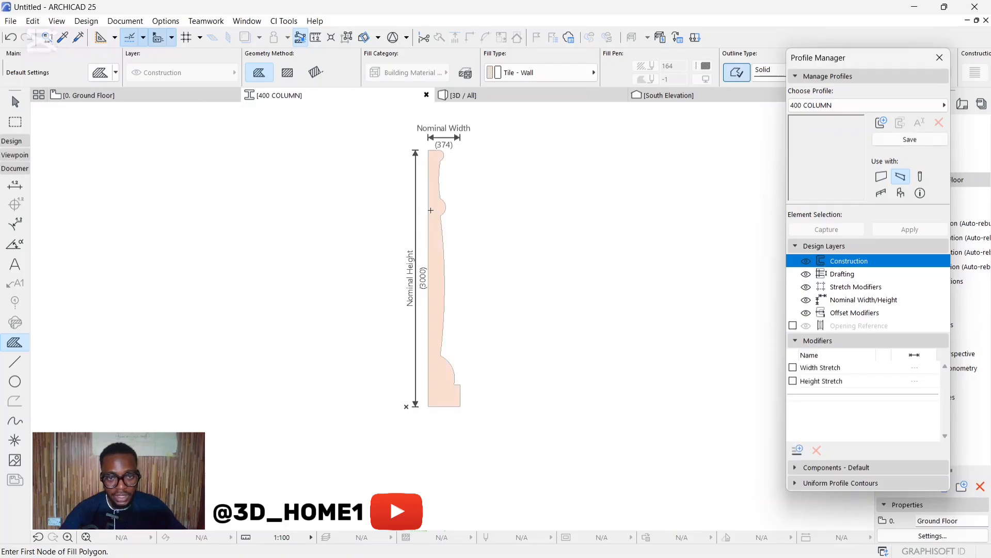
scroll(441, 160, up, 2)
key(Escape)
scroll(438, 164, down, 2)
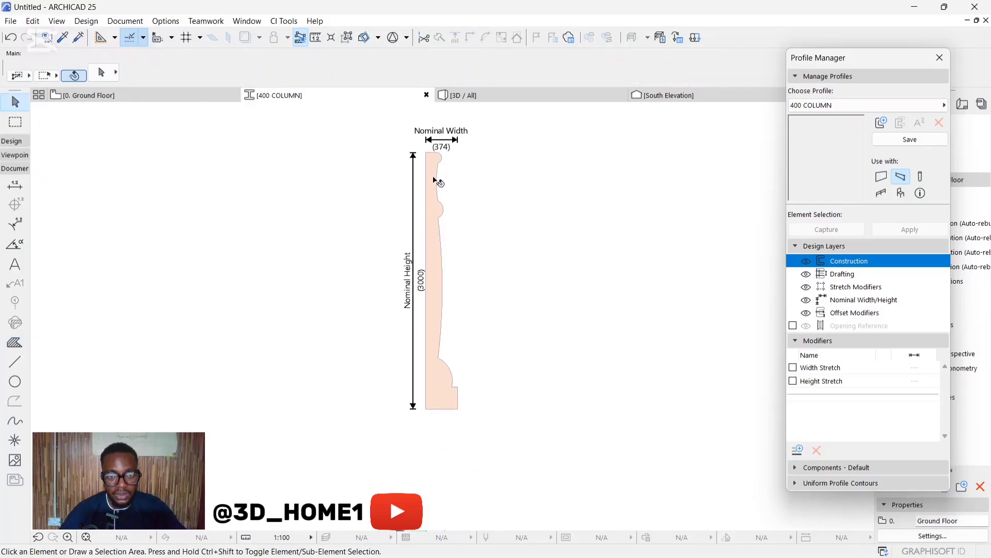
click(433, 185)
key(Escape)
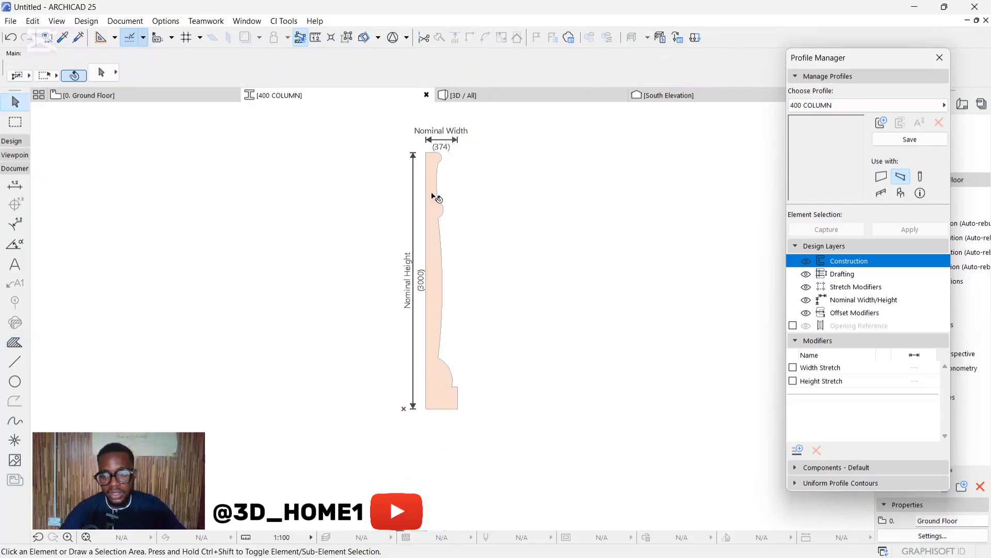
click(438, 253)
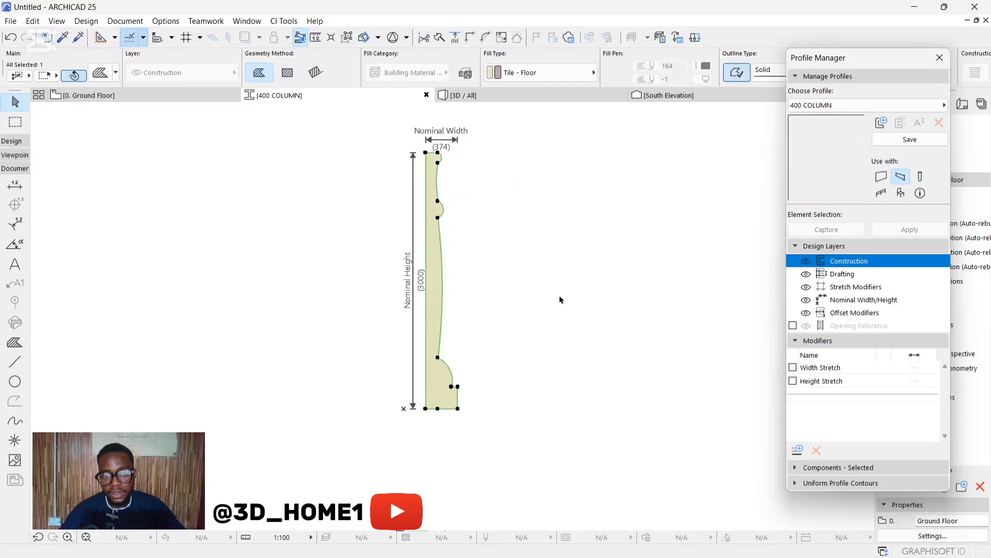
key(Escape)
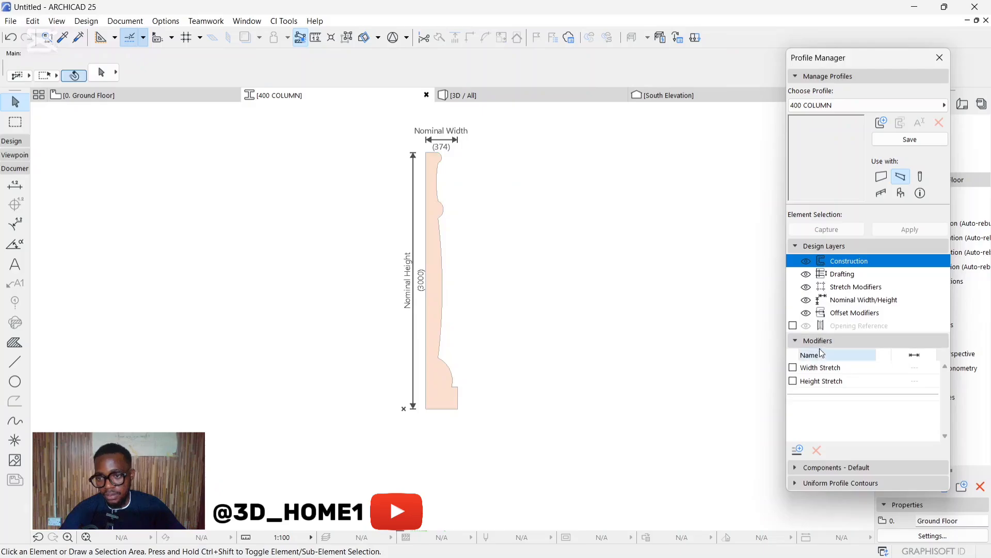
Override the column fill's surface uniformly with Paint - Glossy White
click(829, 467)
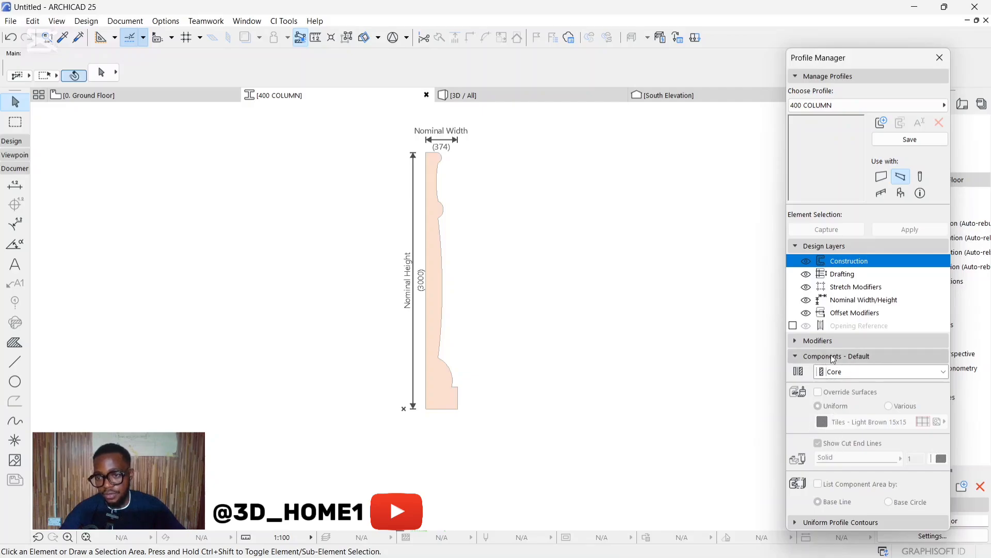
click(807, 357)
click(808, 357)
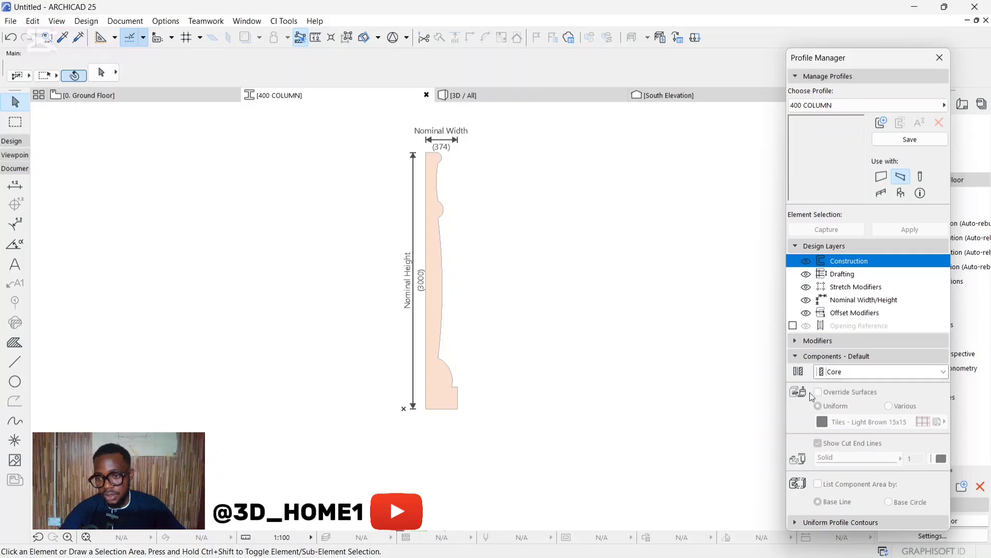
click(438, 247)
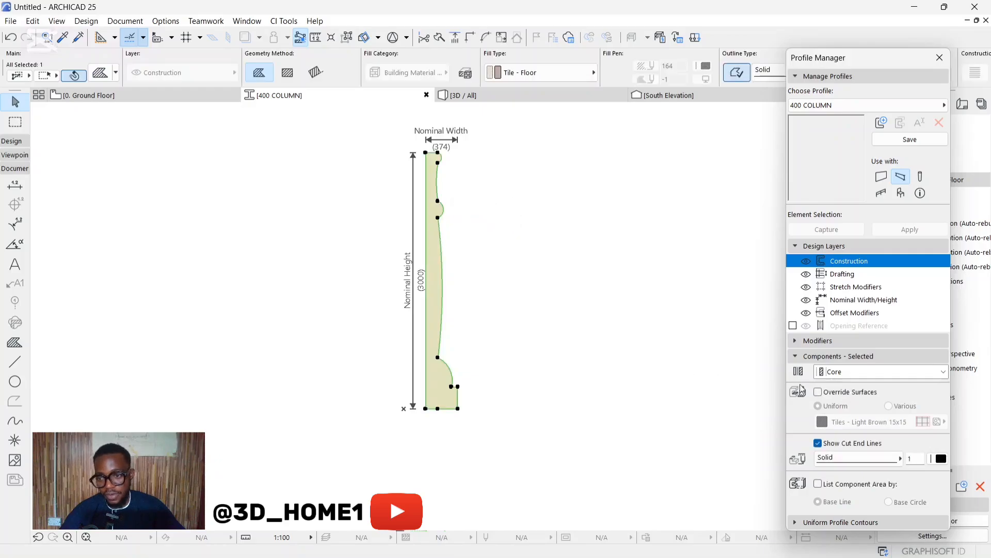
click(819, 393)
click(873, 422)
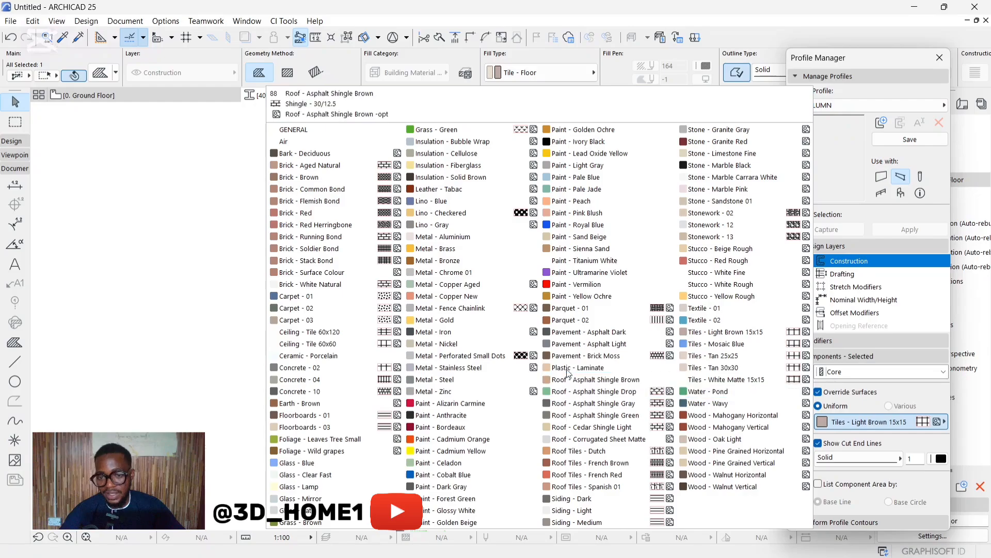
click(470, 510)
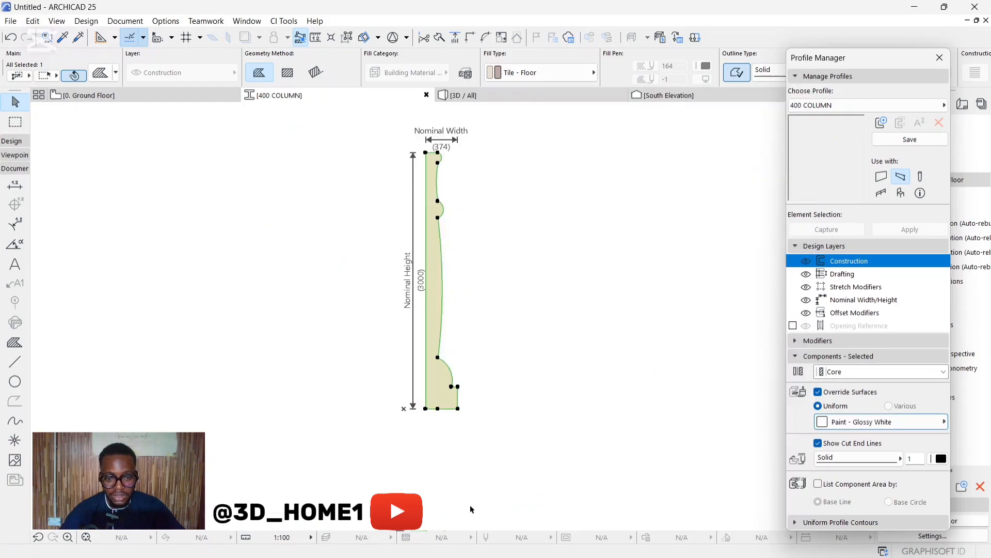
click(577, 336)
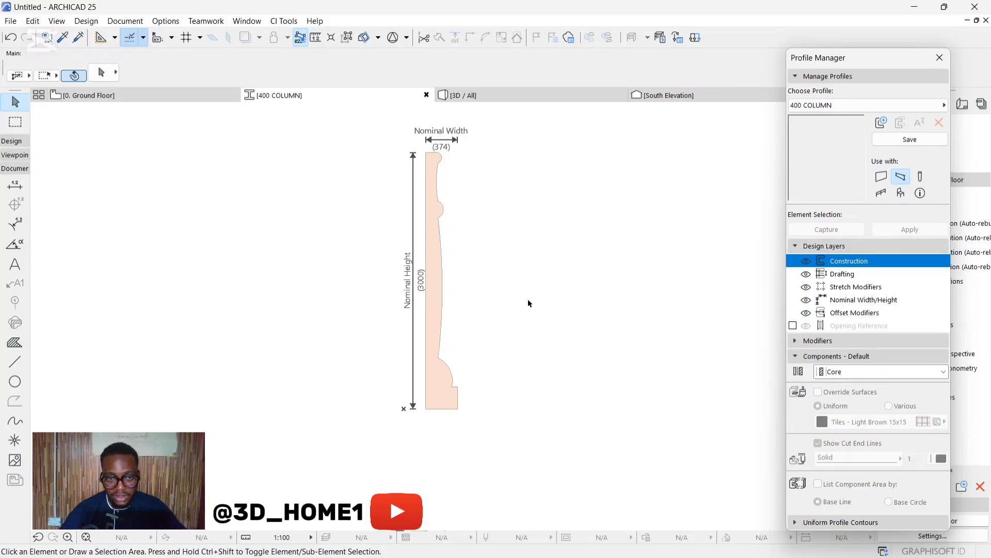
Save the 400 COLUMN profile and close the Profile Manager
scroll(438, 176, up, 2)
scroll(442, 165, down, 2)
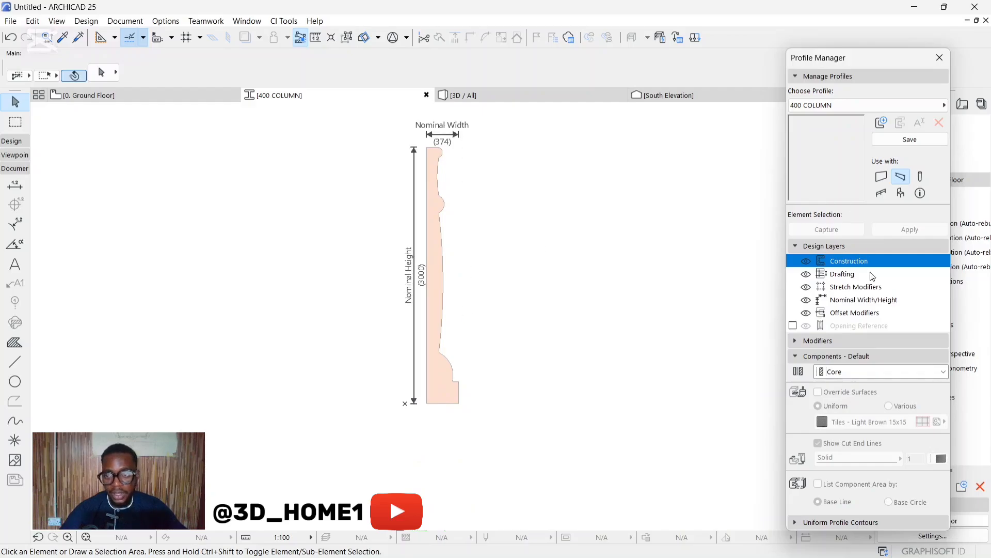
click(910, 142)
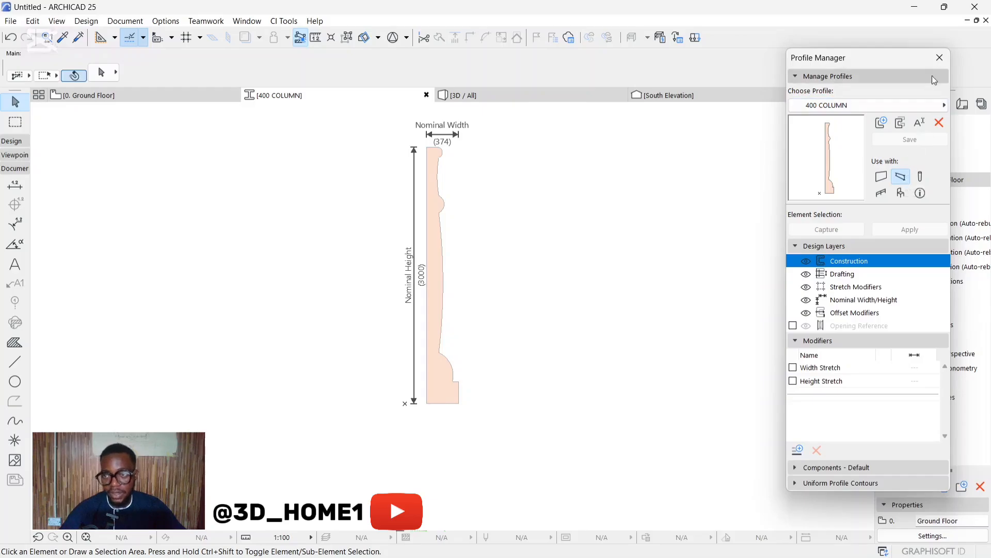
click(940, 57)
scroll(460, 281, down, 3)
scroll(445, 304, up, 3)
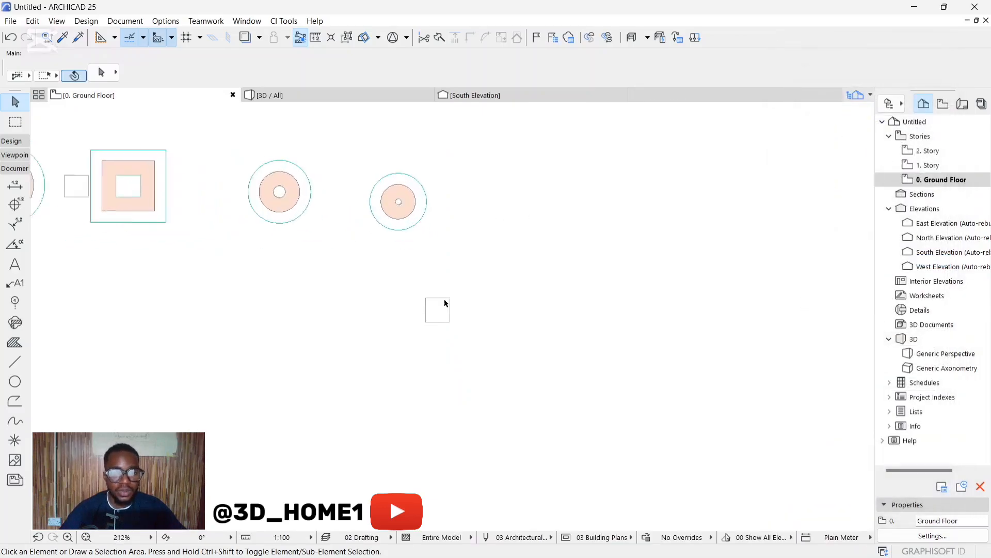
scroll(381, 276, down, 2)
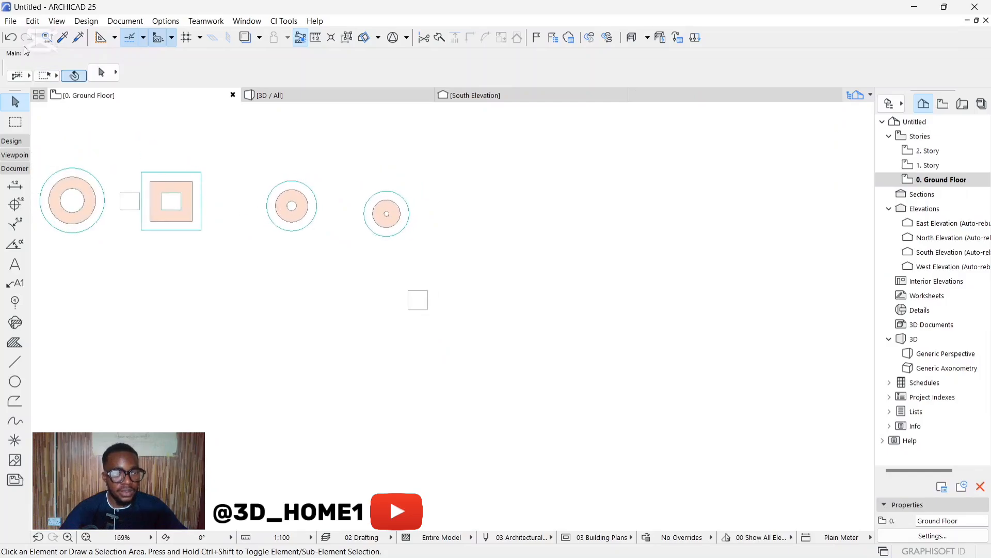
scroll(430, 293, up, 3)
scroll(383, 274, down, 1)
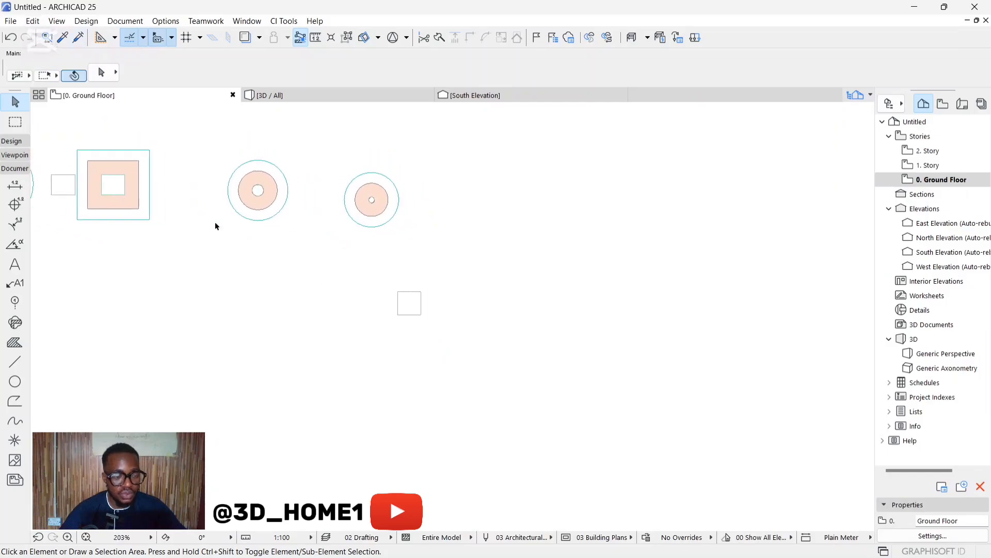
scroll(398, 289, up, 5)
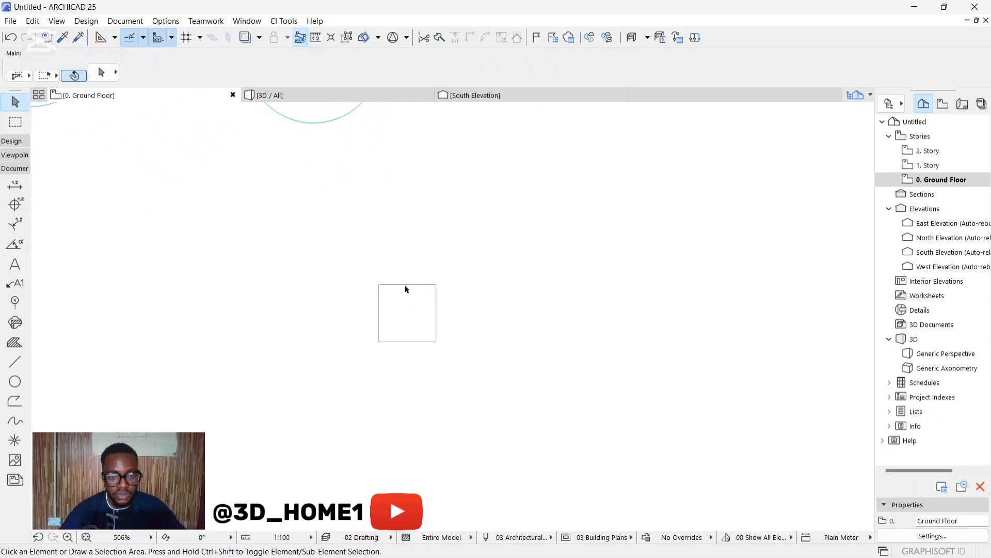
click(404, 284)
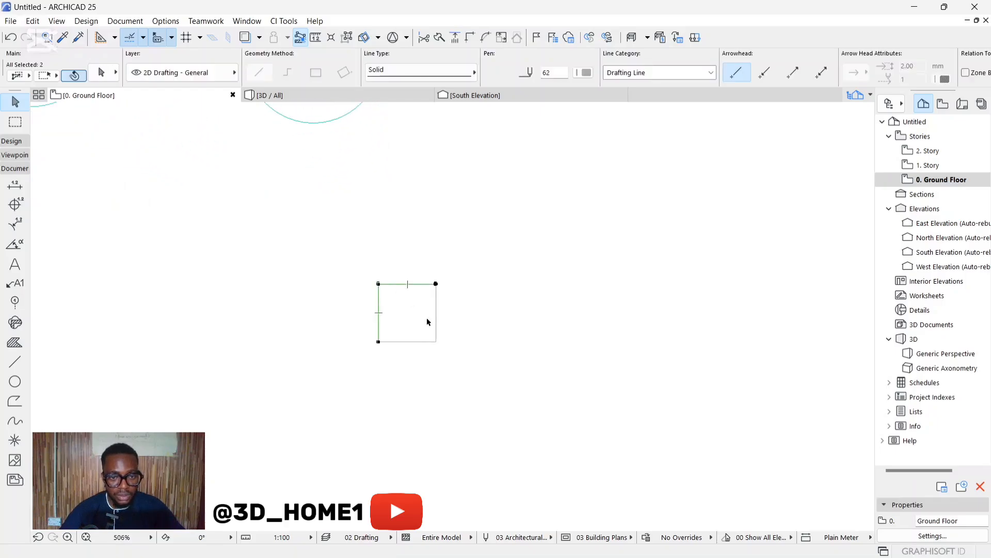
shift+click(423, 342)
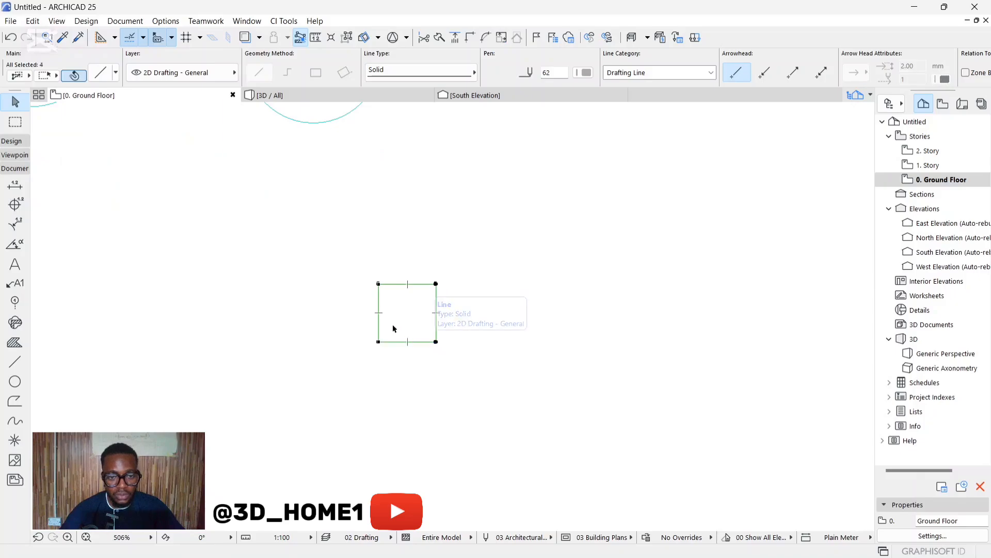
scroll(379, 309, up, 2)
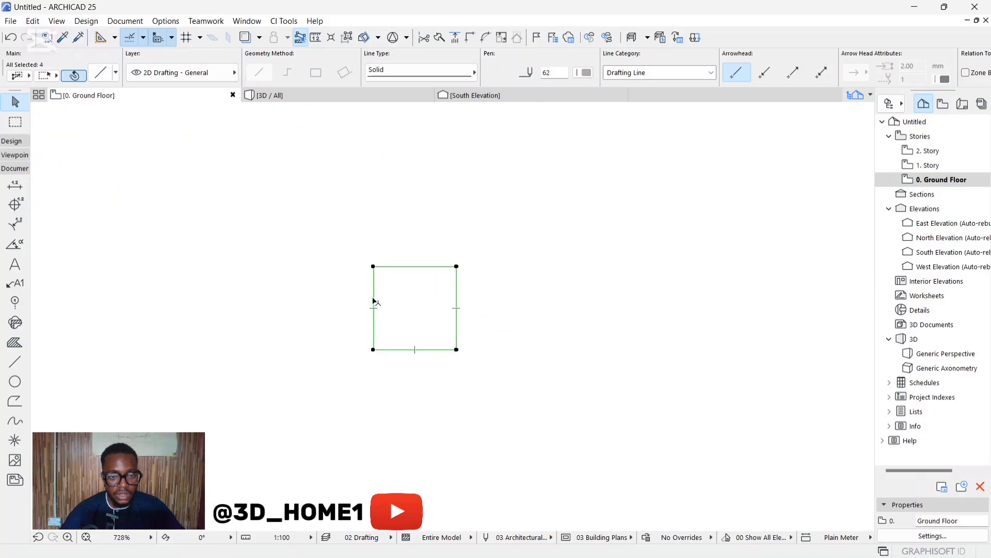
click(373, 300)
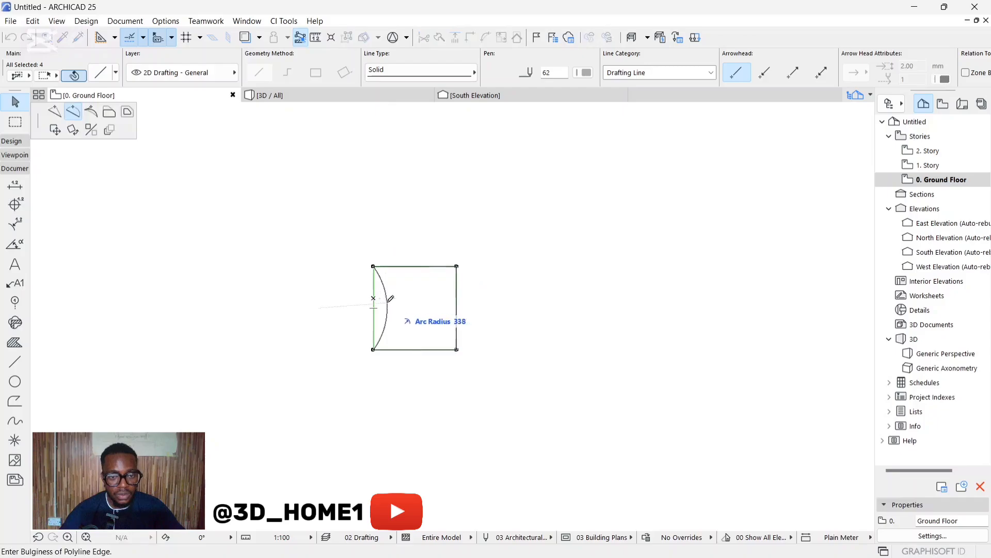
key(Escape)
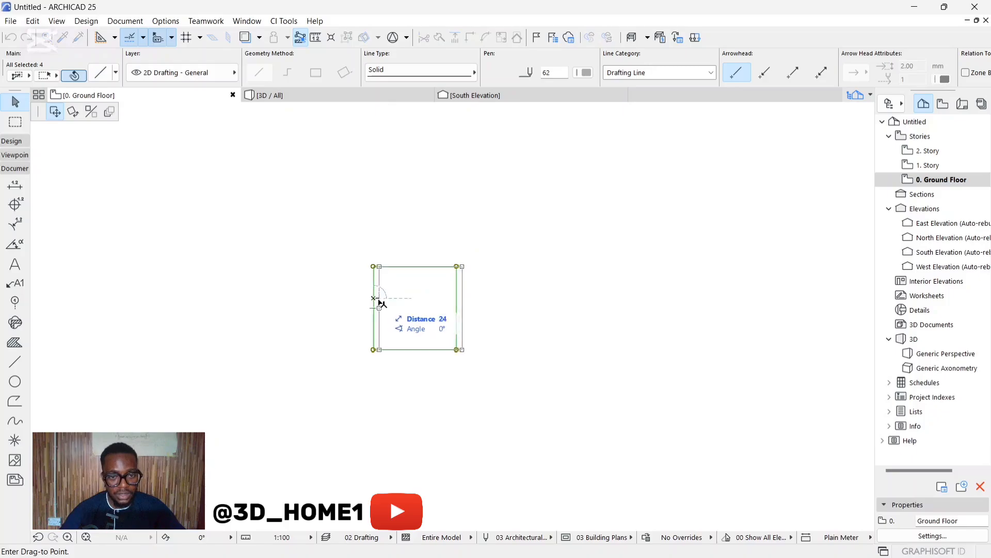
key(Escape)
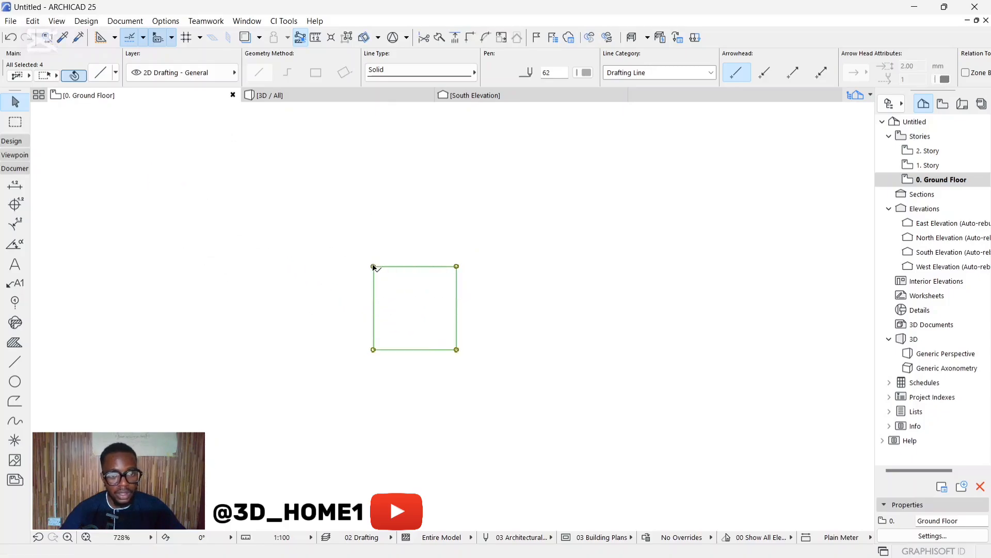
click(373, 267)
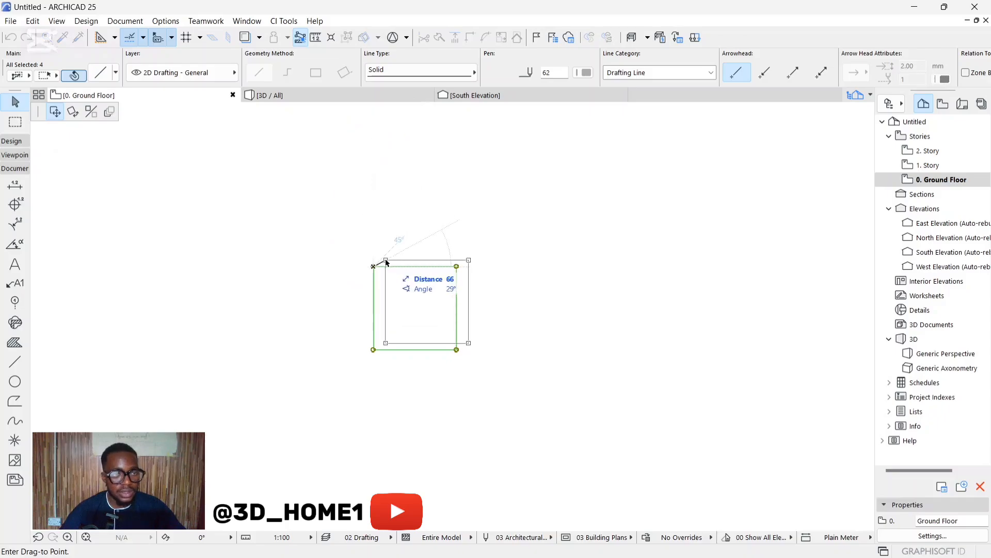
key(Escape)
key(Escape)
click(401, 267)
click(402, 267)
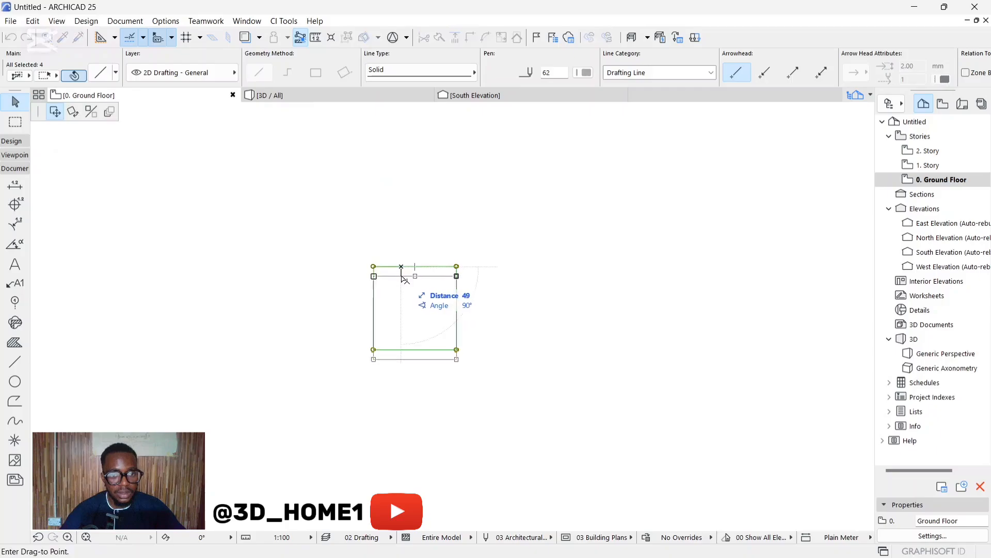
key(Escape)
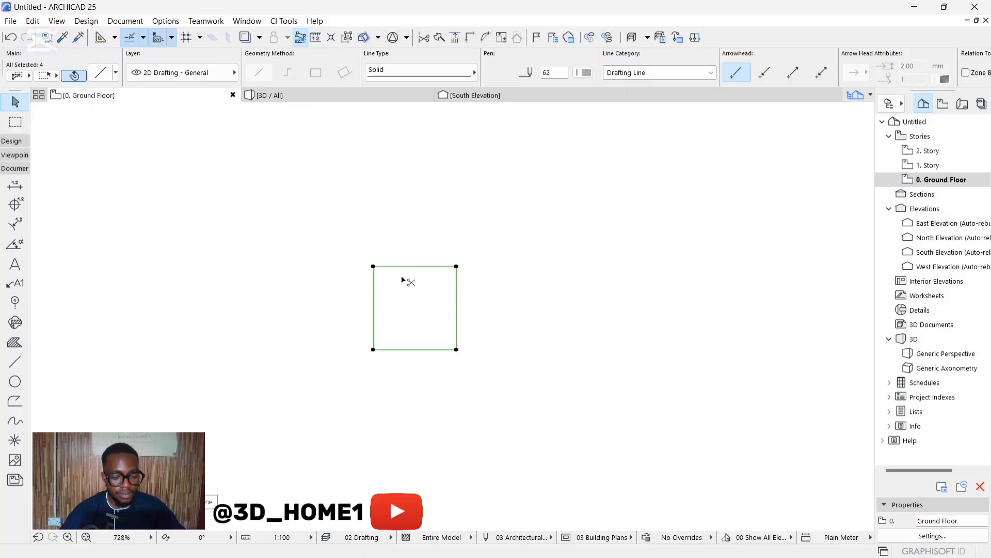
key(Escape)
Try to move the square's top line down inside the square by about 150
click(401, 266)
click(403, 267)
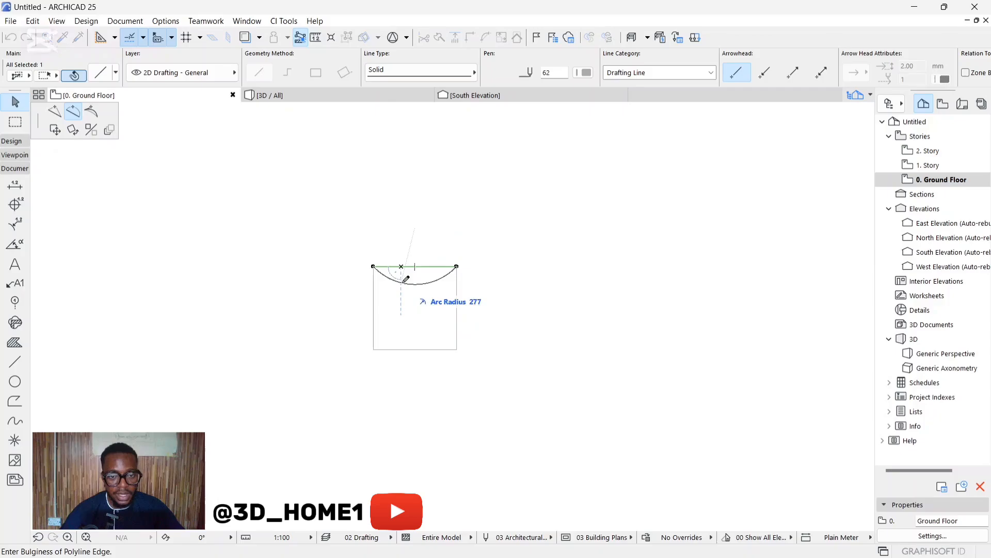
click(55, 129)
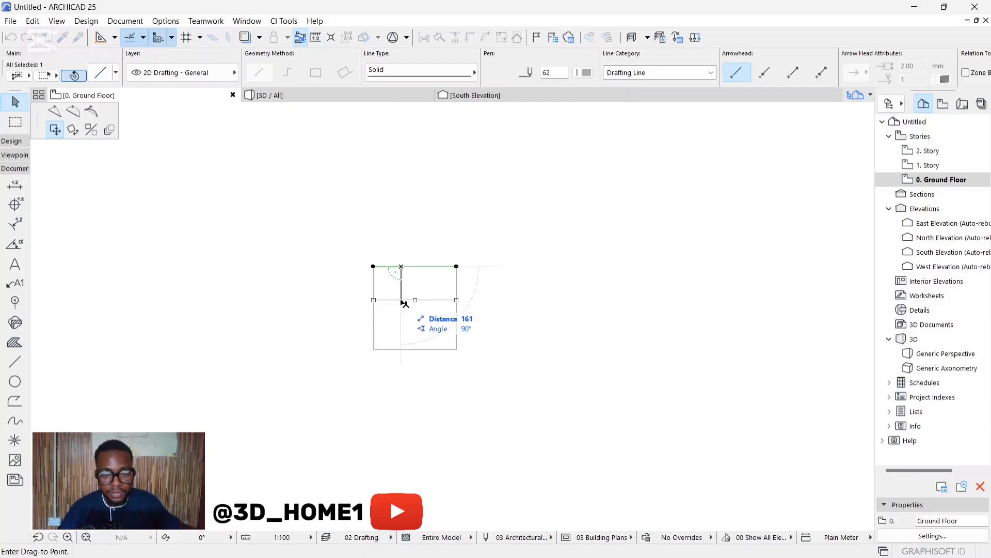
scroll(404, 303, up, 1)
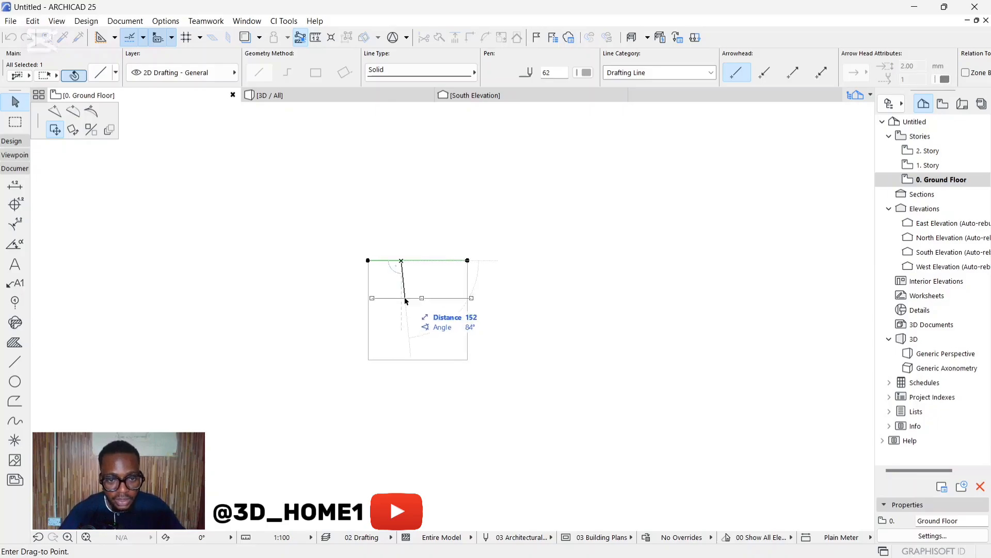
click(404, 303)
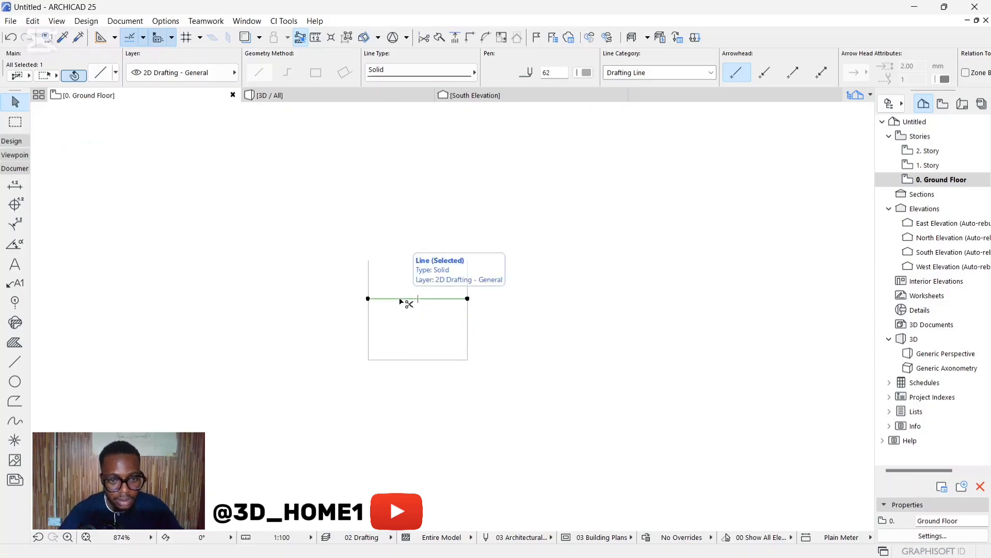
click(369, 320)
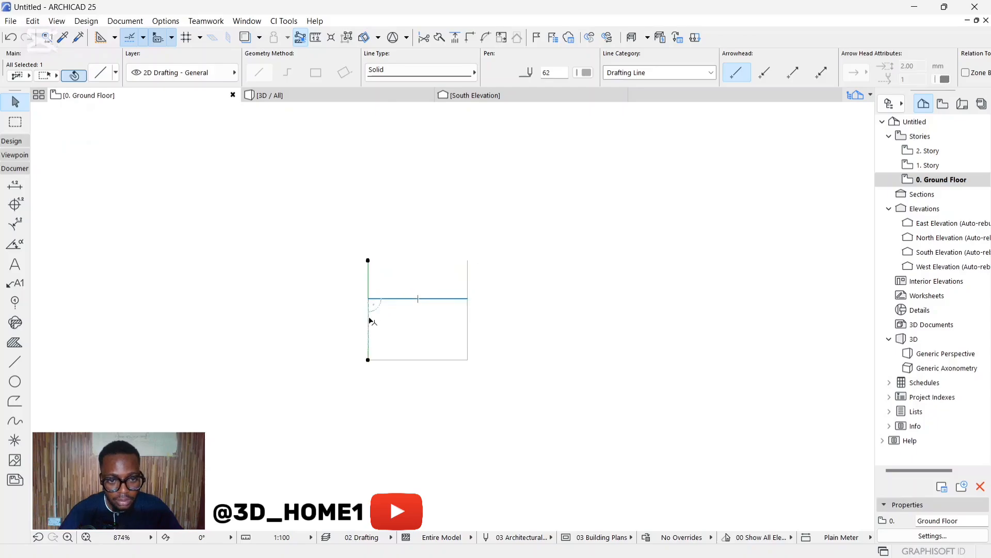
click(369, 320)
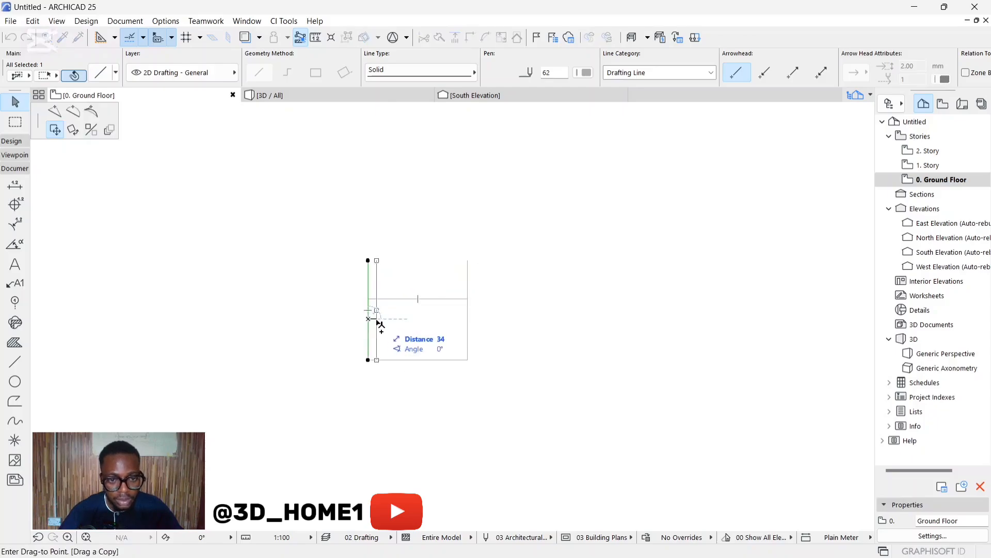
key(Escape)
Try to copy the square's top line downward by eye into the middle of the square
click(402, 261)
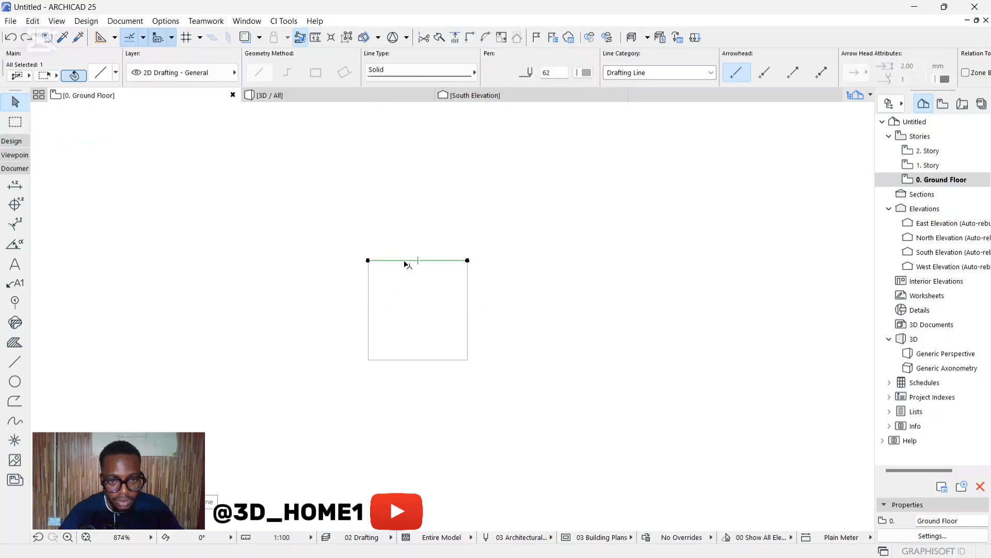
click(405, 262)
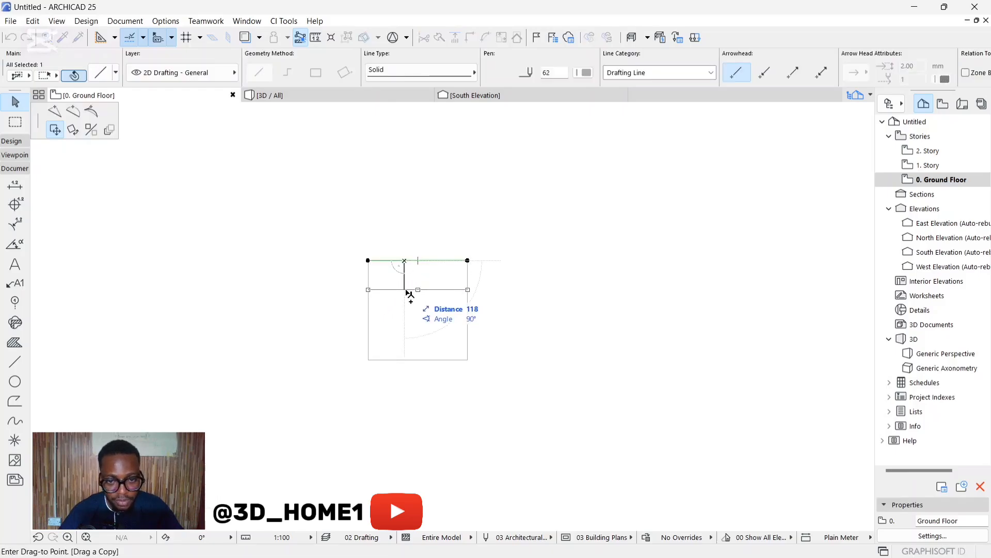
scroll(408, 294, up, 1)
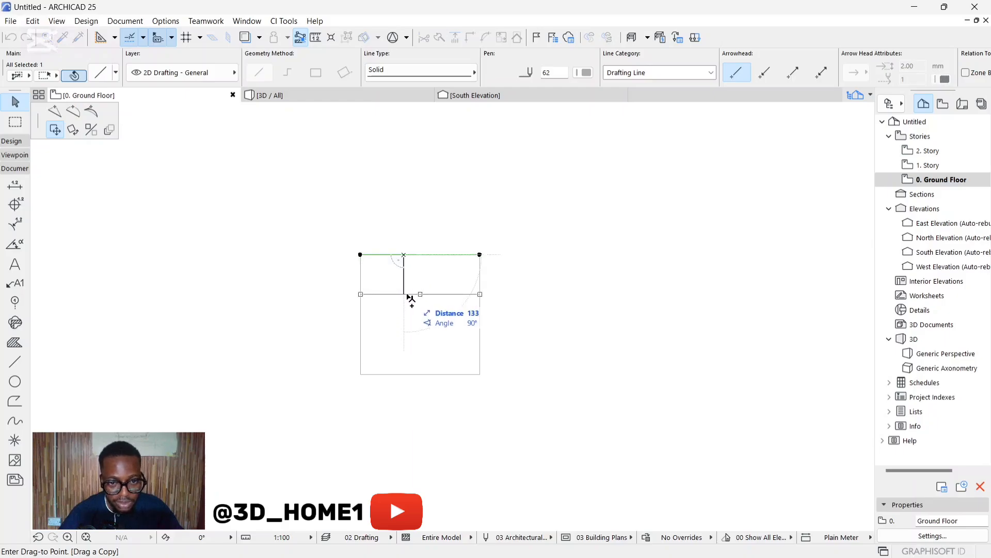
click(409, 299)
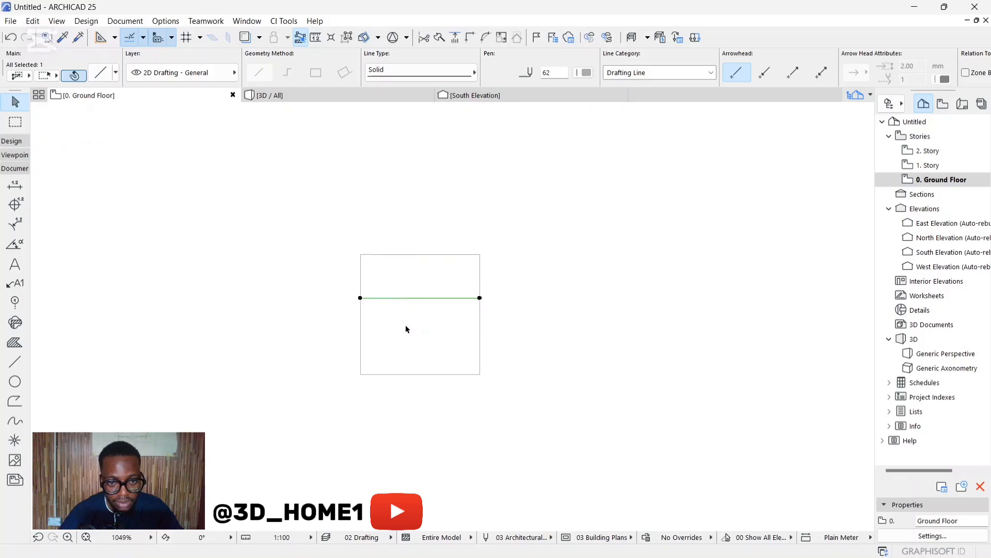
click(406, 374)
key(ctrl+z)
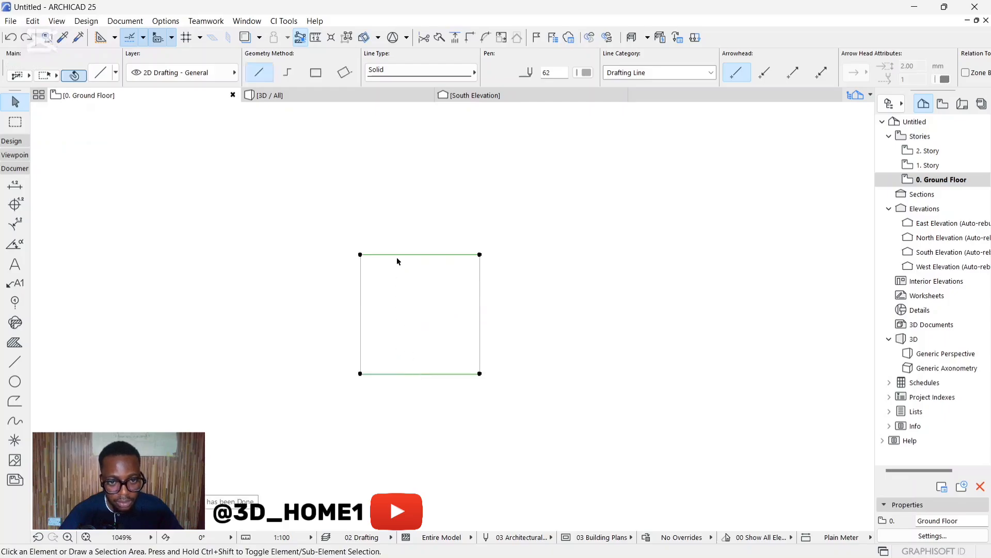
Try to offset copies of the square's top and bottom lines inward, placing the top one 190 down
click(401, 256)
click(401, 254)
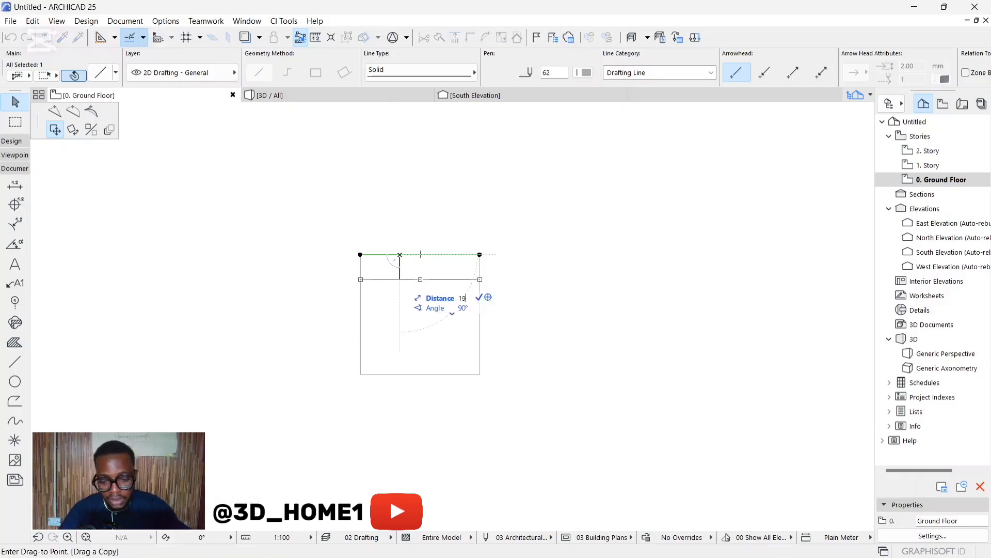
click(401, 311)
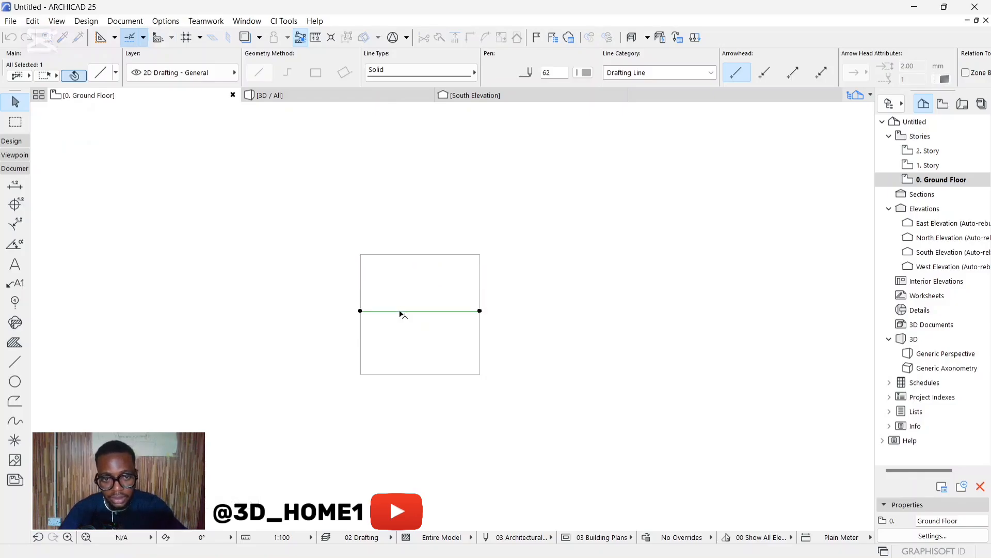
click(410, 374)
click(410, 374)
key(ctrl)
text(1)
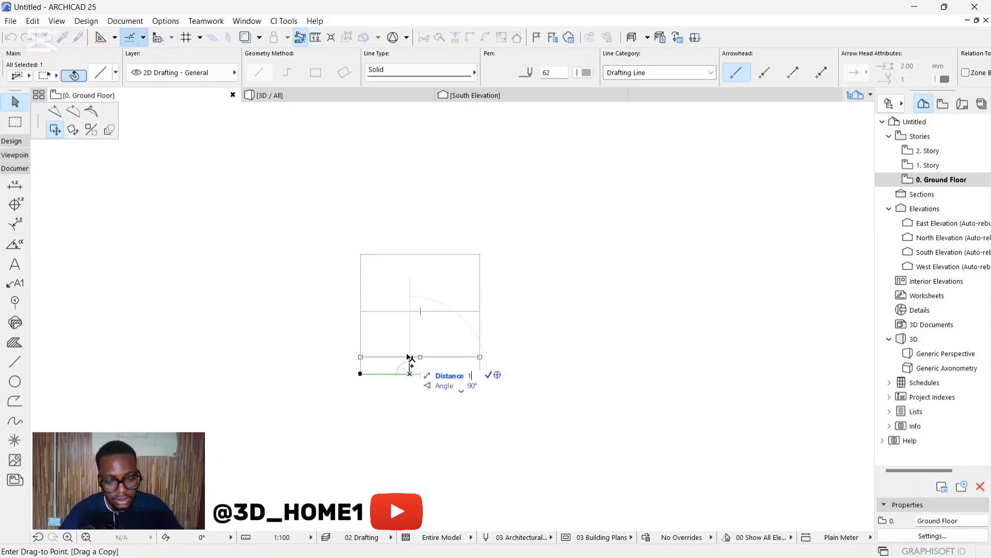
key(Escape)
key(ctrl)
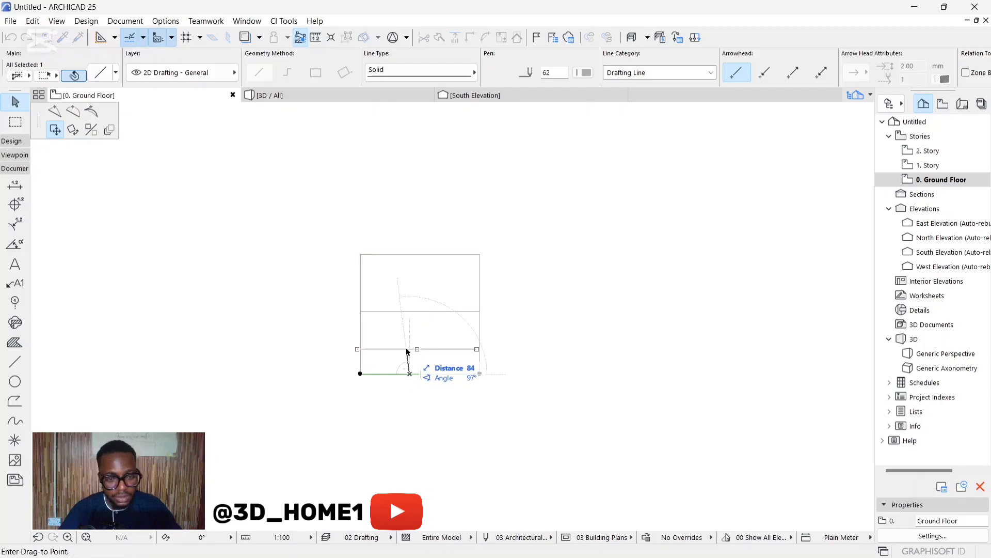
key(Escape)
key(ctrl+c)
key(ctrl+z)
click(408, 255)
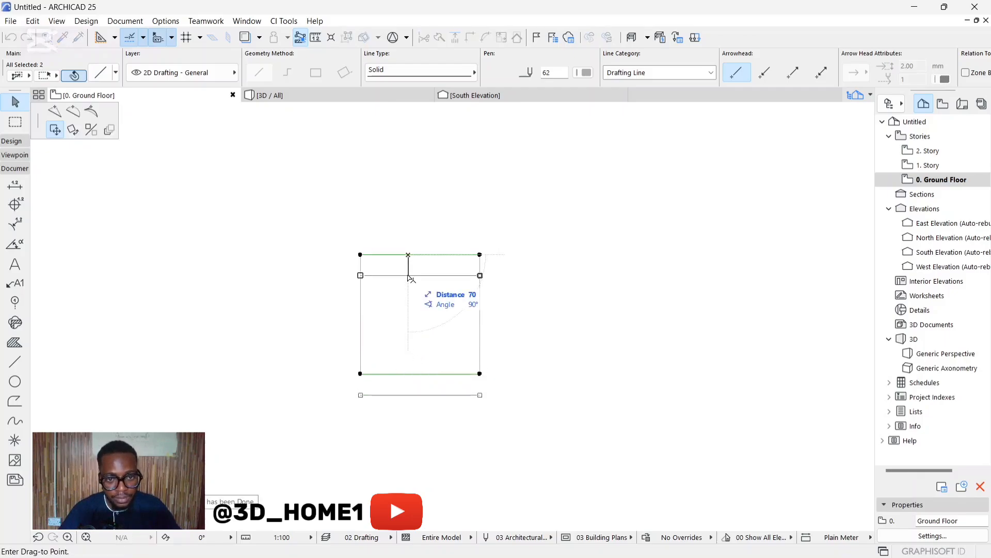
key(Escape)
key(Escape)
Copy the square's top line 150 downward inside the square
click(411, 255)
click(412, 255)
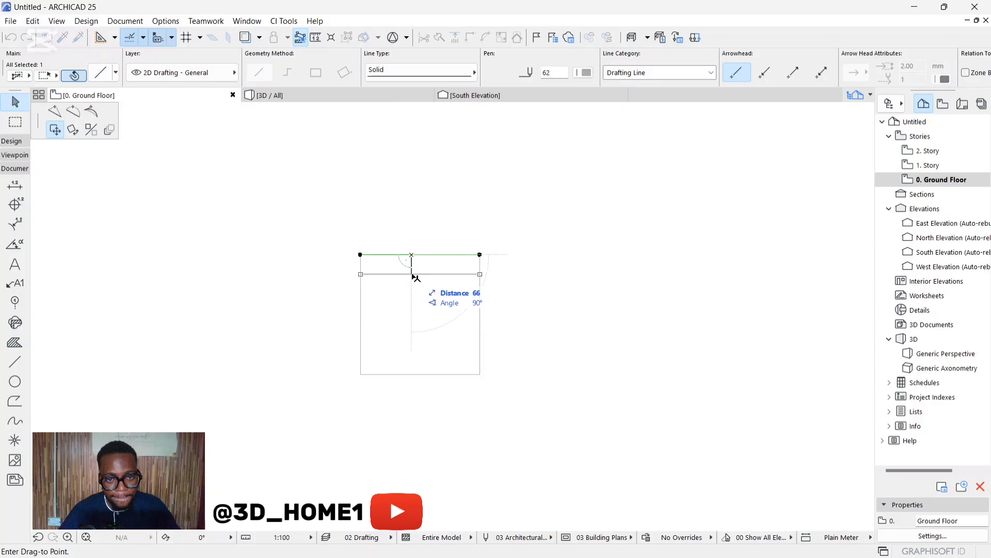
key(ctrl)
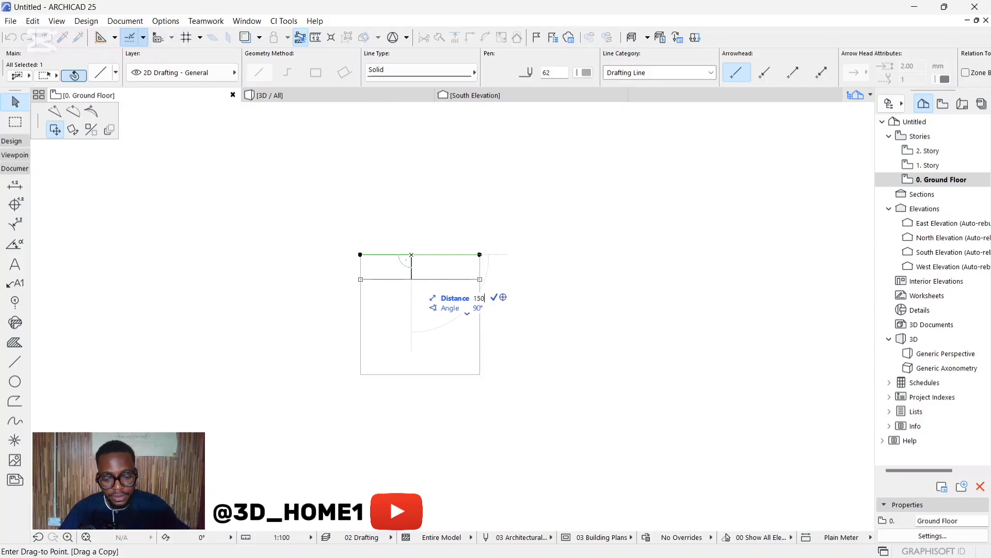
click(412, 299)
Copy the square's bottom line 150 upward inside the square
click(398, 374)
click(397, 373)
key(ctrl)
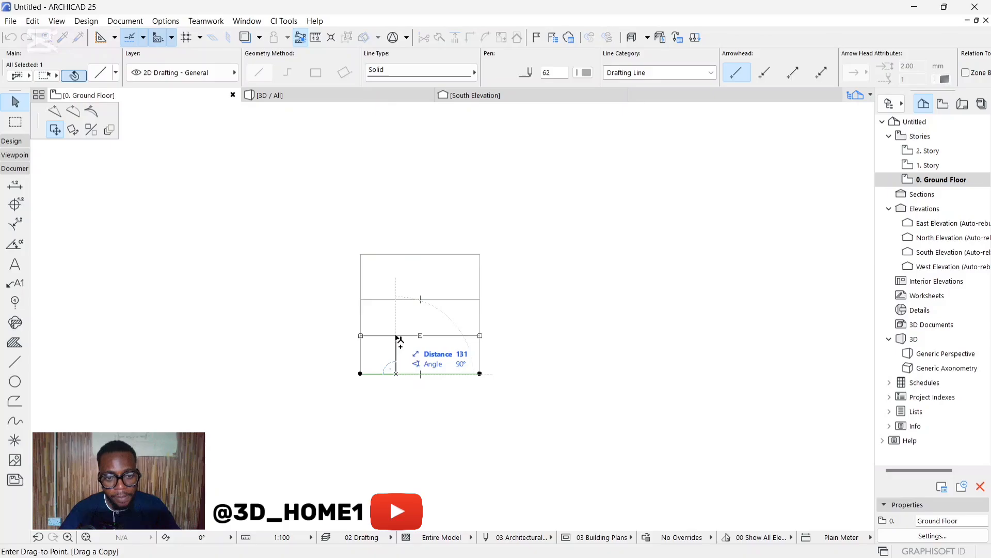
text(150)
key(Return)
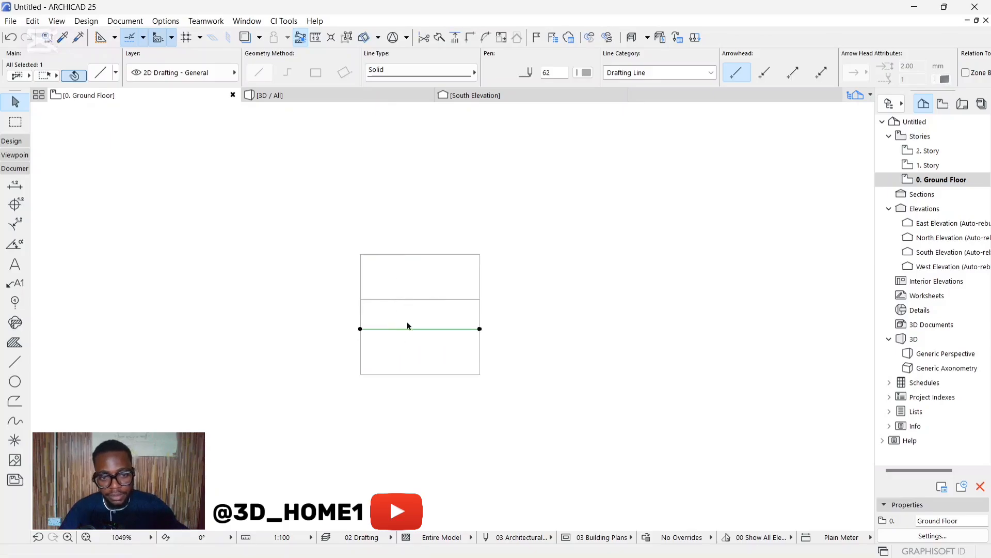
Copy the square's right side line 150 inward, toward the left side
click(480, 316)
click(480, 316)
key(ctrl)
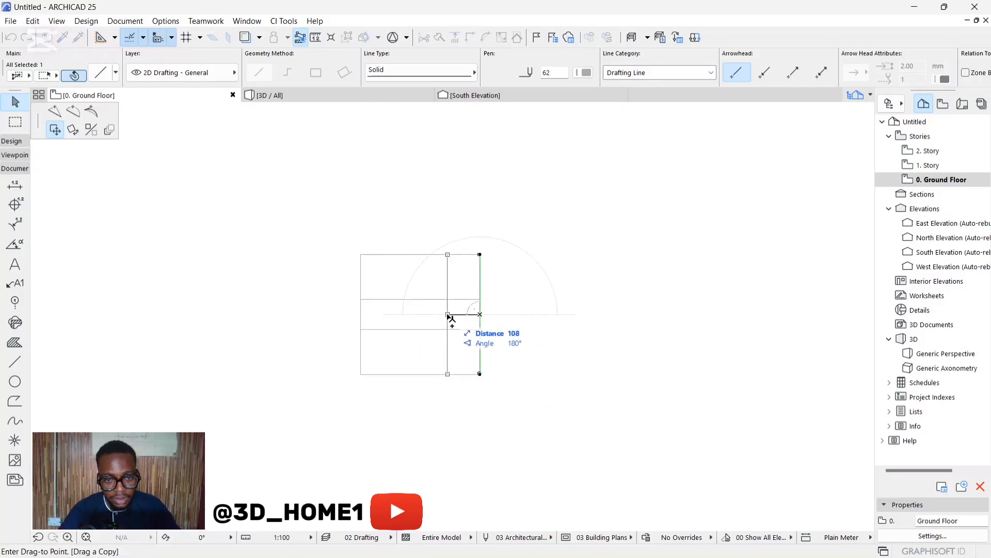
text(15)
key(Return)
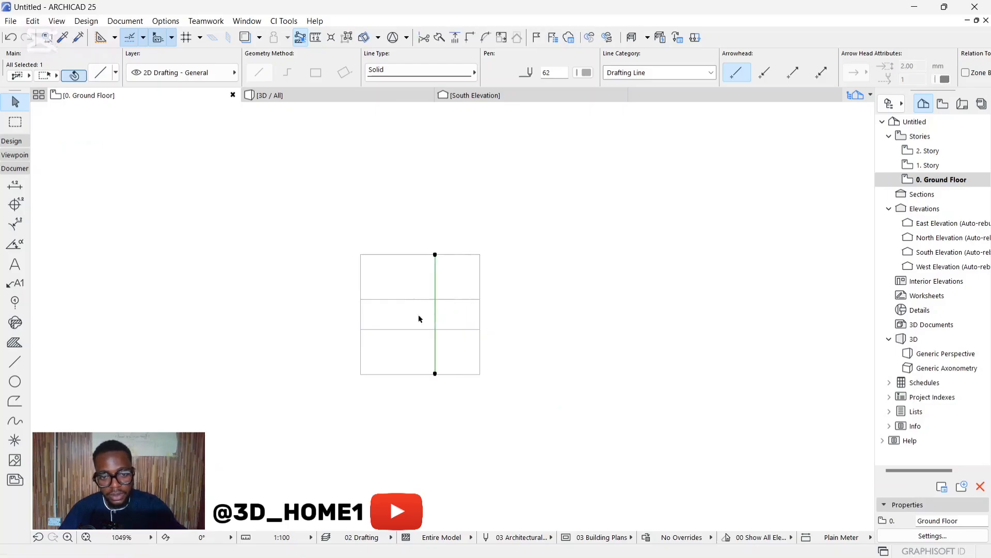
Copy the square's left side line 150 inward, toward the right side
click(360, 315)
click(361, 314)
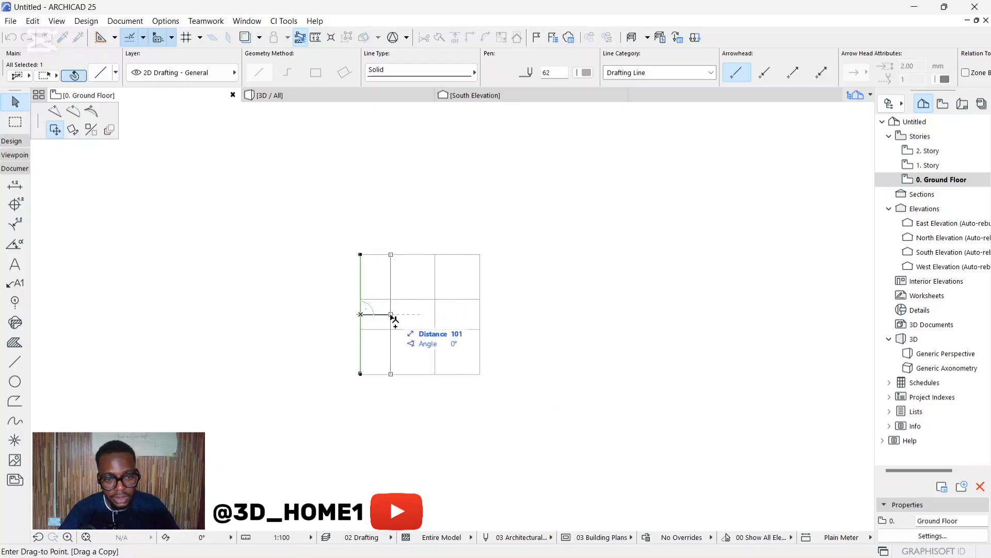
text(1)
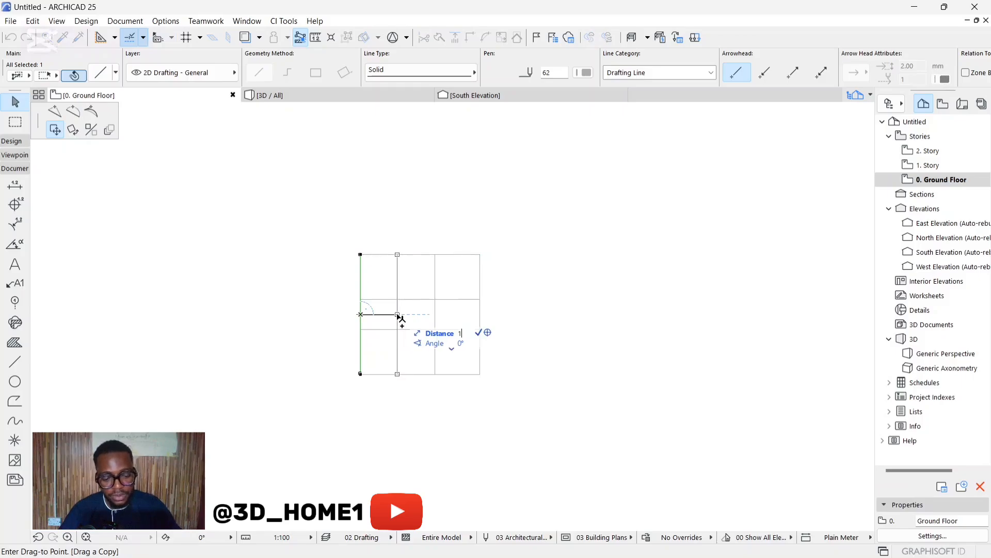
text(50)
key(Return)
key(Escape)
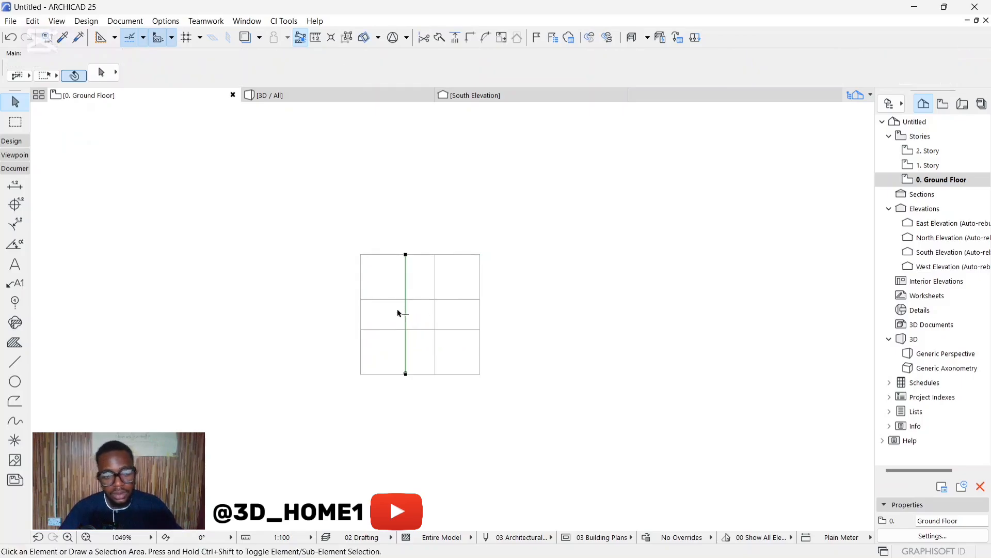
Trim the offset guide lines outside their intersections so only the small central square remains inside the outer one
ctrl+click(390, 298)
ctrl+click(391, 329)
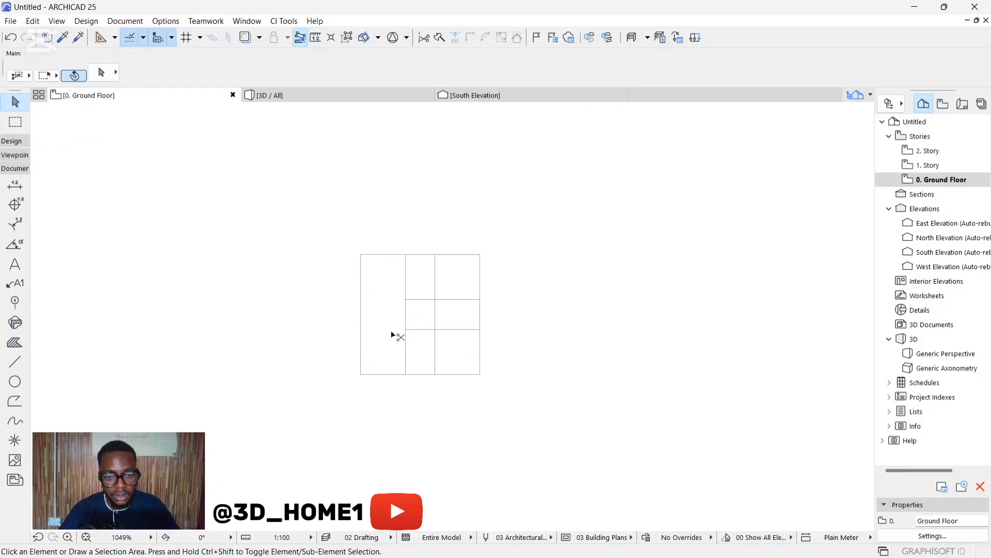
ctrl+click(434, 284)
ctrl+click(446, 300)
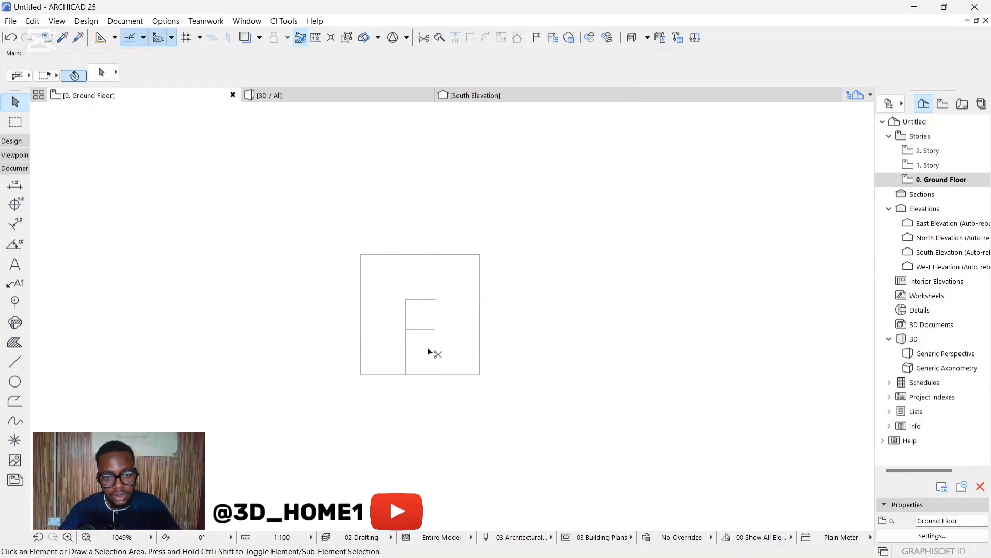
ctrl+click(405, 344)
Delete the four lines of the outer 400 by 400 square, keeping the small central square
drag(519, 270, 453, 231)
key(Delete)
drag(456, 368, 317, 385)
key(Delete)
key(Delete)
scroll(372, 325, up, 2)
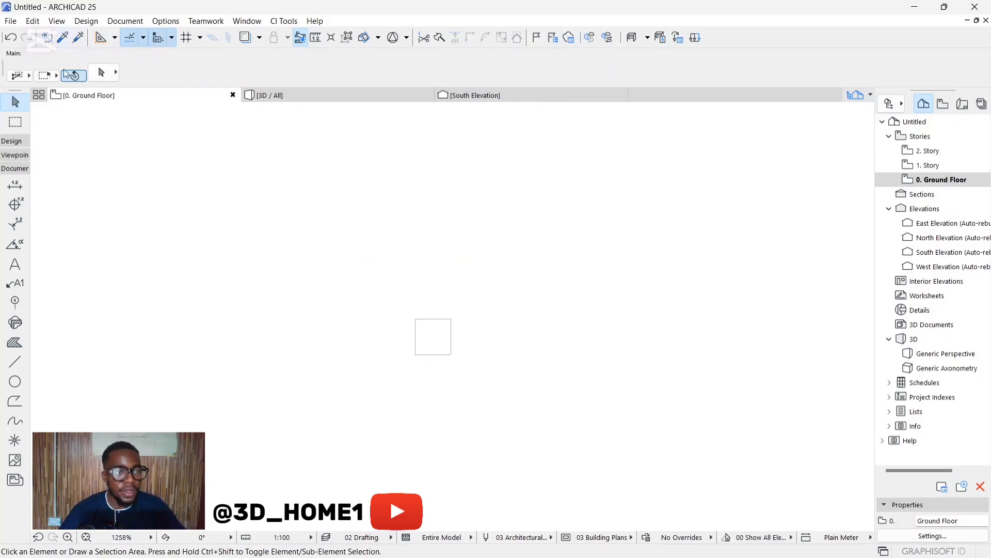
Configure the Beam tool's default segment structure as a complex profile using 400 COLUMN
click(12, 141)
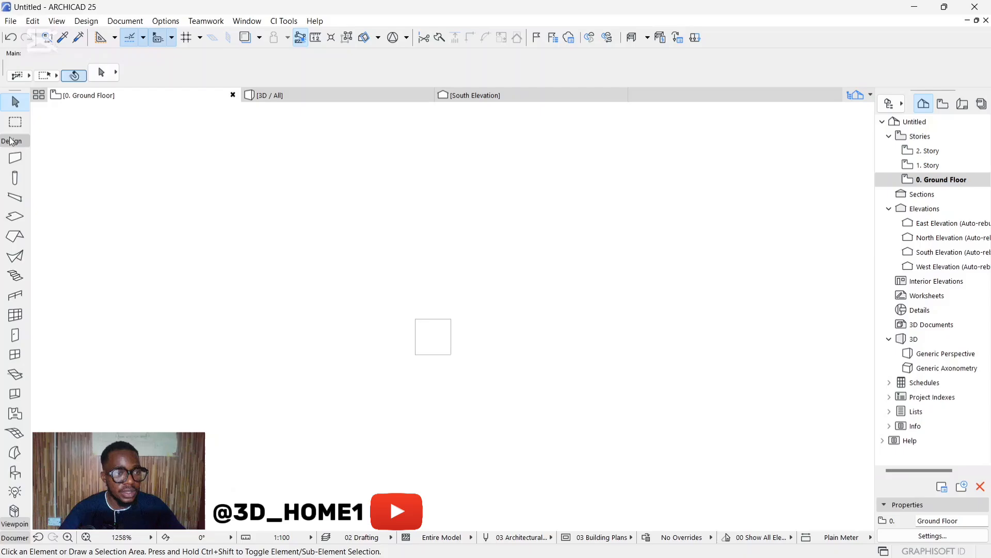
click(15, 197)
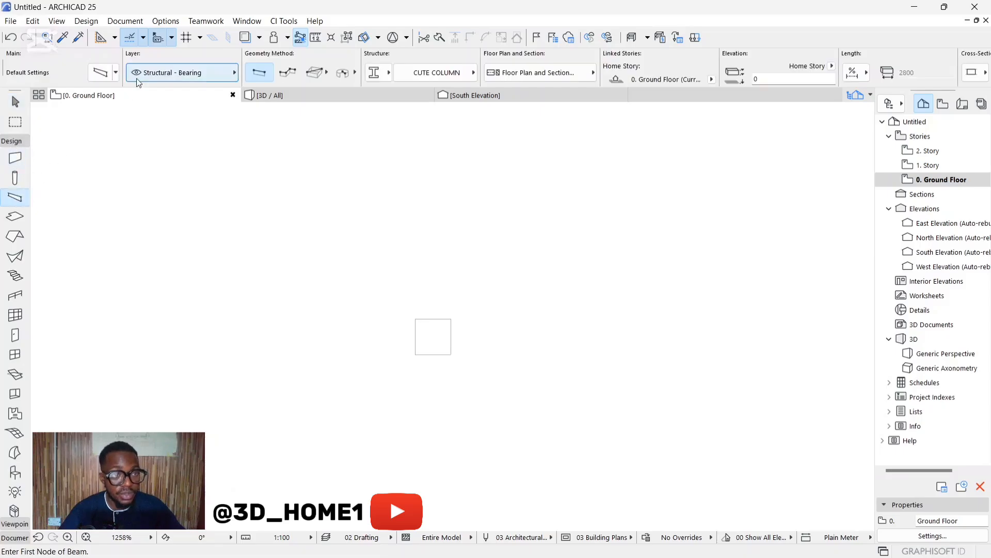
click(103, 74)
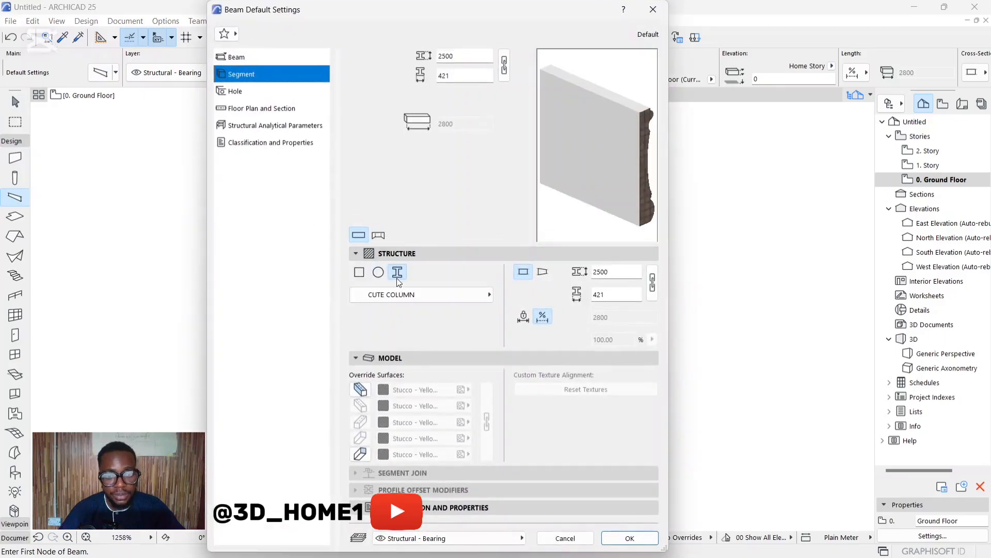
click(360, 272)
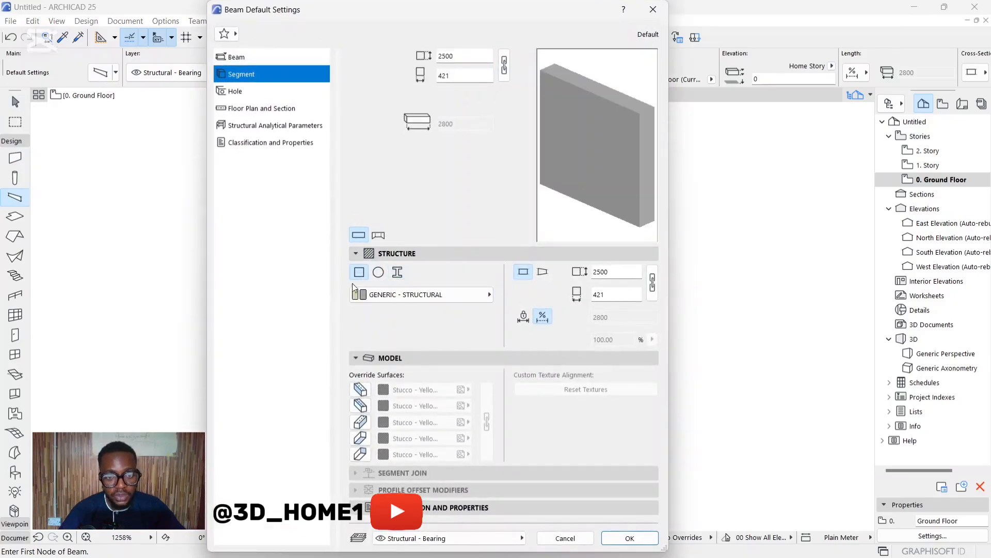
click(236, 57)
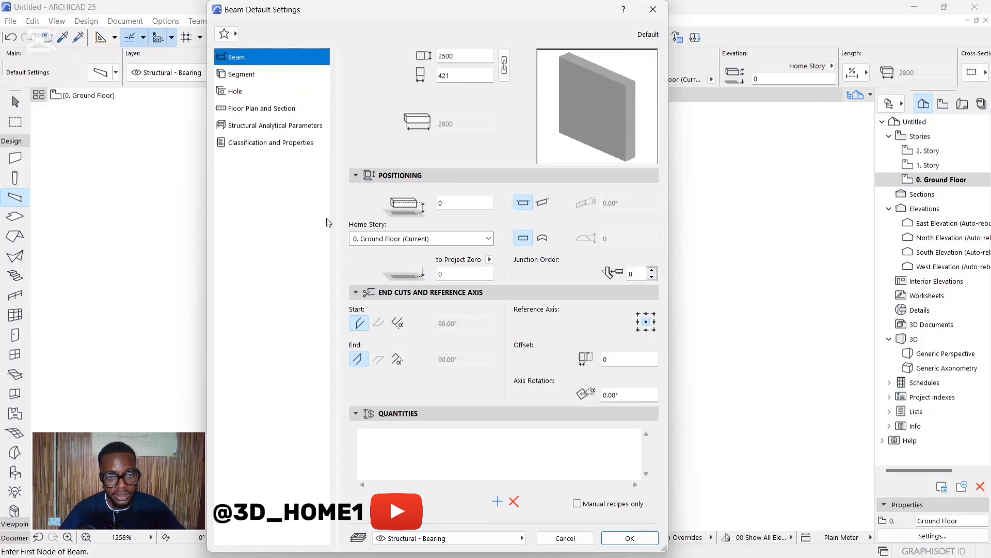
click(242, 75)
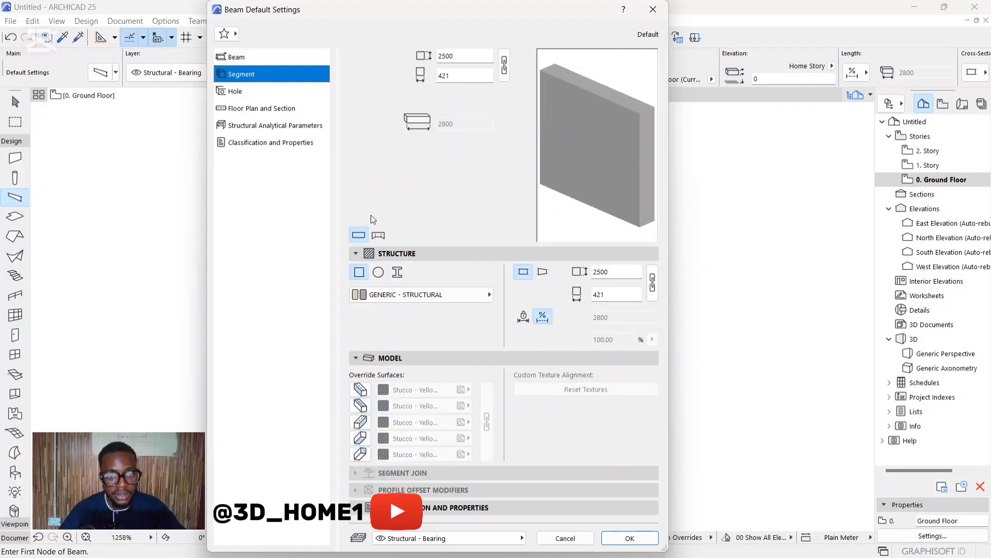
click(398, 273)
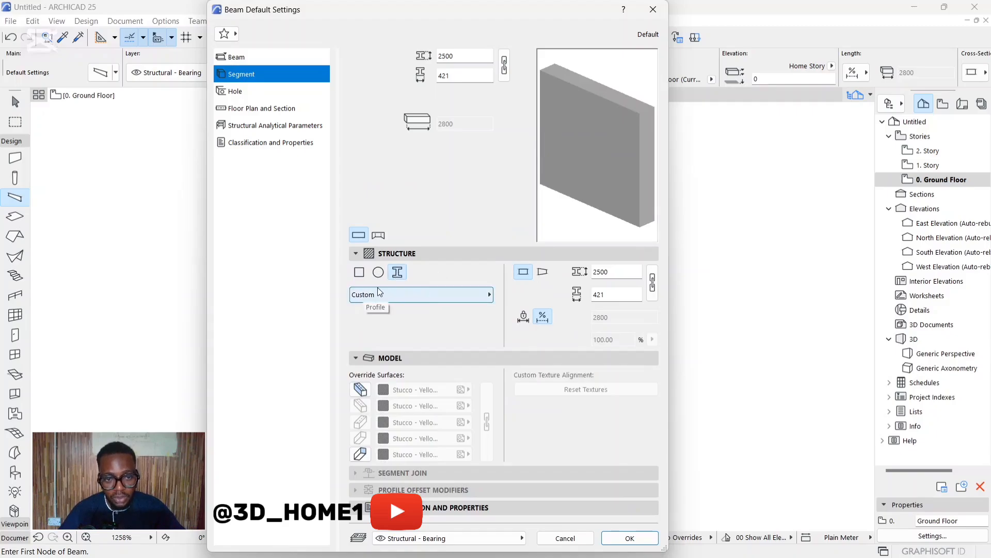
click(488, 295)
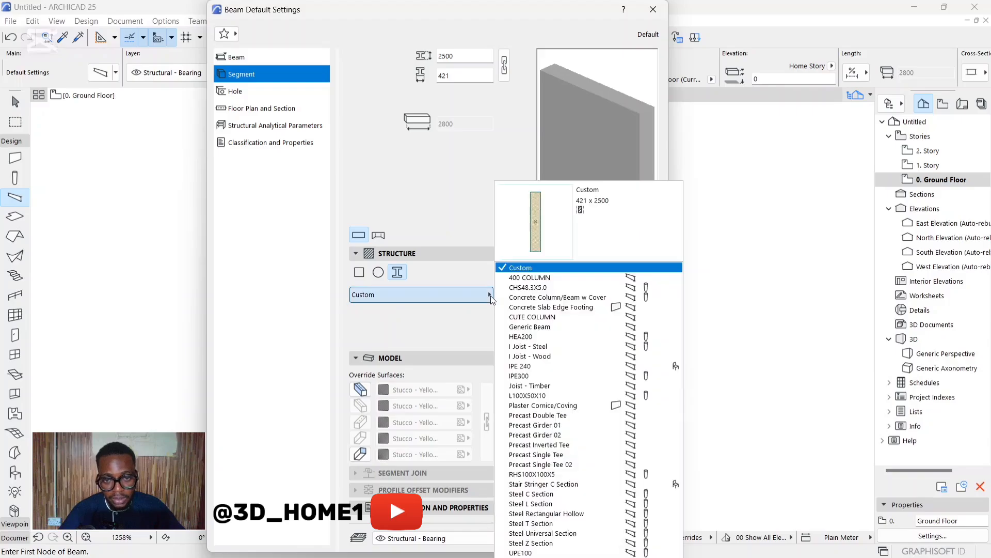
click(520, 279)
click(631, 541)
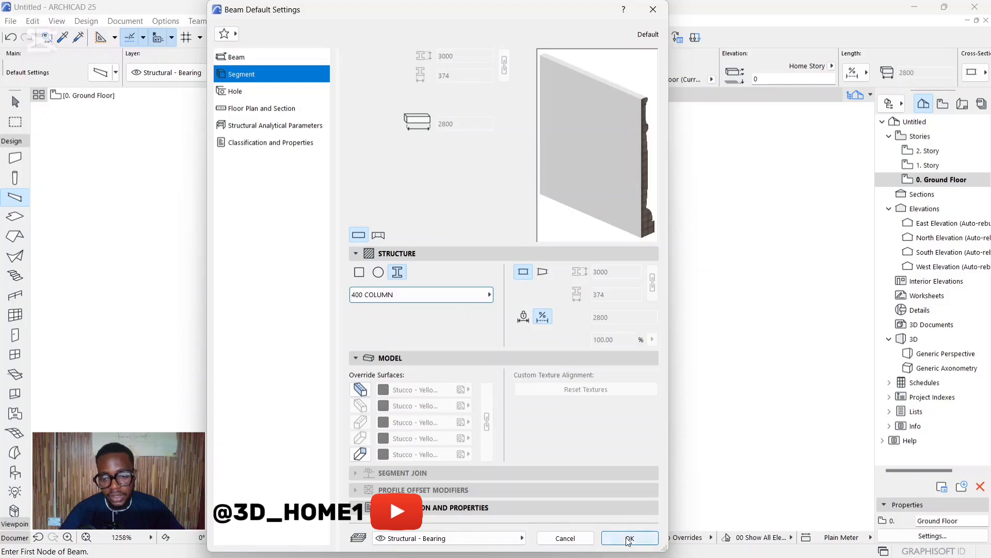
Draw a circle from the small square's centre out to the midpoint of its bottom edge
scroll(429, 329, up, 5)
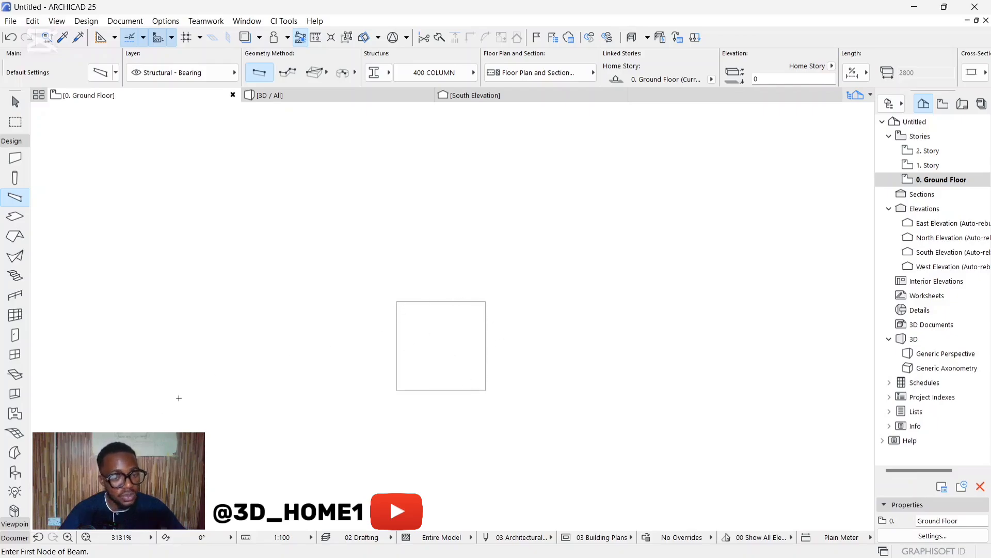
click(15, 537)
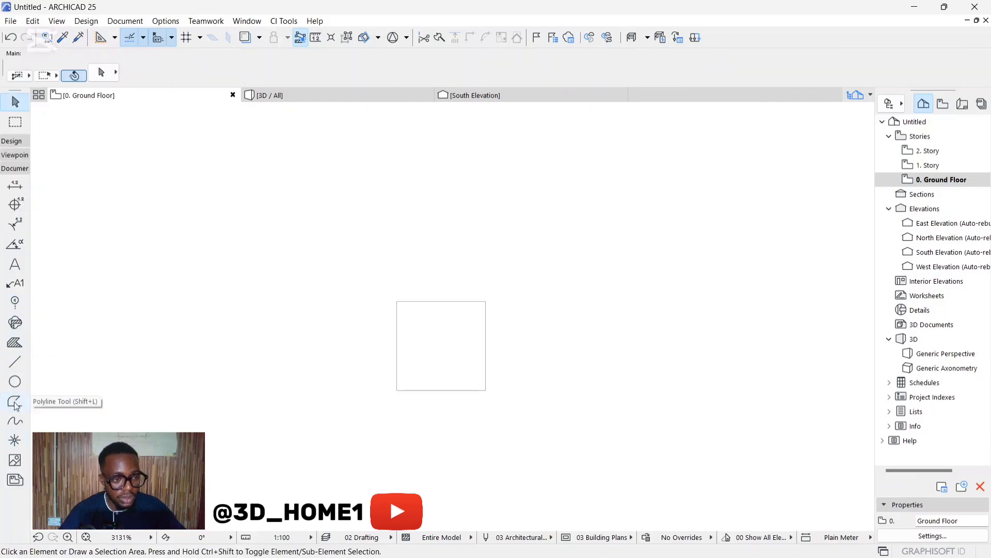
click(14, 382)
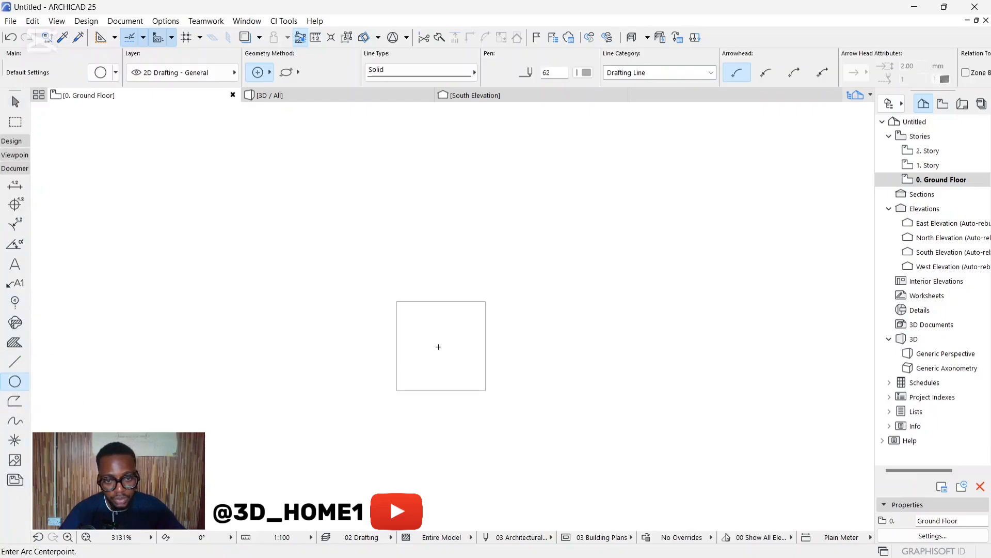
click(440, 345)
click(441, 390)
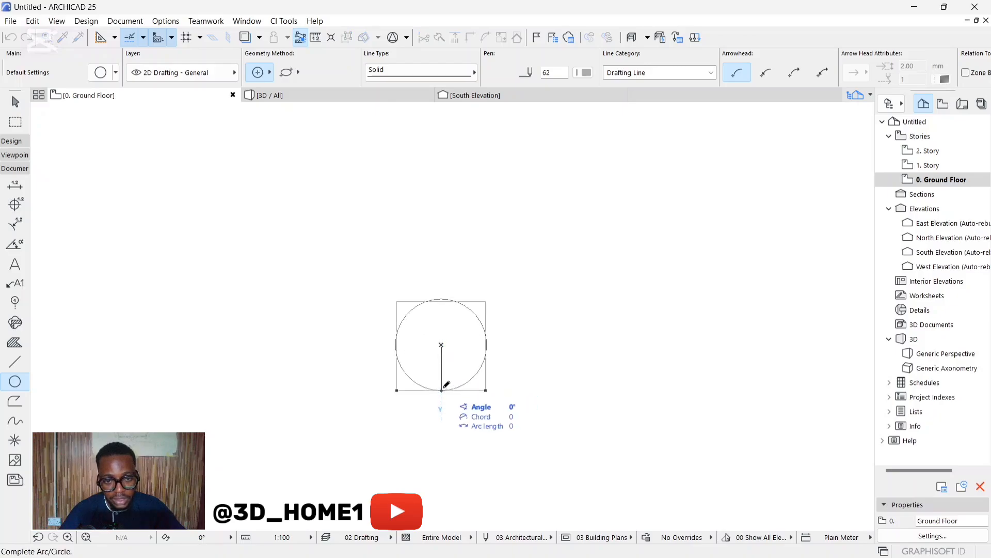
key(Escape)
click(439, 345)
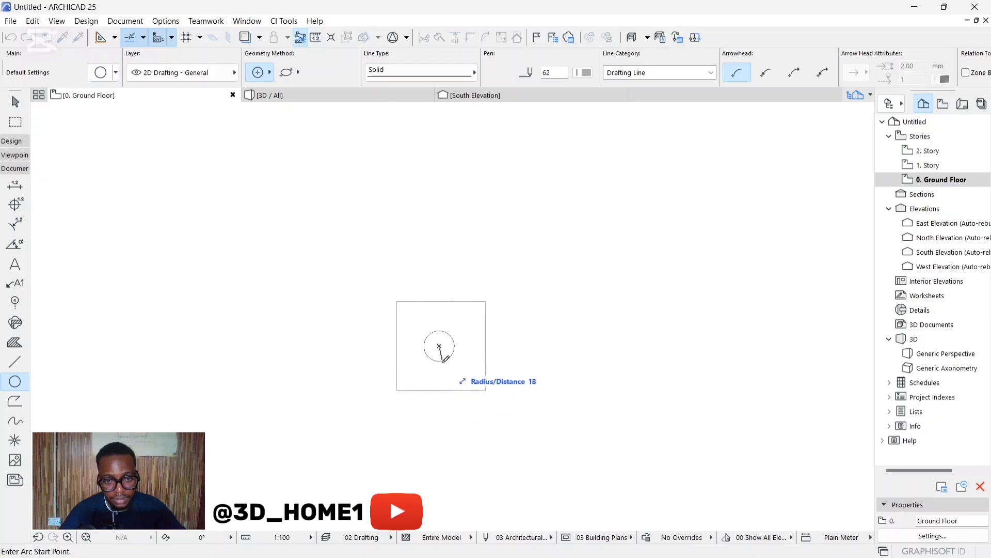
click(442, 390)
click(441, 390)
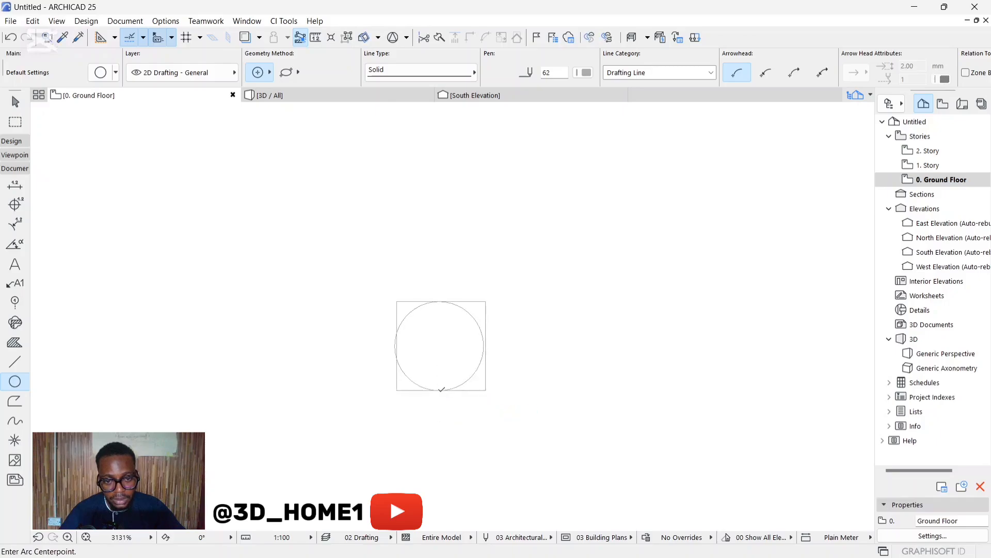
Move the circle horizontally about 215 mm to the left, out of the square
key(Escape)
click(478, 325)
click(439, 345)
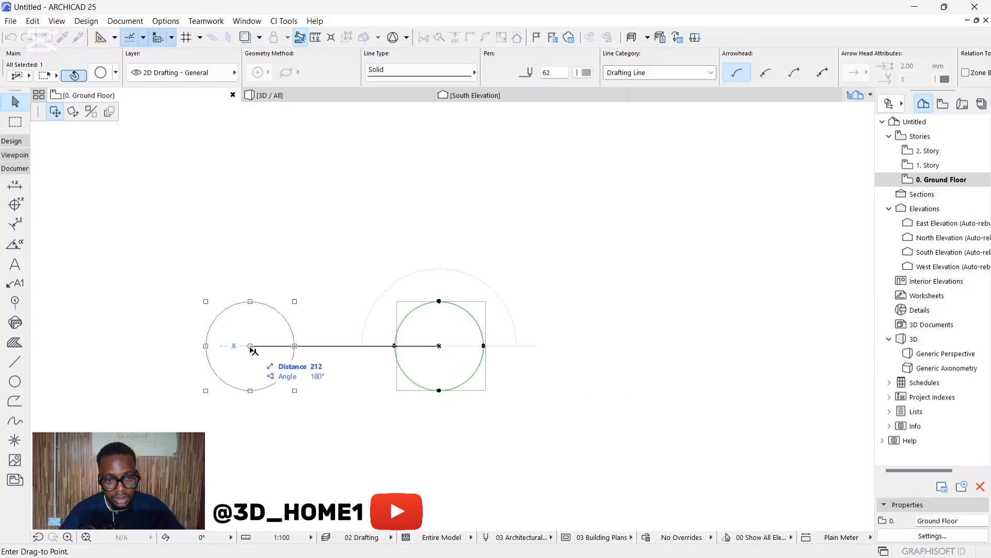
click(247, 346)
key(Escape)
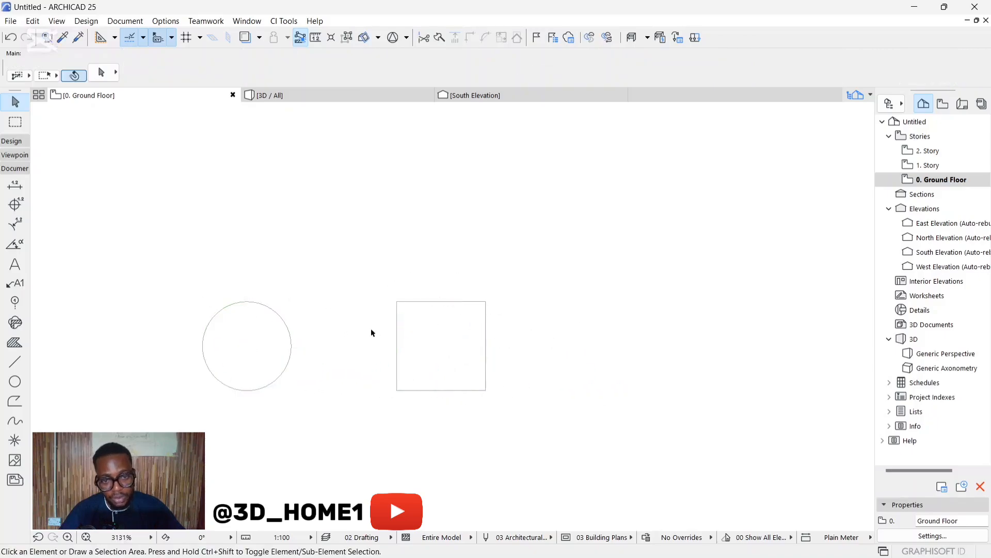
Draw a closed triangle of three lines to the right of the square, with its first side about 106 mm long
click(14, 362)
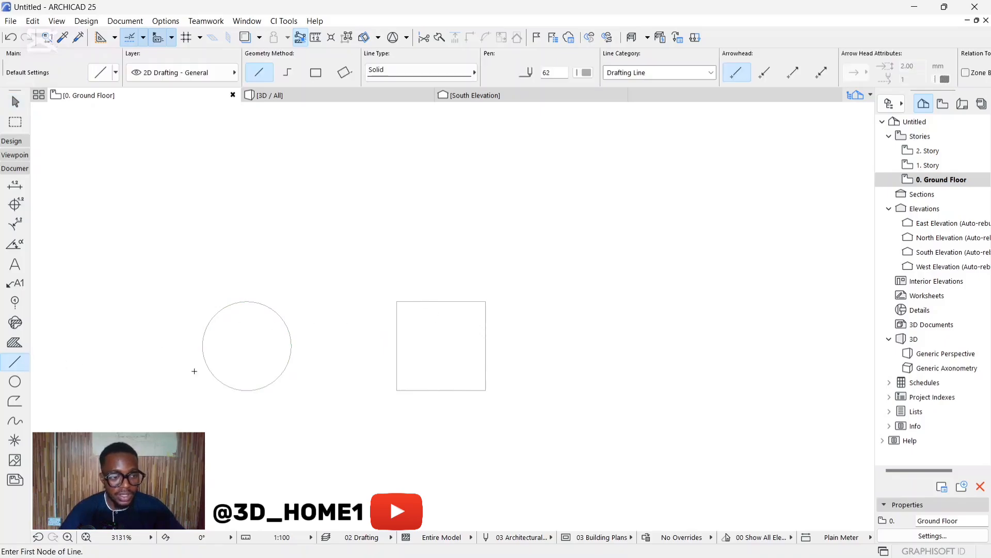
click(670, 300)
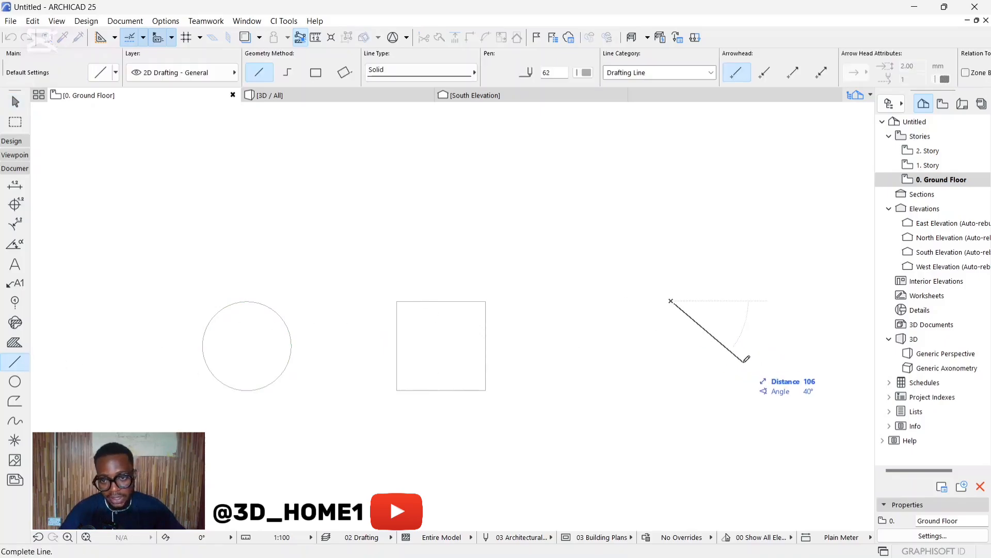
click(744, 361)
click(743, 362)
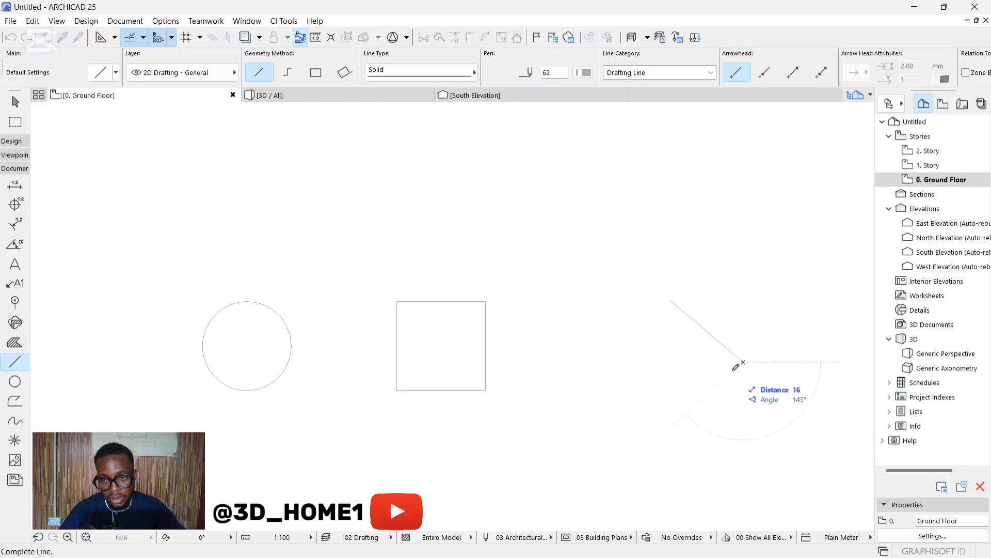
click(688, 412)
click(687, 411)
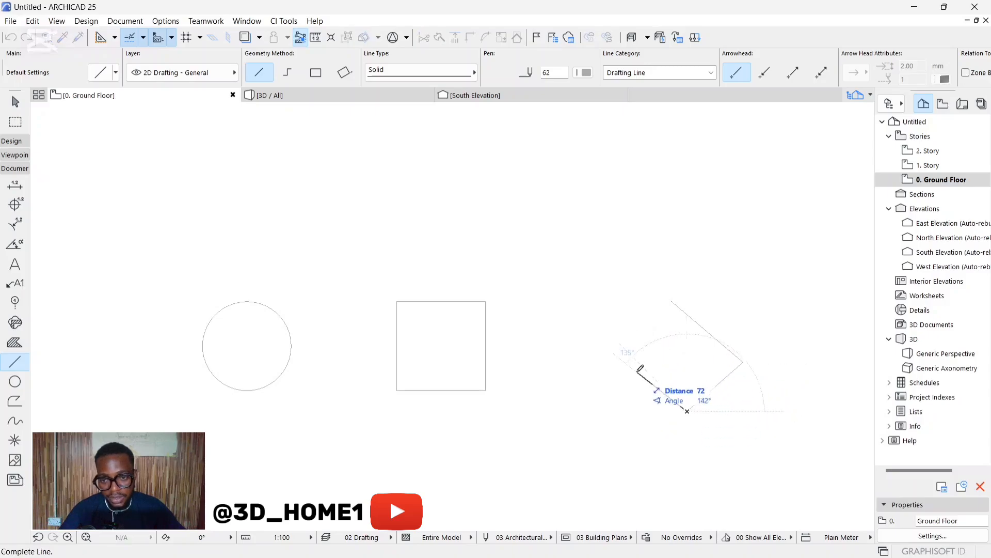
click(672, 301)
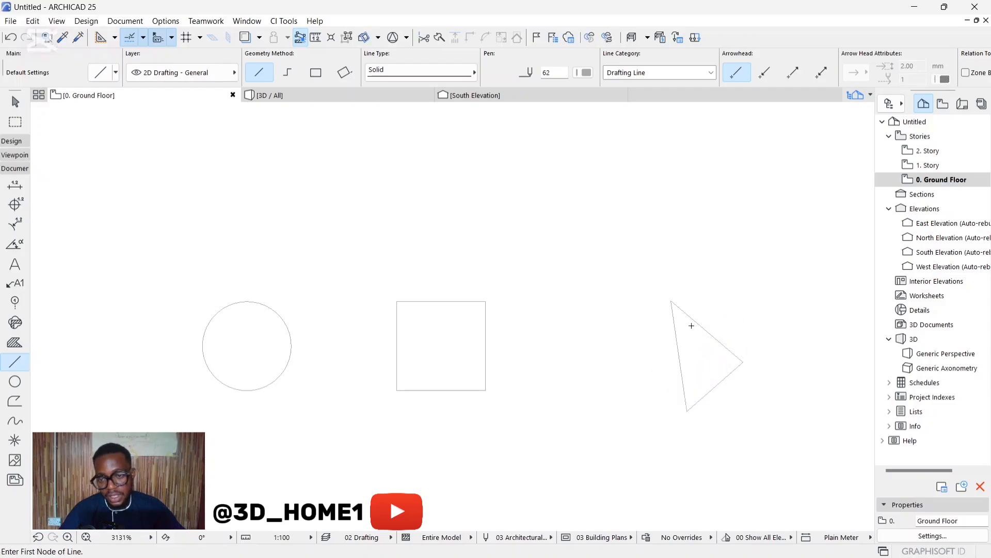
key(Escape)
scroll(490, 357, down, 2)
scroll(367, 355, up, 2)
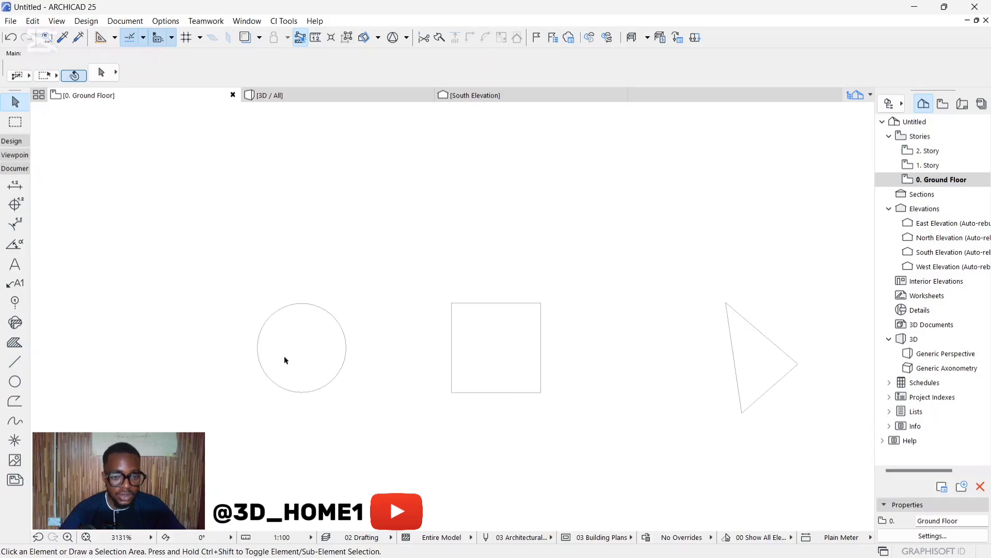
click(11, 140)
click(14, 197)
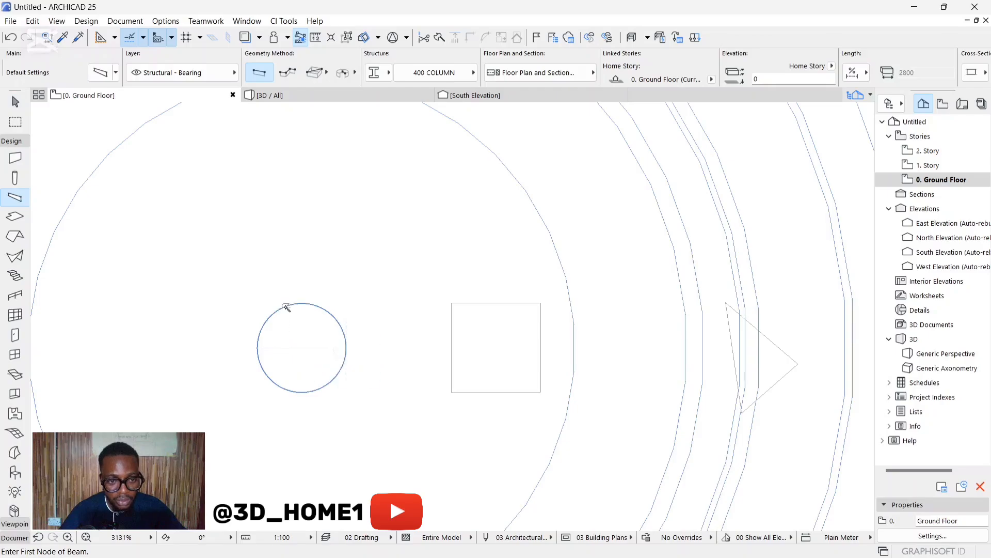
scroll(465, 310, down, 3)
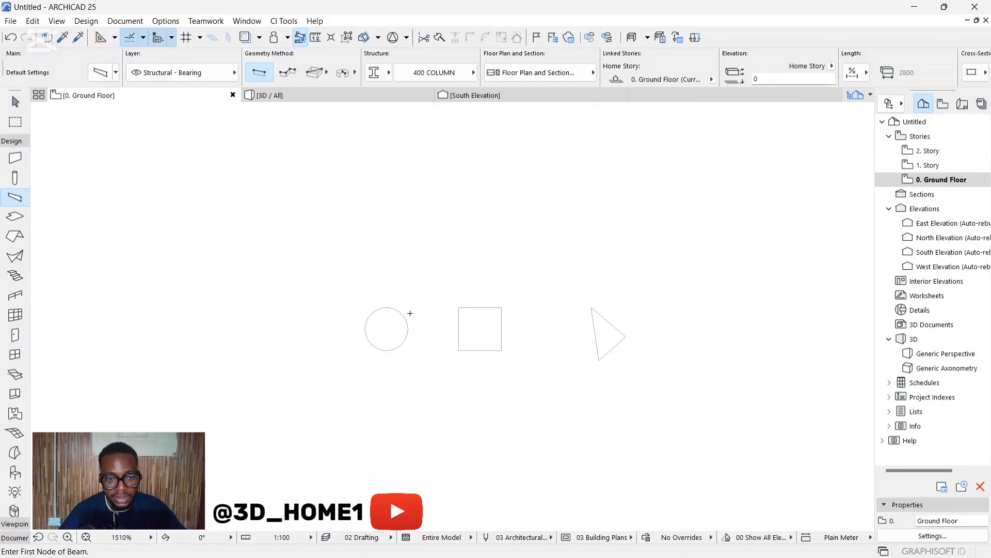
scroll(394, 310, down, 5)
key(Escape)
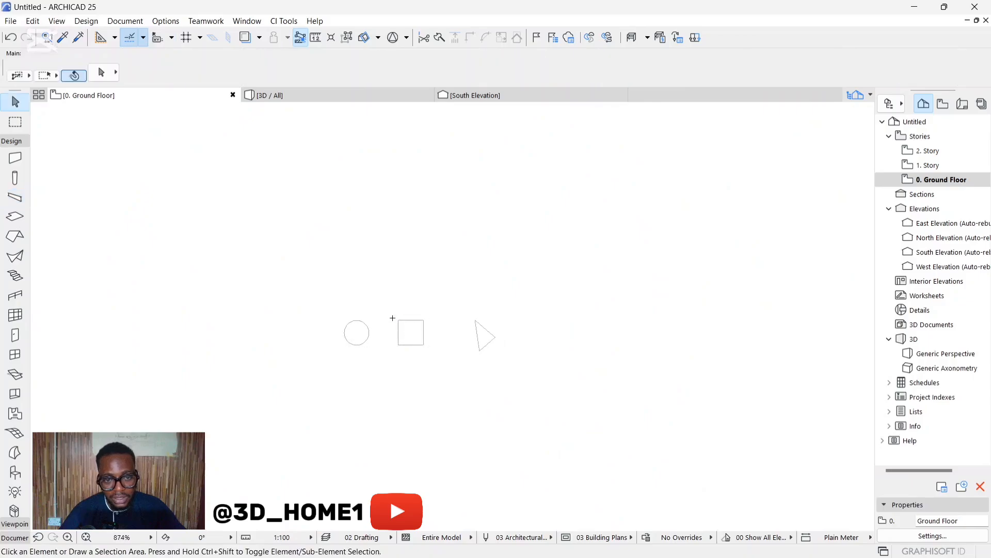
Move the small square and the triangle together to the right, well clear of the small circle
drag(385, 291, 575, 383)
click(574, 383)
scroll(248, 392, down, 3)
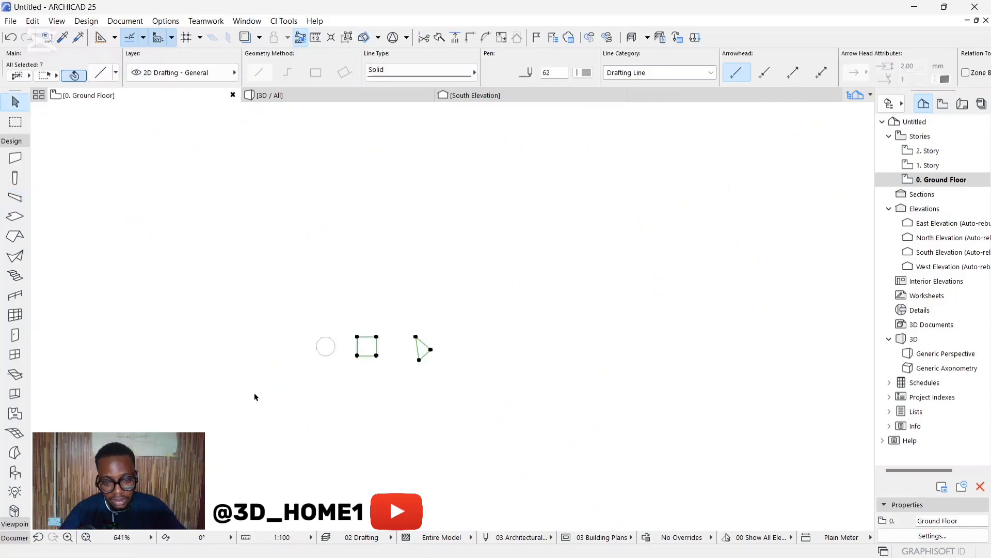
click(340, 365)
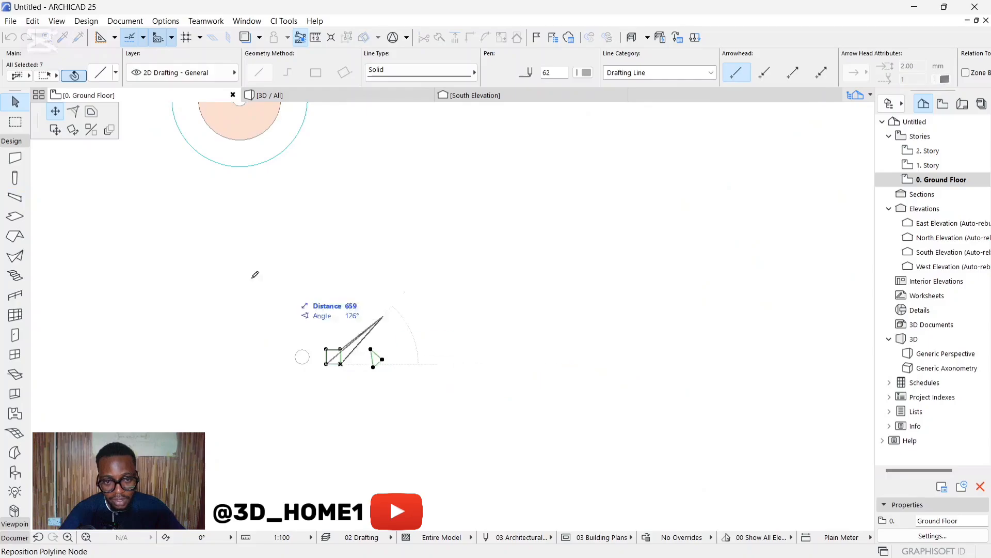
click(56, 130)
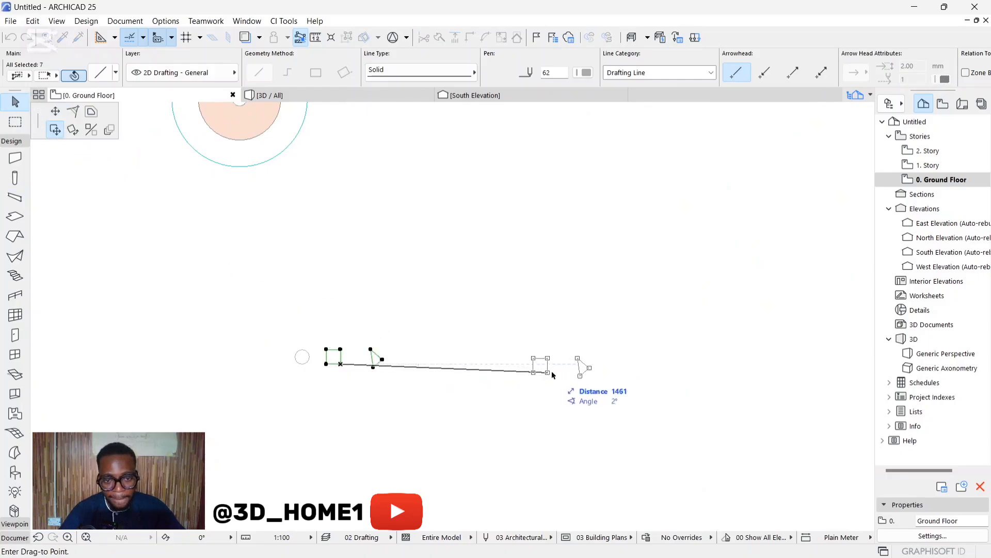
click(585, 369)
key(Escape)
scroll(283, 357, up, 4)
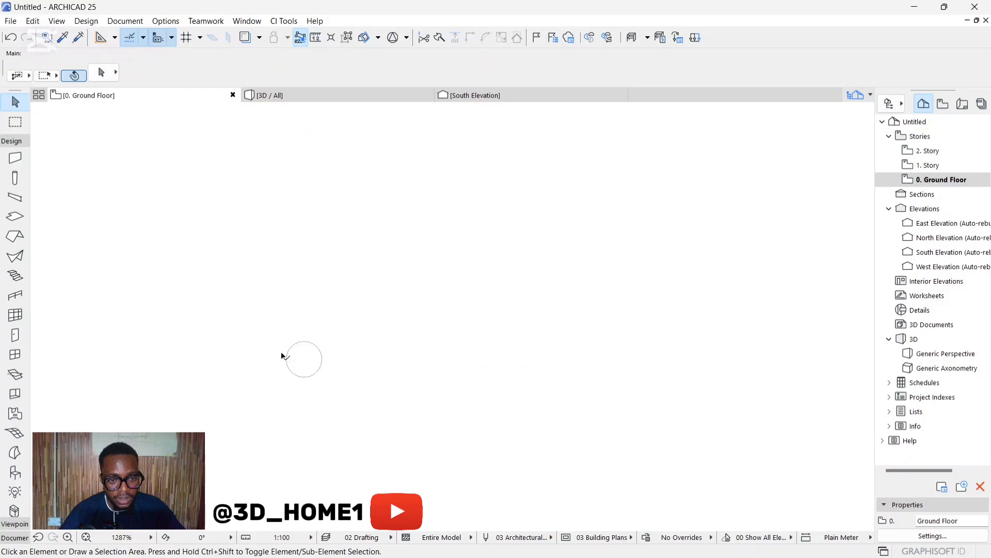
Trace the small circle with the Beam tool to form a round moulded column with the 400 COLUMN profile
click(12, 199)
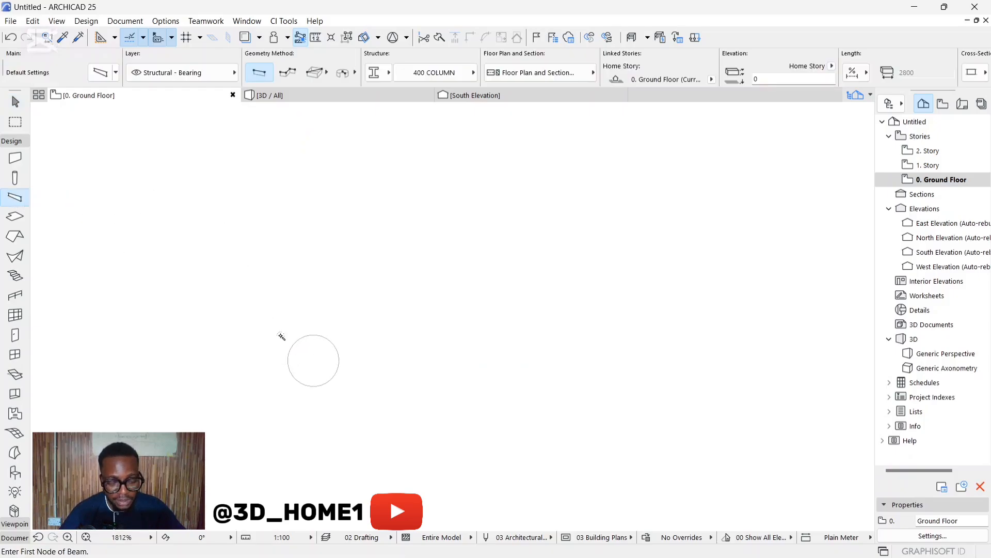
scroll(299, 340, down, 7)
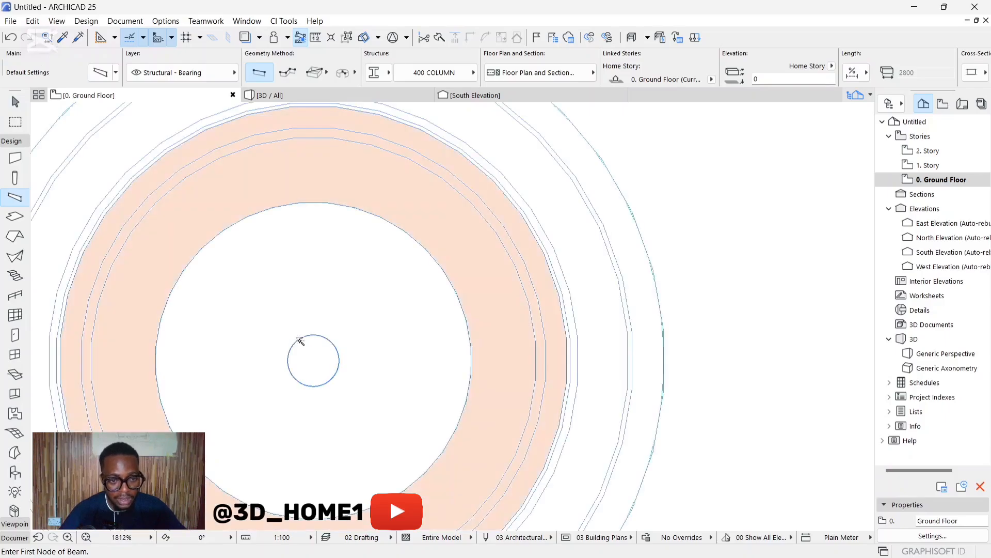
scroll(255, 337, down, 2)
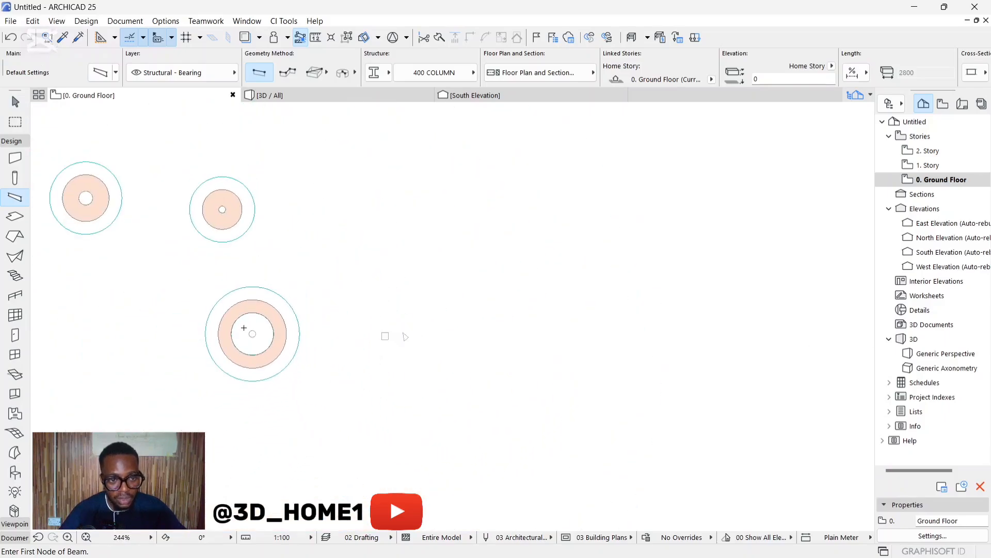
Move the triangle about 2836 mm to the right, away from the small square
scroll(390, 336, up, 6)
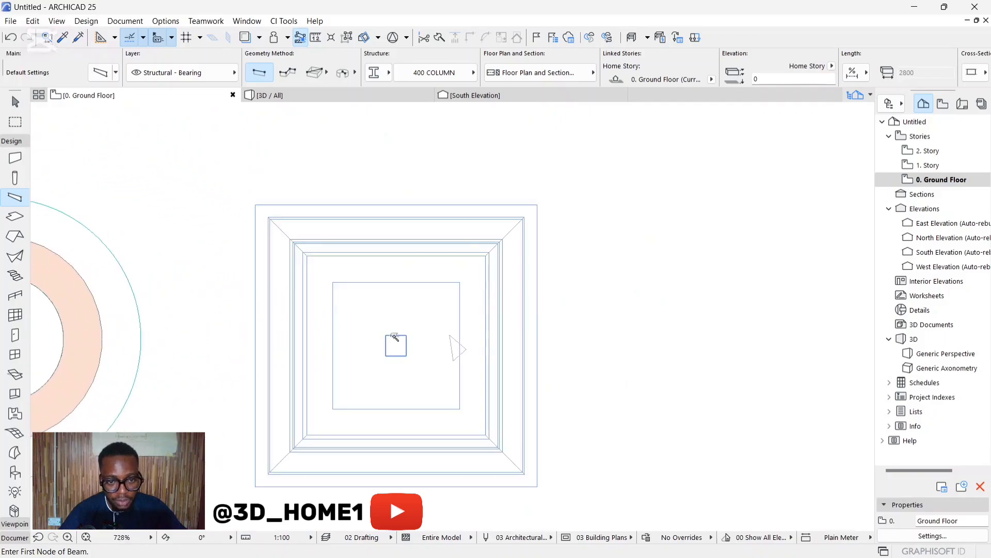
key(Escape)
drag(437, 316, 524, 396)
scroll(336, 398, down, 2)
scroll(332, 399, down, 2)
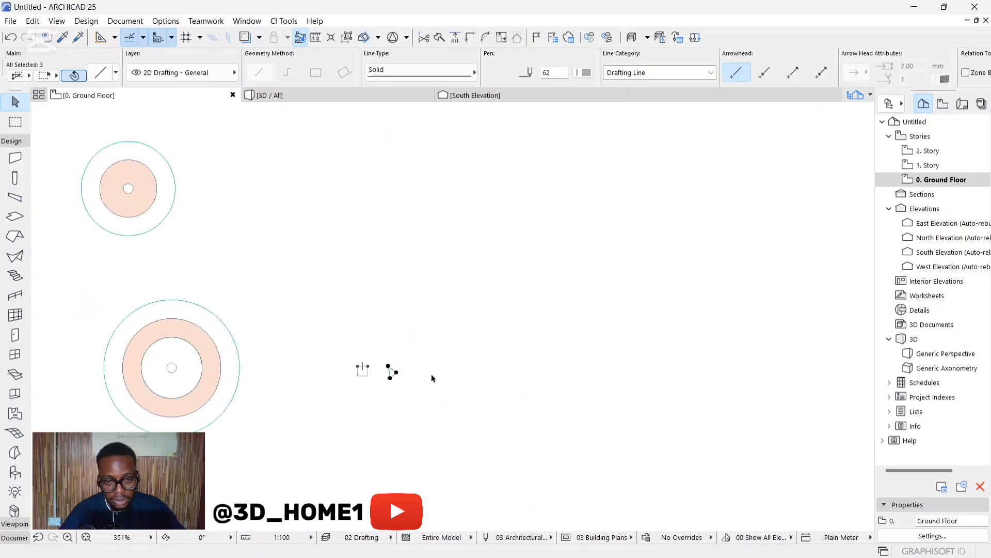
click(396, 373)
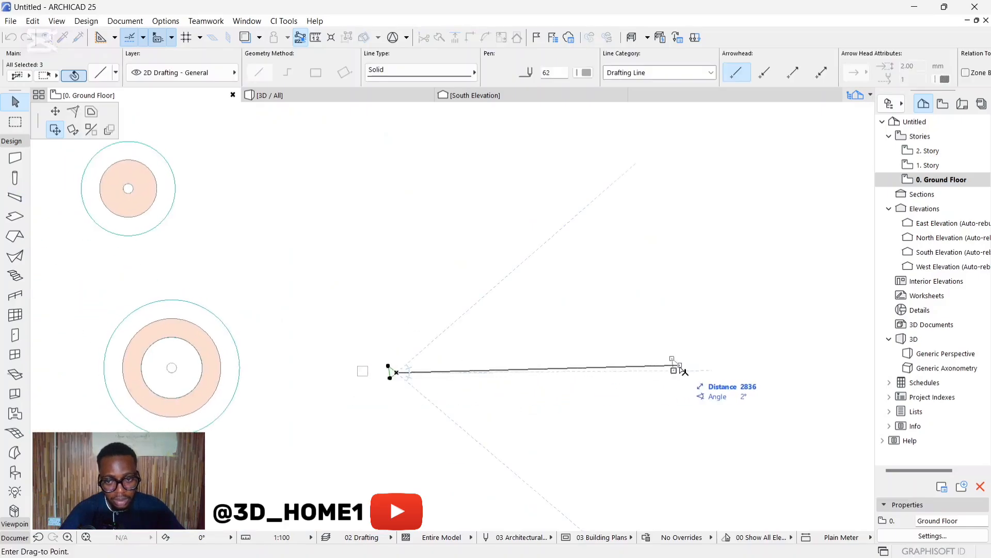
click(680, 368)
Try to trace the small square with a 400 COLUMN beam, then undo the beam placed along its edge
scroll(361, 371, up, 2)
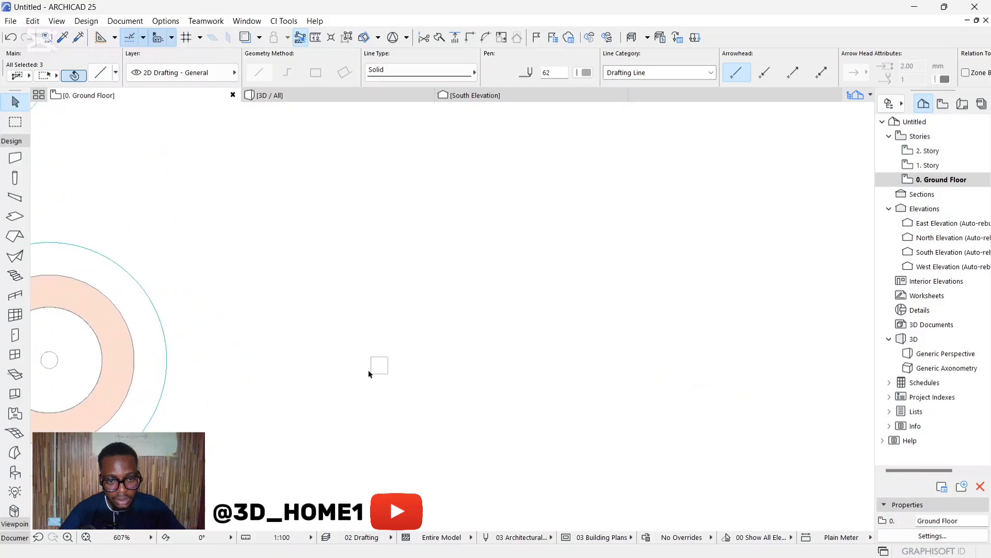
click(15, 198)
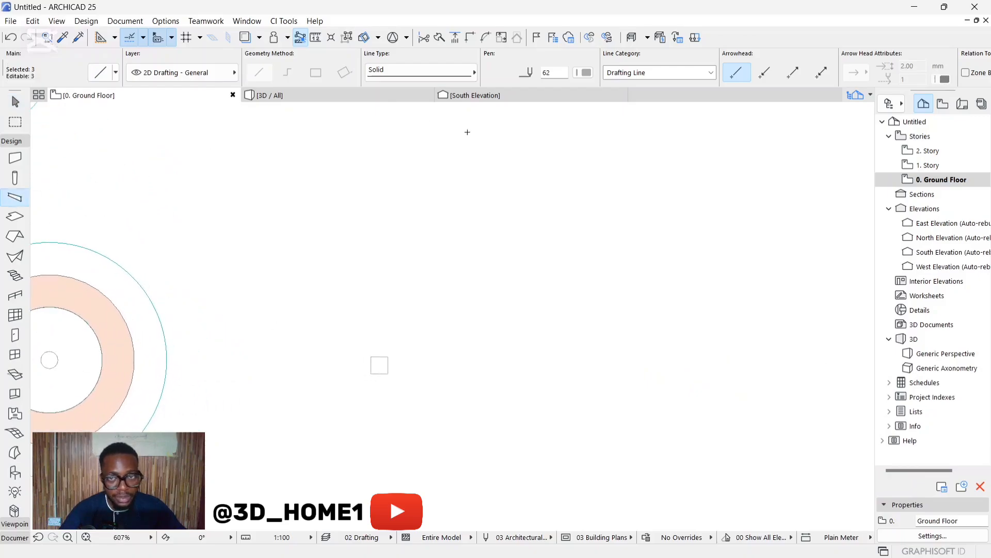
double_click(15, 199)
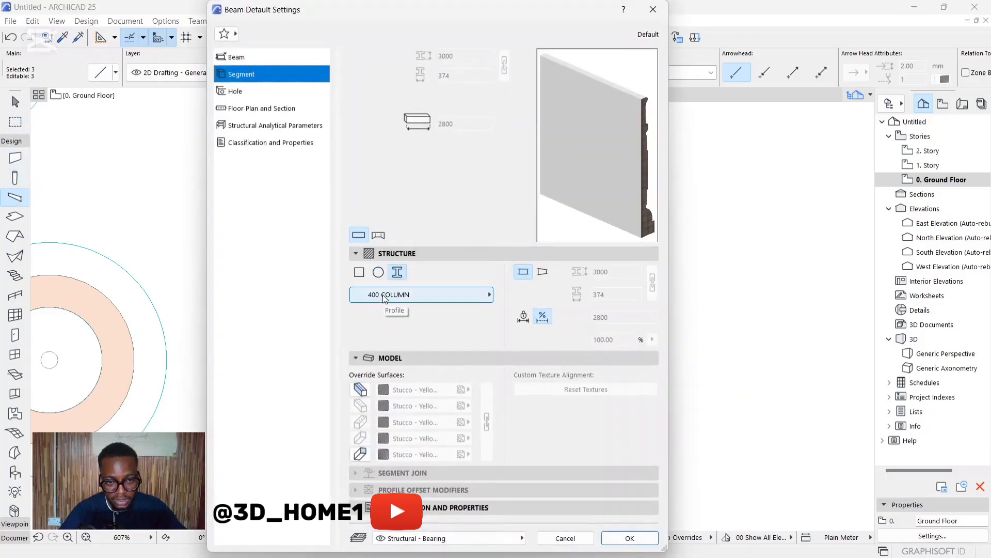
click(629, 538)
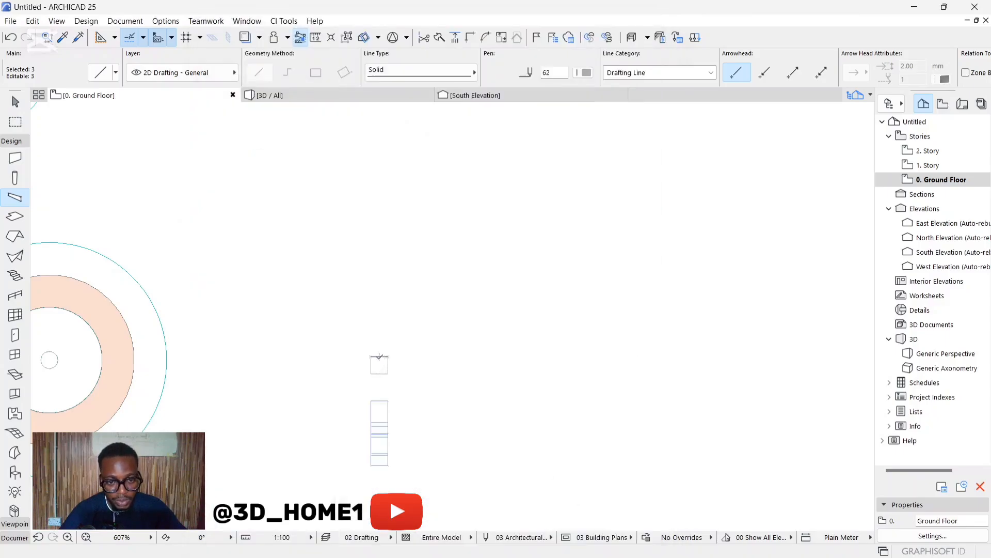
scroll(380, 356, up, 3)
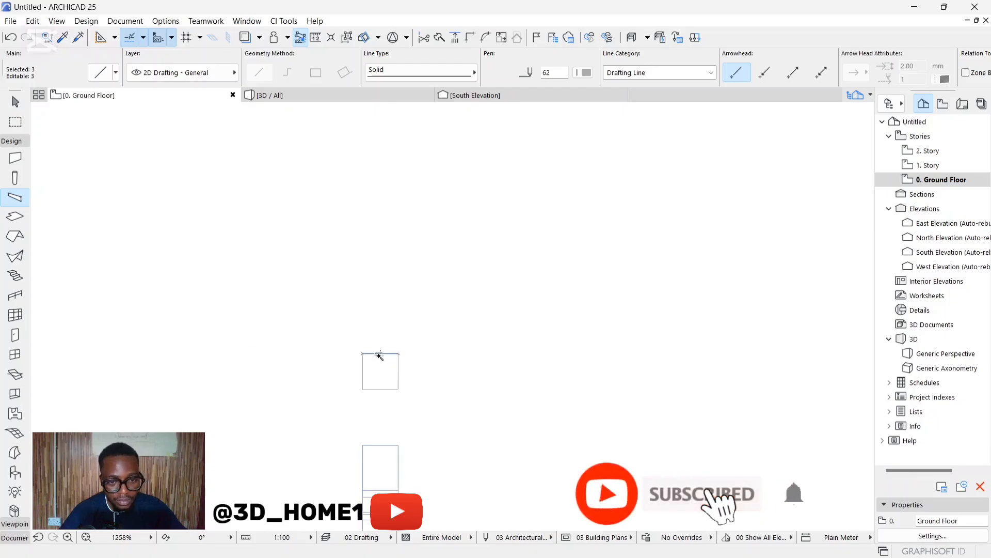
scroll(385, 339, down, 2)
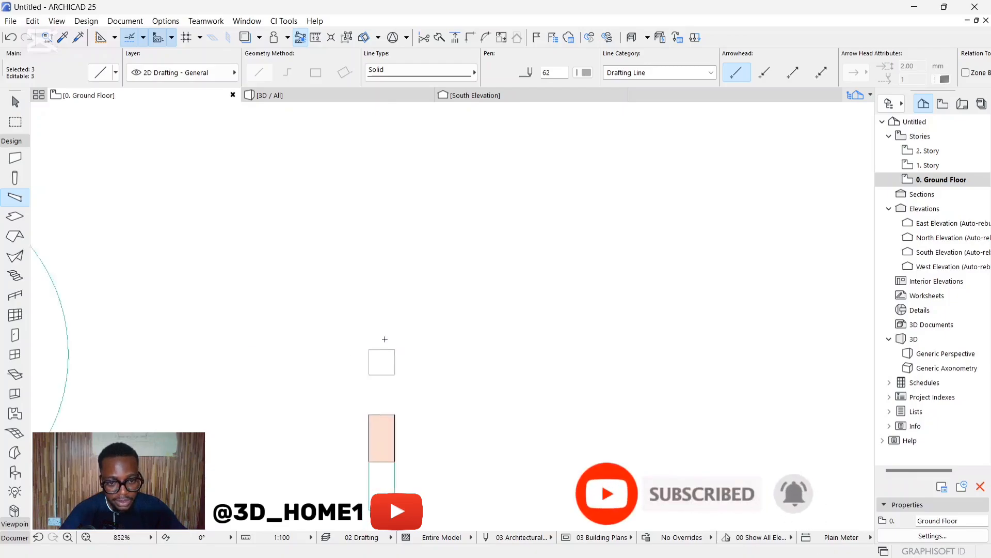
scroll(385, 339, down, 1)
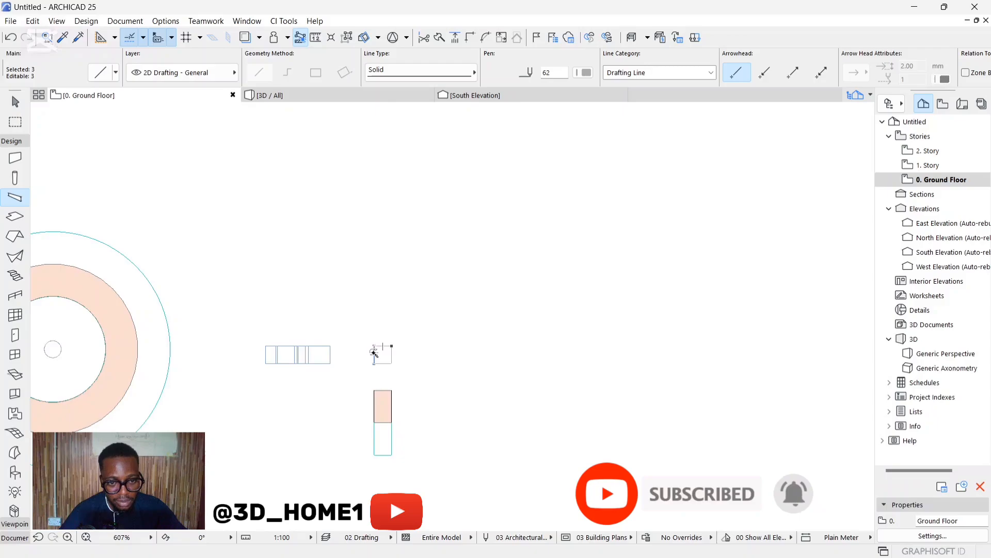
key(Escape)
key(Escape)
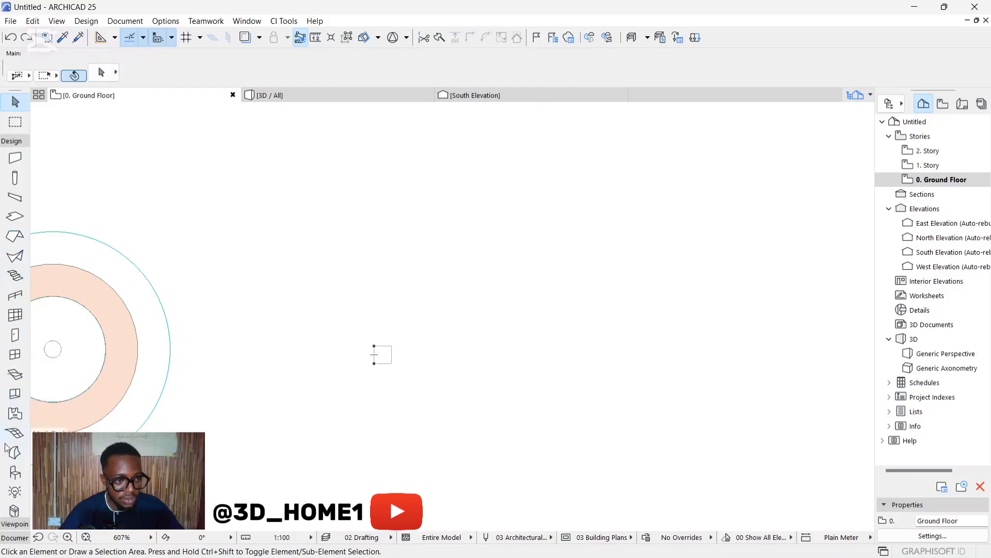
Draw a larger square of lines above the small square using the rectangle method
click(10, 537)
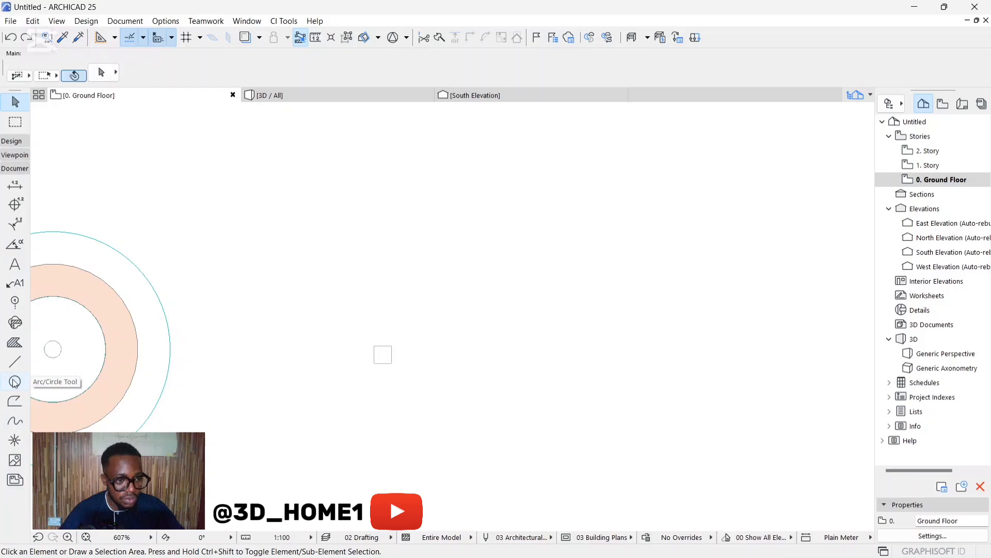
click(15, 362)
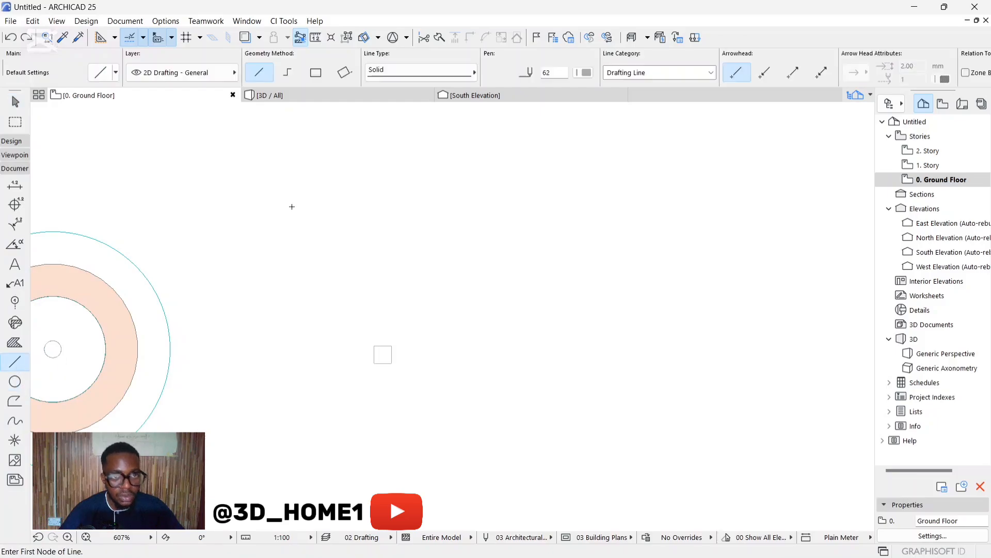
click(317, 76)
click(385, 220)
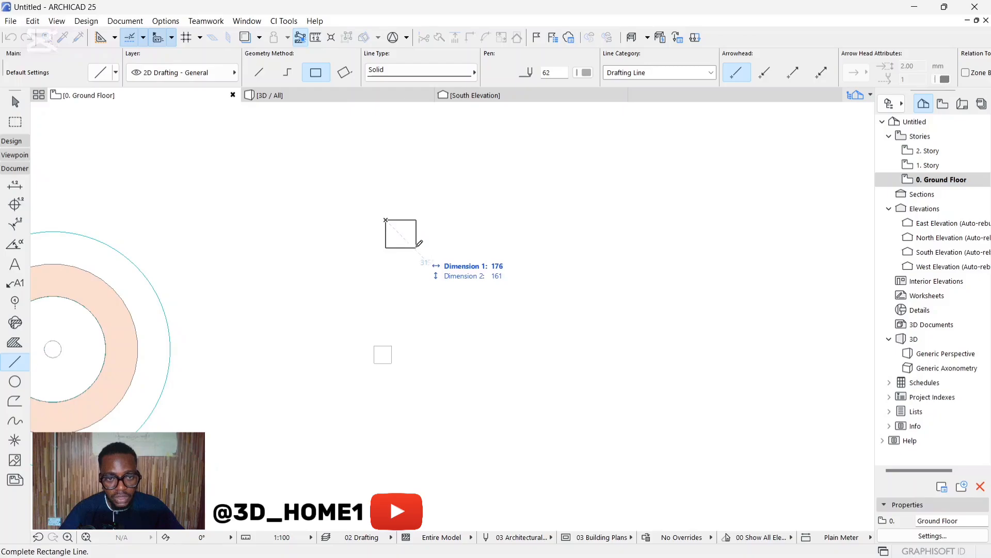
click(455, 290)
key(Escape)
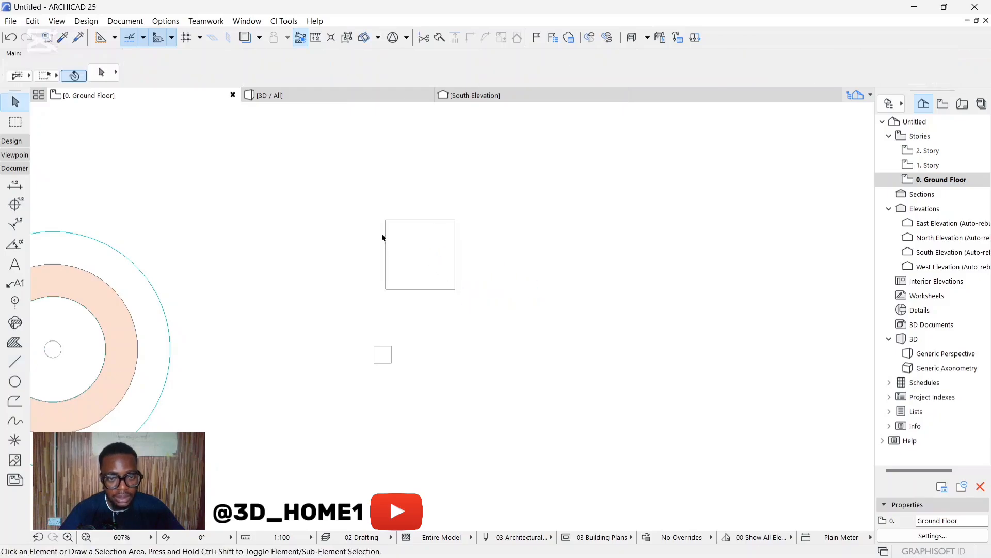
Trace the larger square with the Beam tool to form a square moulded column with the 400 COLUMN profile
click(284, 99)
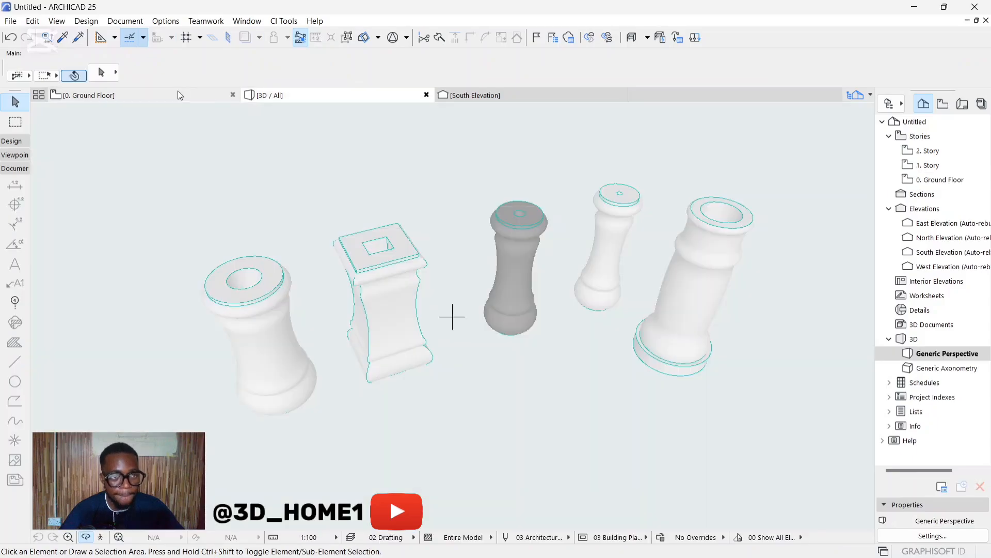
click(173, 97)
scroll(411, 201, up, 1)
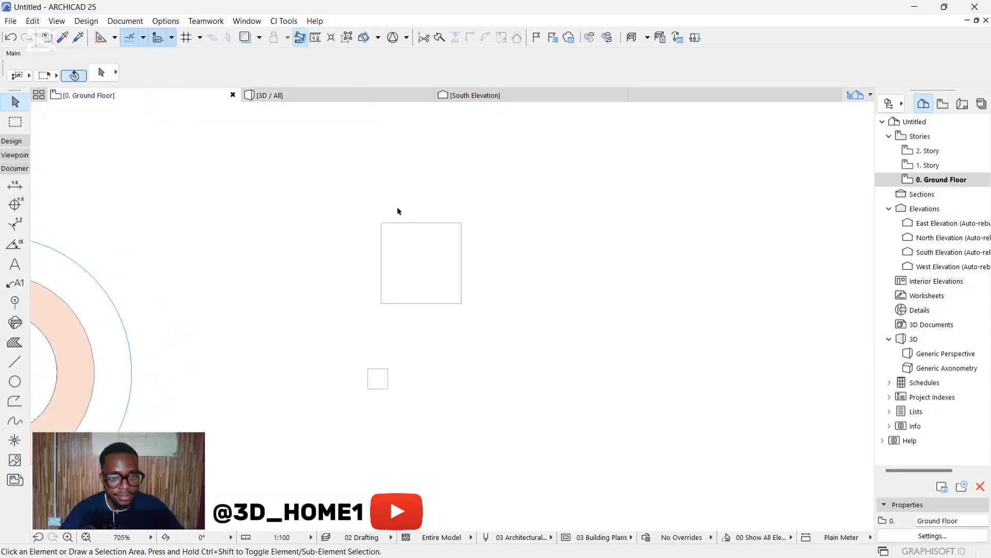
click(14, 141)
click(14, 196)
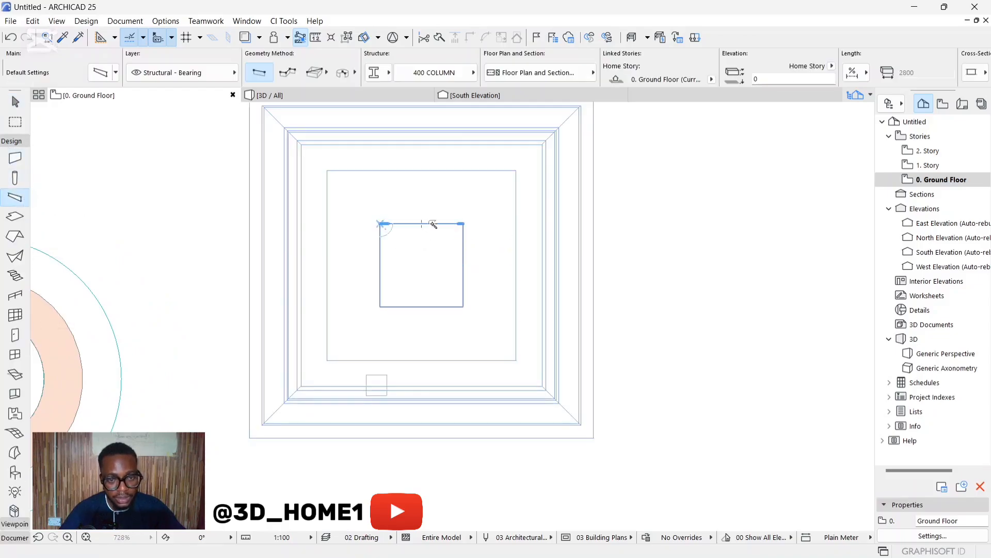
scroll(432, 222, down, 4)
scroll(409, 303, down, 1)
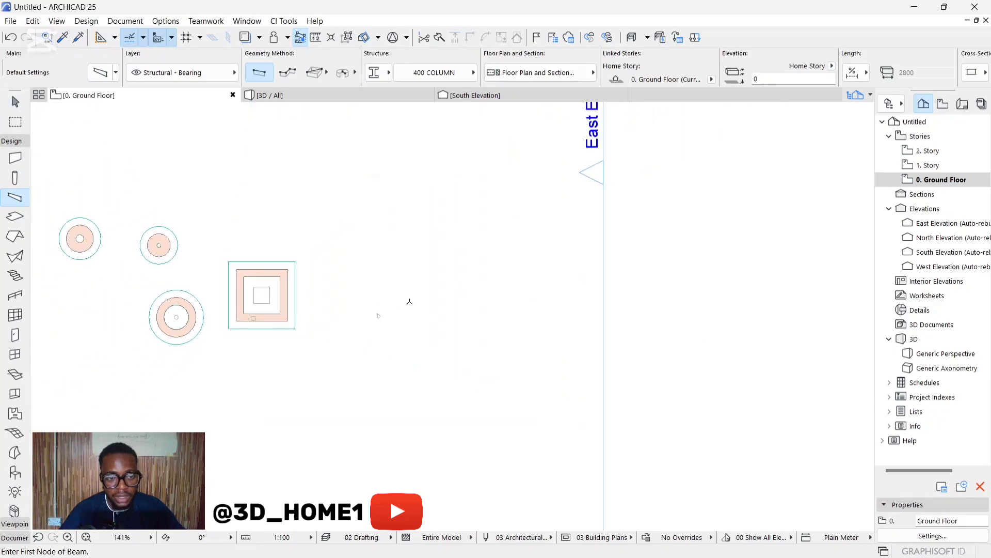
Enlarge all three lines of the triangle graphically from its upper corner to about 285 percent with Resize
scroll(379, 310, up, 4)
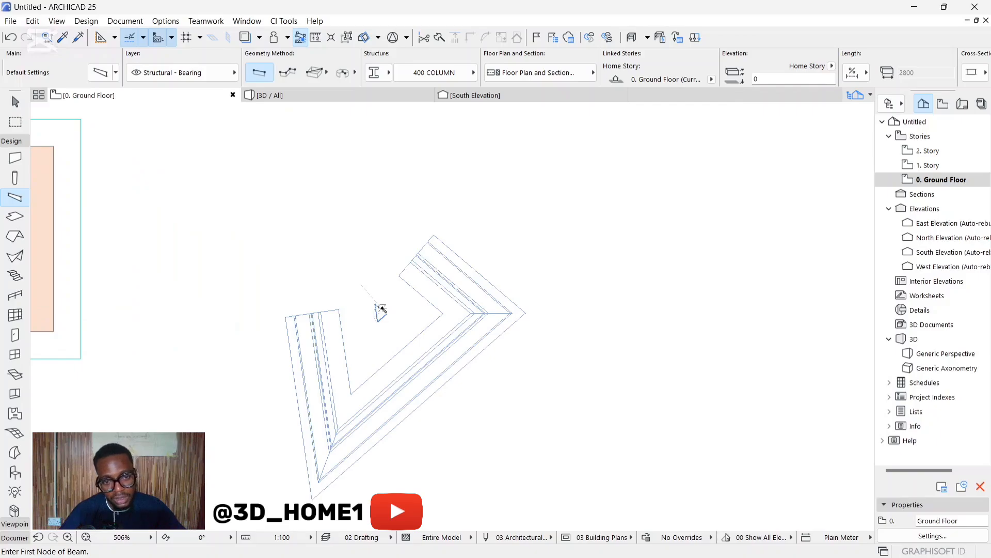
scroll(383, 309, up, 4)
key(Escape)
click(379, 311)
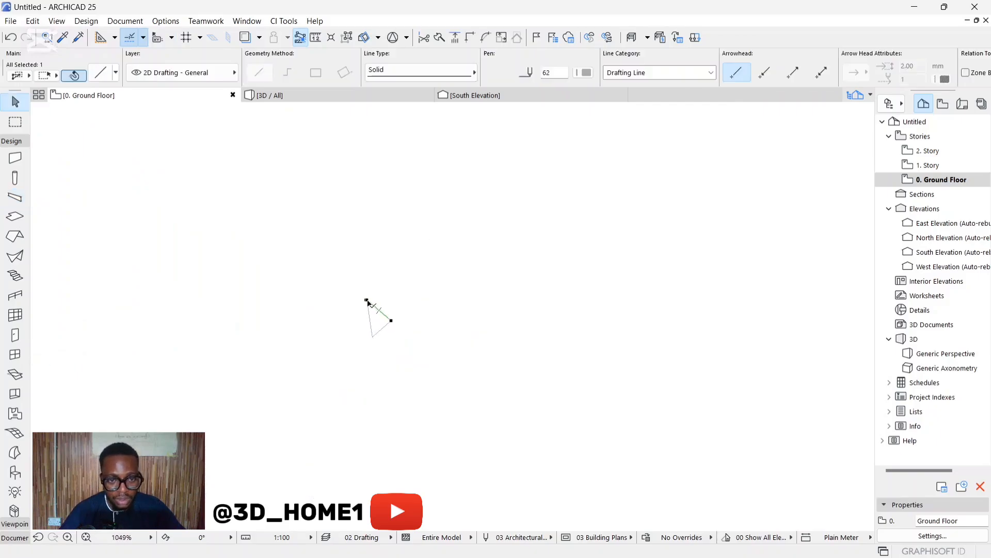
drag(342, 271, 456, 388)
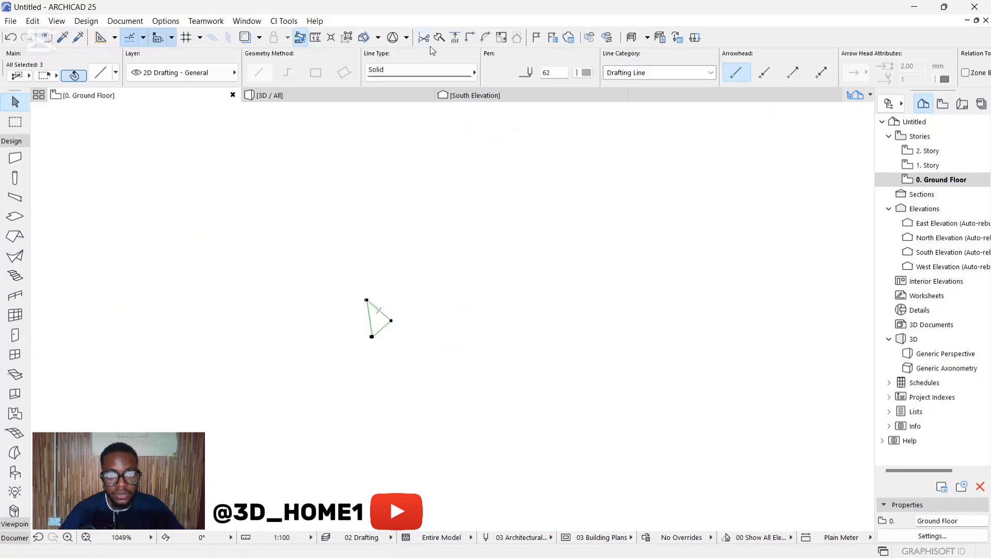
click(488, 38)
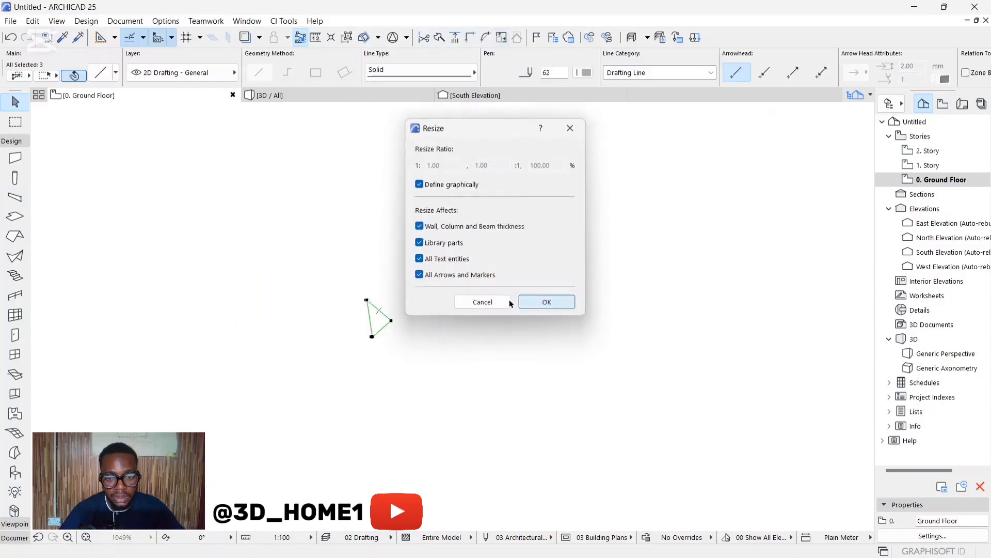
click(544, 296)
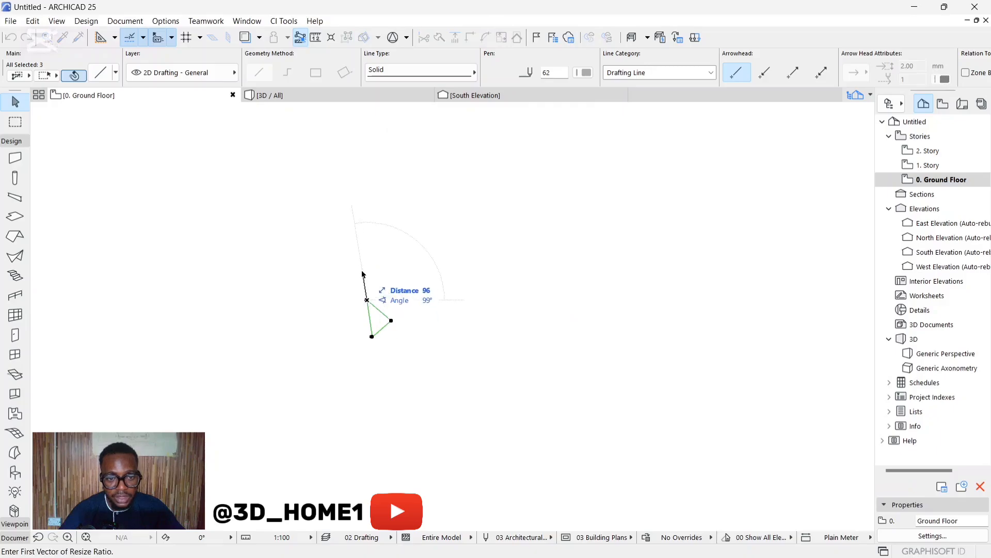
click(364, 270)
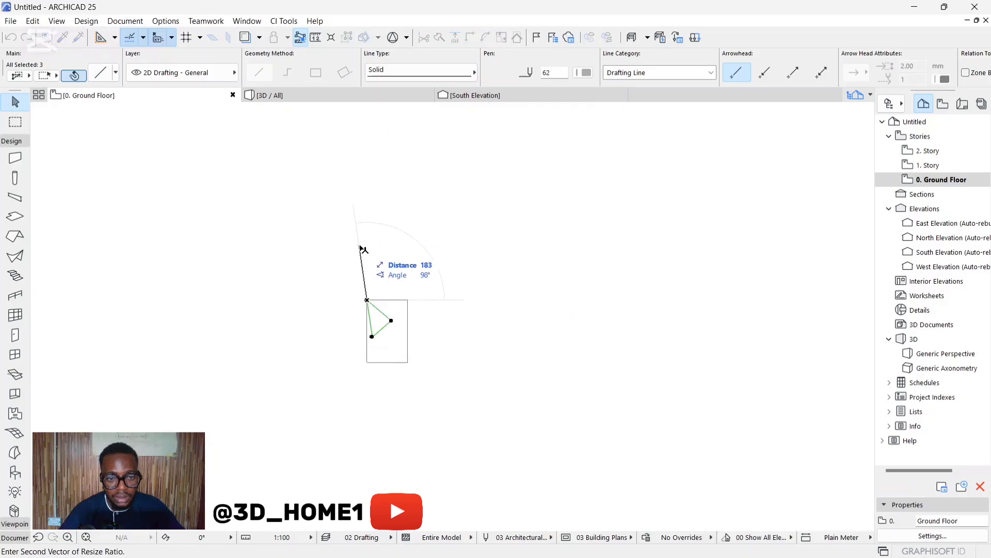
click(358, 213)
scroll(402, 238, down, 3)
key(Escape)
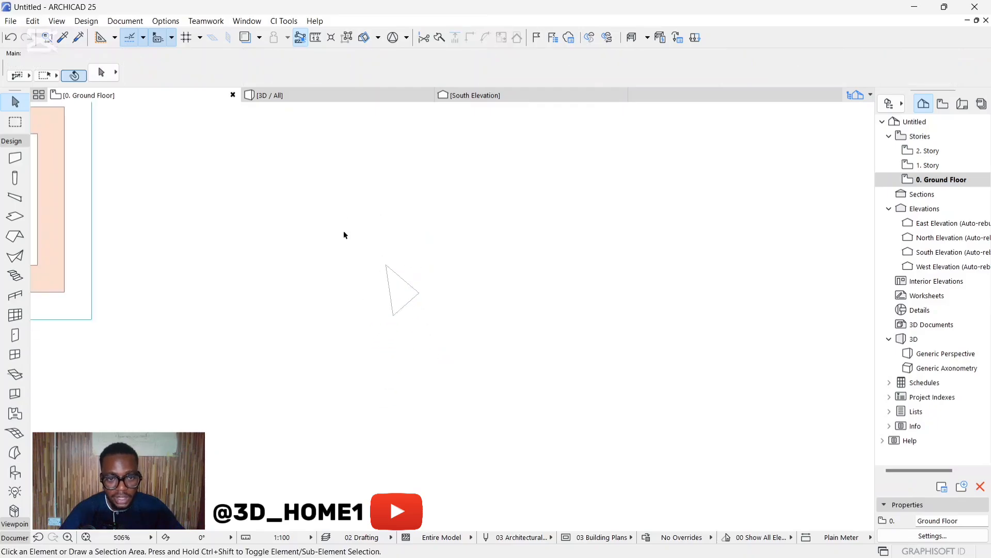
Enlarge the triangle's three lines graphically once more from the upper corner with Resize, including all affected-element options
drag(345, 233, 476, 358)
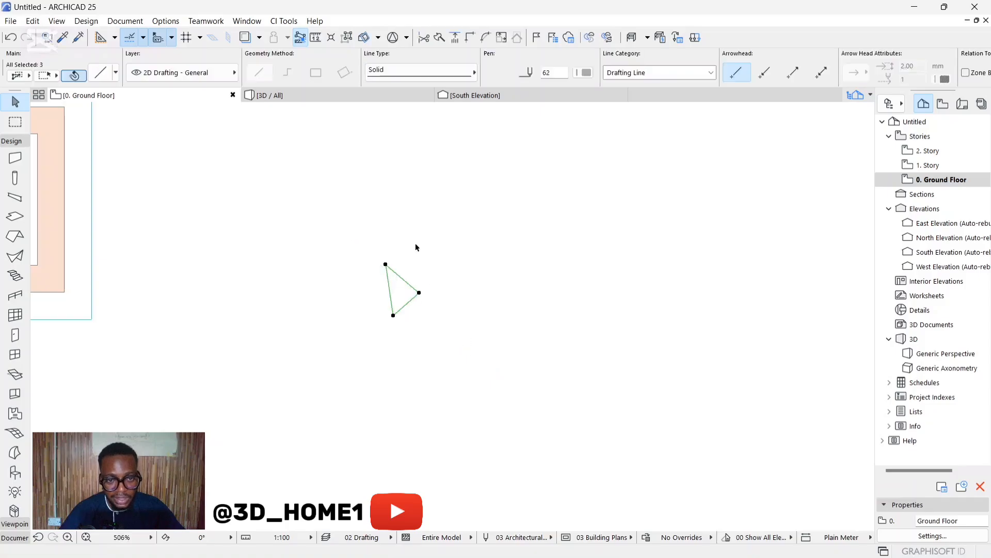
click(502, 37)
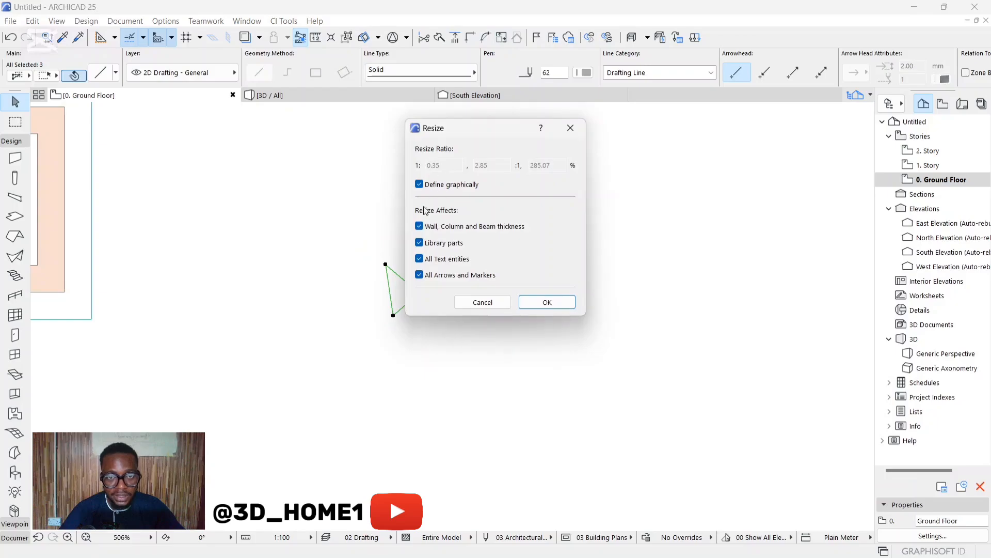
click(529, 305)
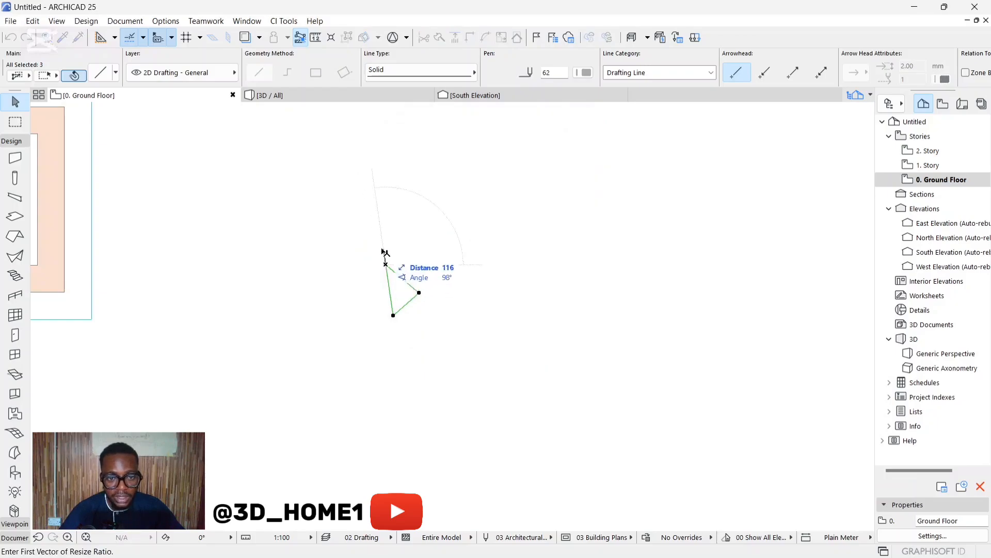
click(393, 231)
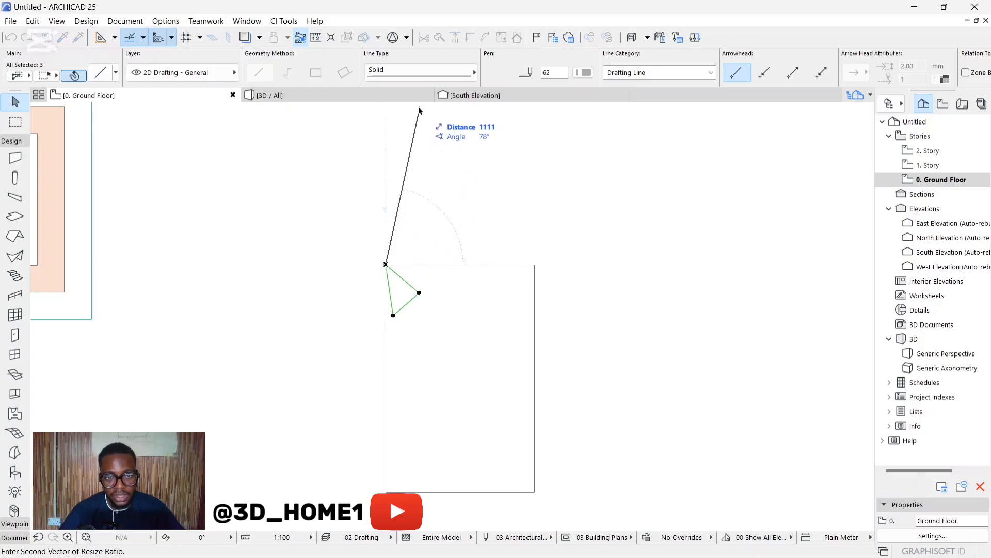
click(401, 209)
scroll(391, 266, up, 2)
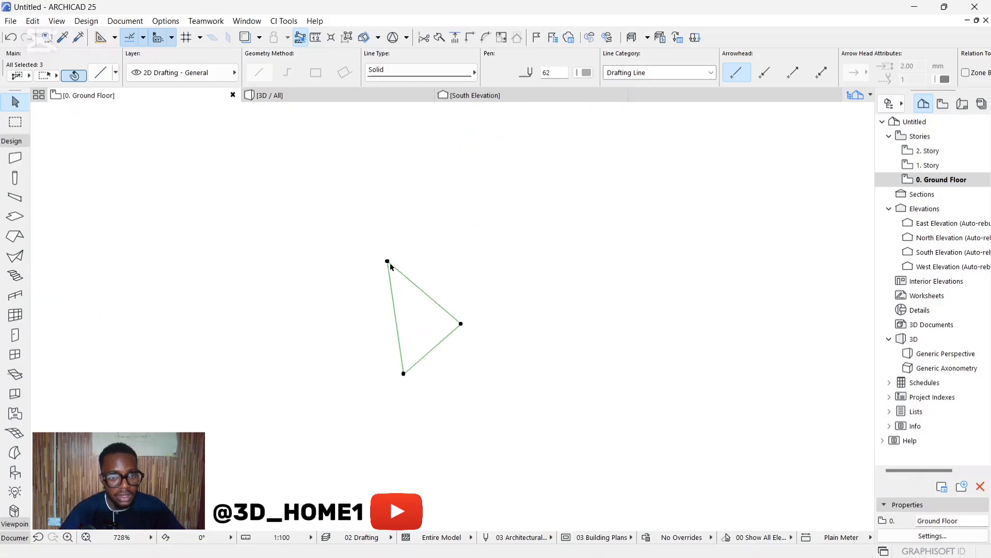
key(Escape)
Trace the enlarged triangle with the Beam tool to form a triangular moulded column with the 400 COLUMN profile
click(16, 197)
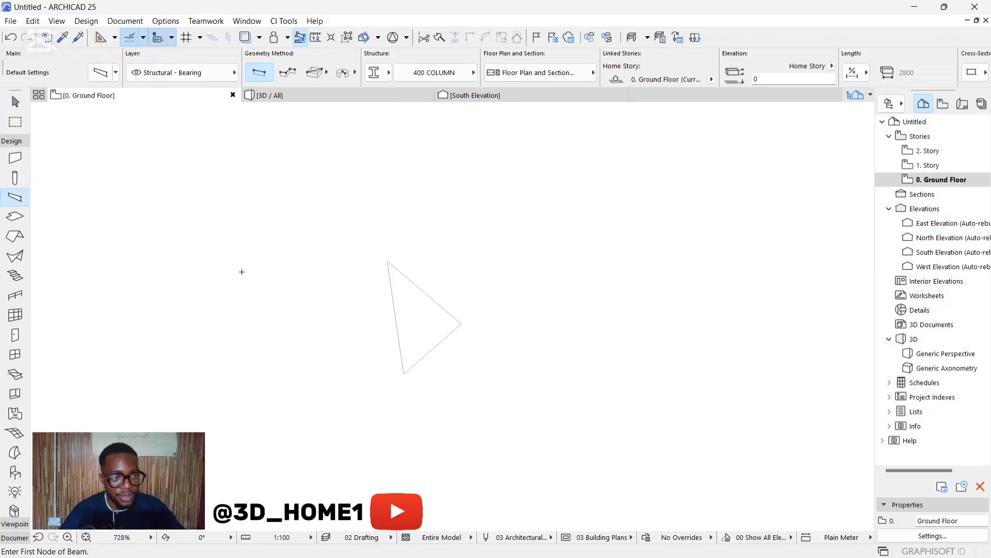
click(403, 273)
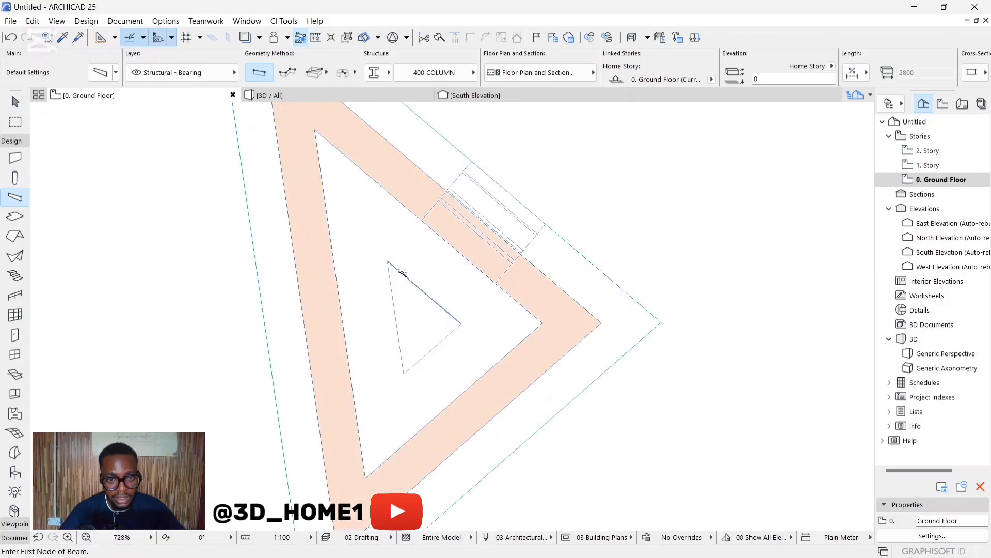
scroll(402, 307, down, 3)
key(Escape)
click(414, 301)
scroll(460, 309, down, 5)
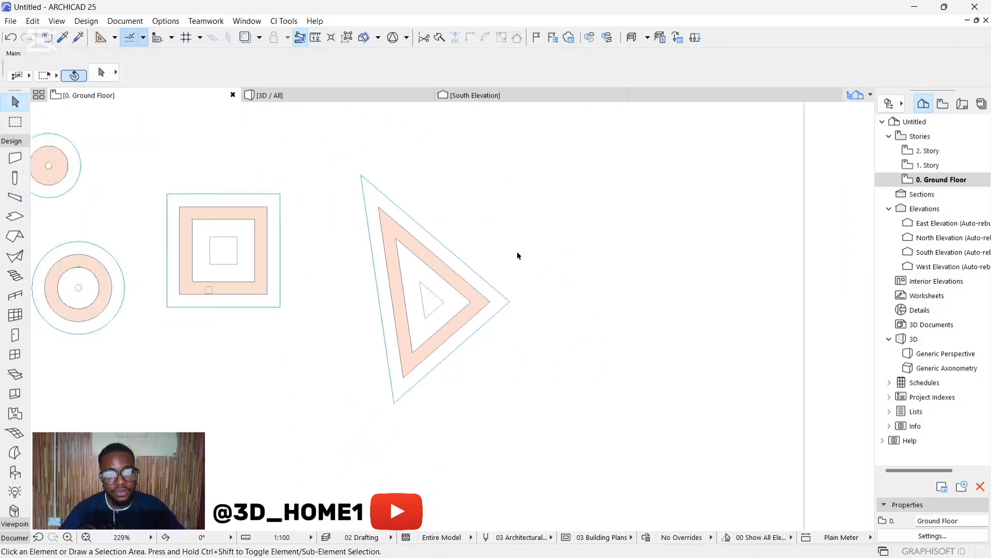
Examine the round, square and triangular moulded columns in 3D from several angles, including the hollow core of the round one
click(296, 97)
scroll(387, 285, down, 5)
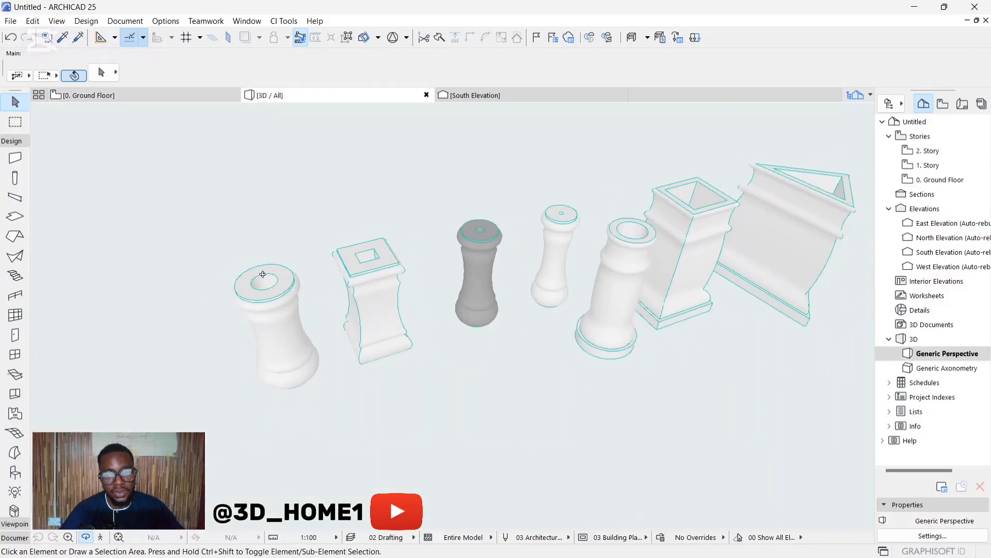
scroll(452, 275, up, 3)
key(Escape)
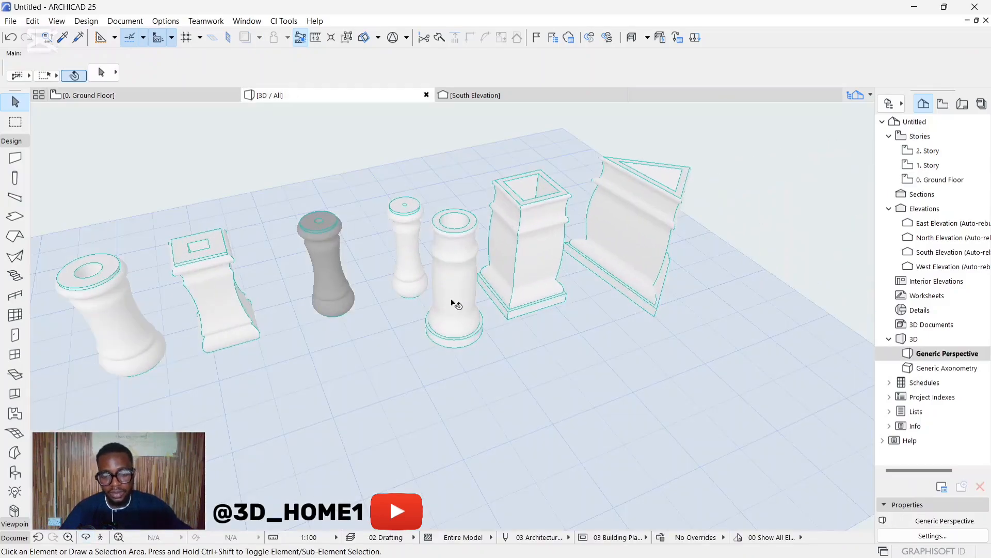
key(o)
scroll(452, 300, up, 6)
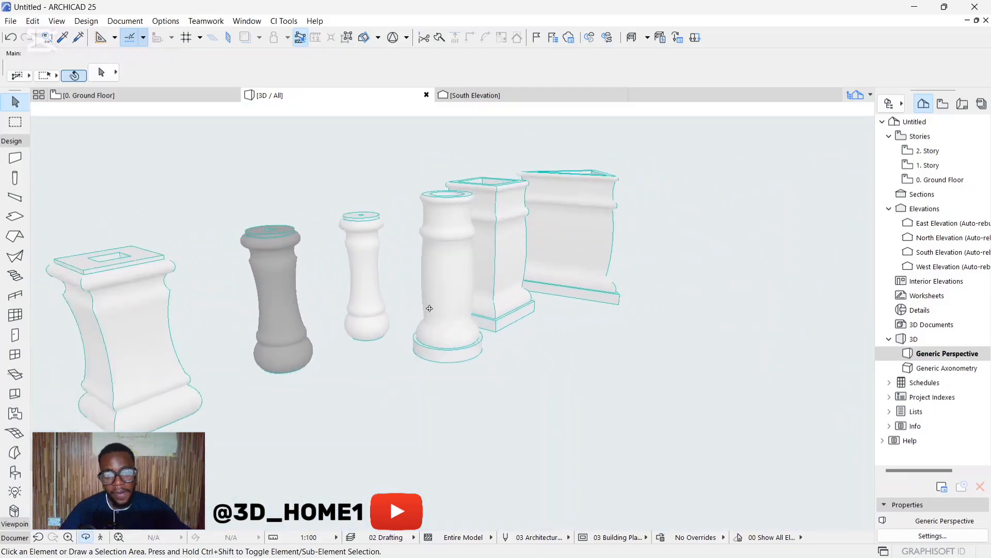
scroll(452, 289, down, 2)
drag(443, 339, 453, 266)
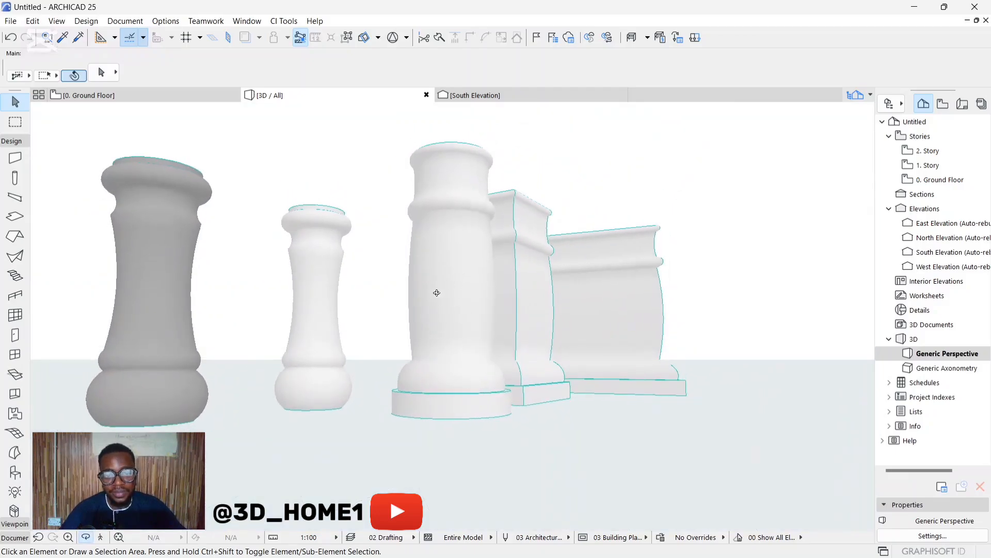
scroll(440, 304, up, 3)
drag(441, 305, 433, 419)
scroll(316, 387, down, 3)
scroll(316, 387, down, 2)
scroll(518, 287, up, 5)
drag(481, 343, 343, 287)
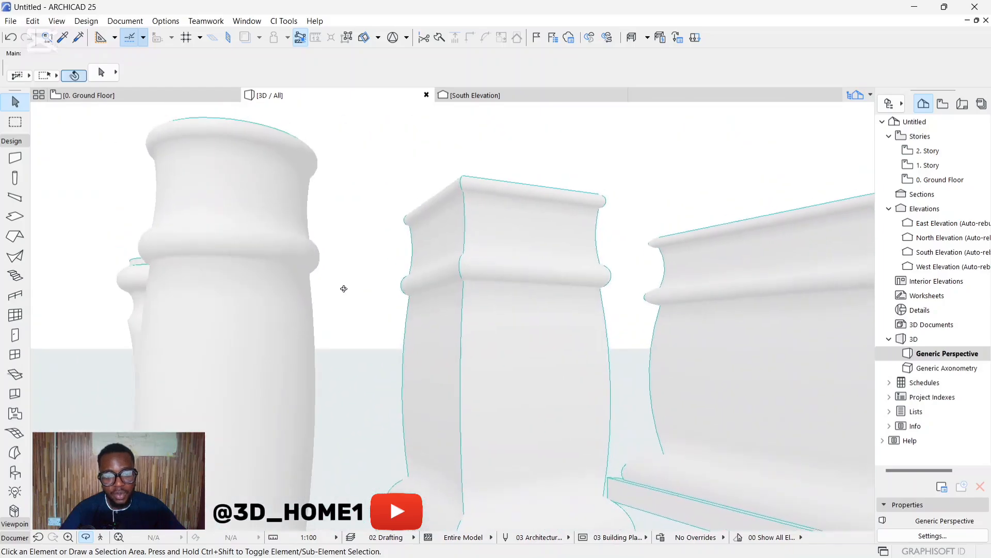
scroll(468, 298, down, 3)
scroll(467, 298, down, 3)
drag(519, 406, 434, 450)
scroll(504, 347, down, 2)
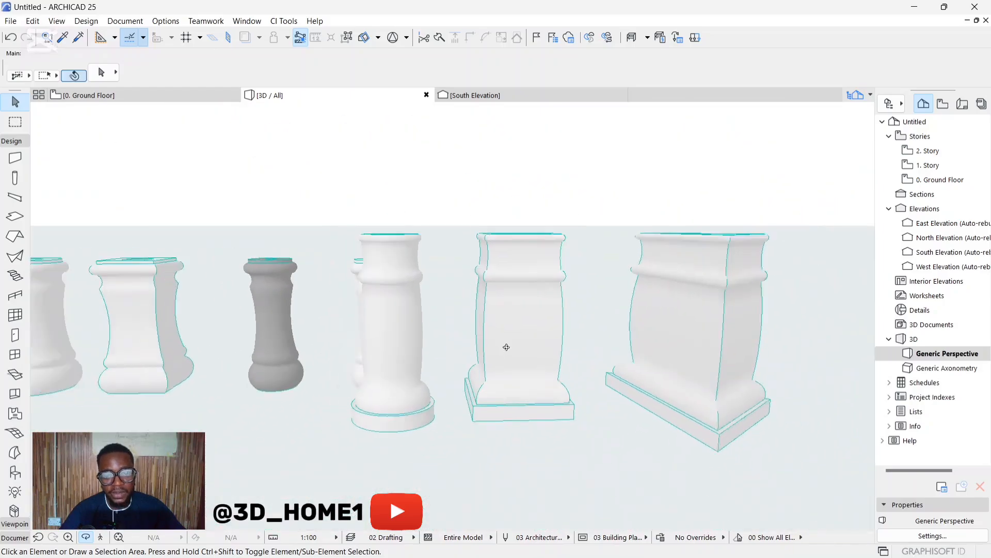
drag(505, 347, 378, 289)
click(390, 348)
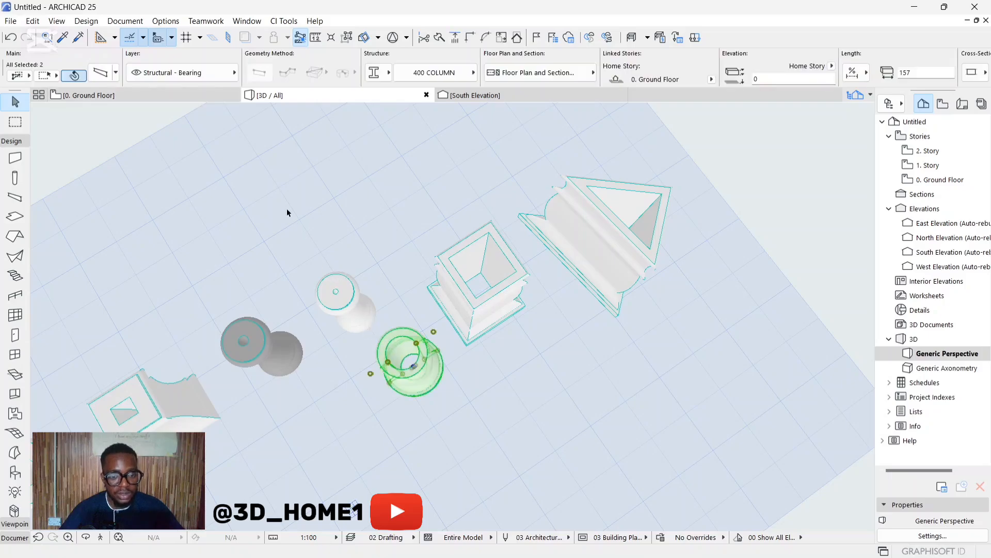
click(288, 212)
Open the 400 COLUMN complex profile for editing in the Profile Manager
click(166, 21)
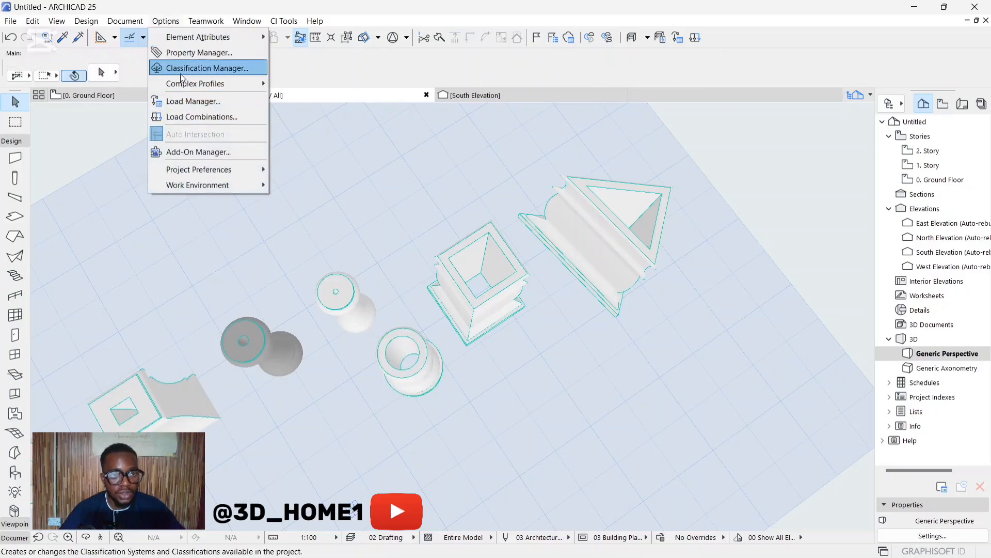
mouse_move(217, 84)
click(312, 85)
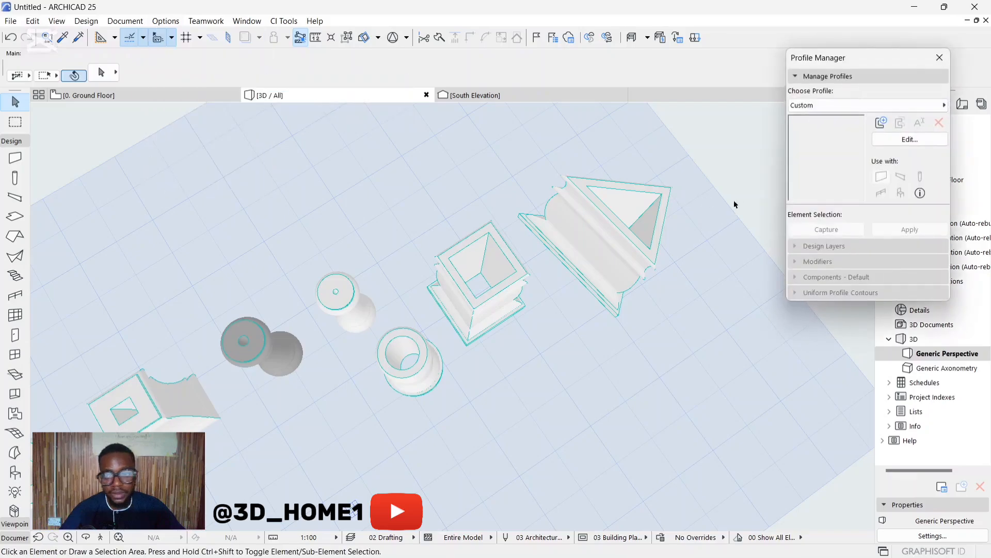
click(829, 102)
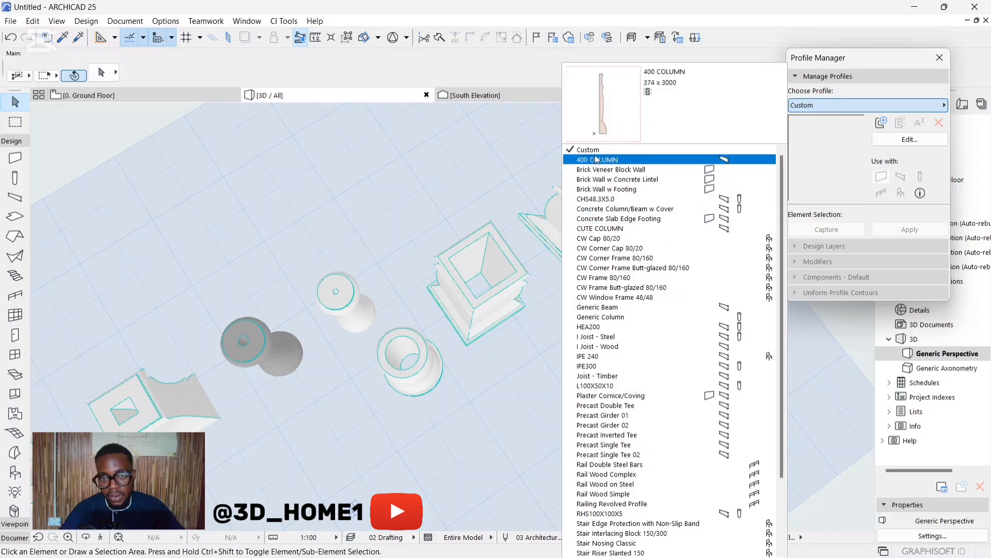
click(658, 160)
click(907, 139)
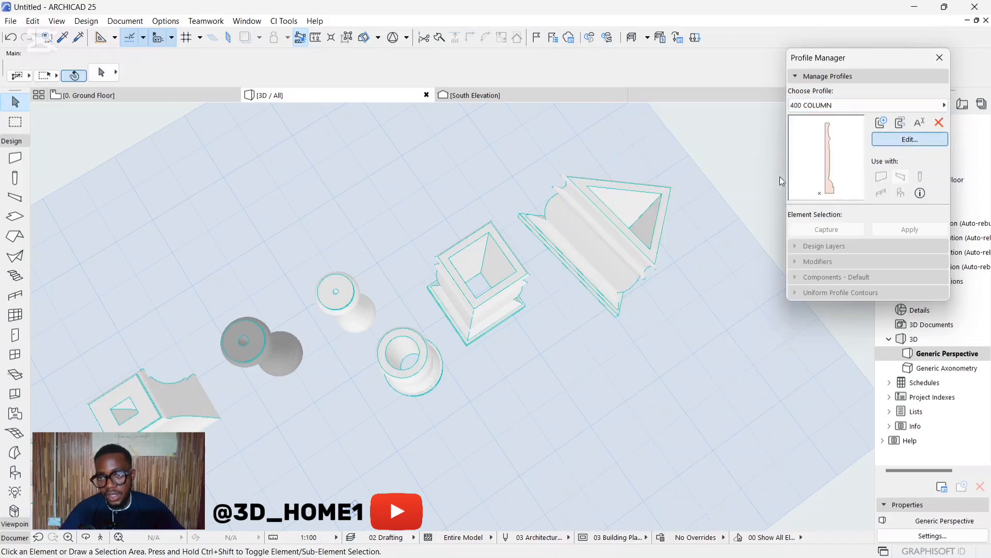
Move the entire 400 COLUMN profile so the lower corner of its straight edge sits on the origin, and save the profile
scroll(491, 205, down, 3)
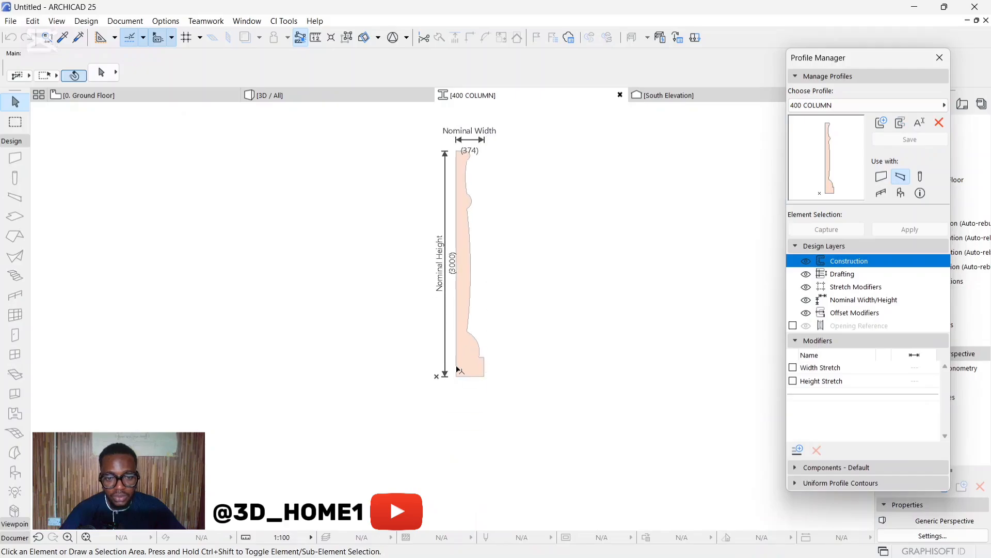
scroll(428, 392, up, 4)
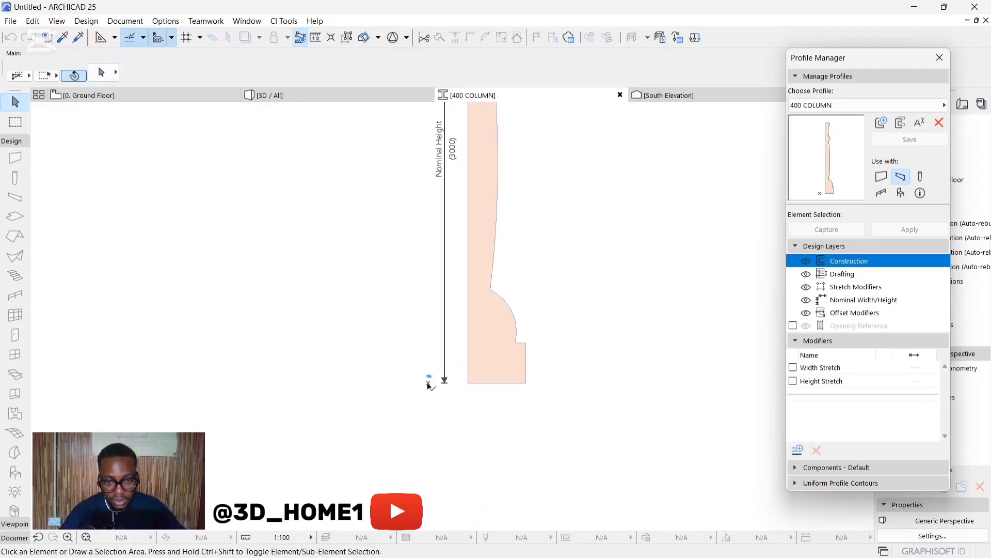
click(482, 361)
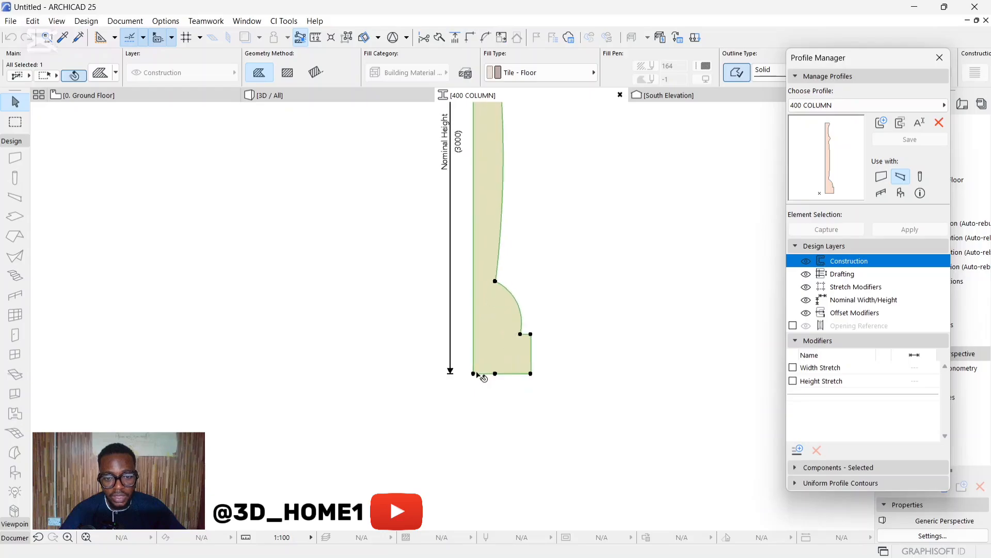
scroll(484, 360, down, 3)
click(411, 151)
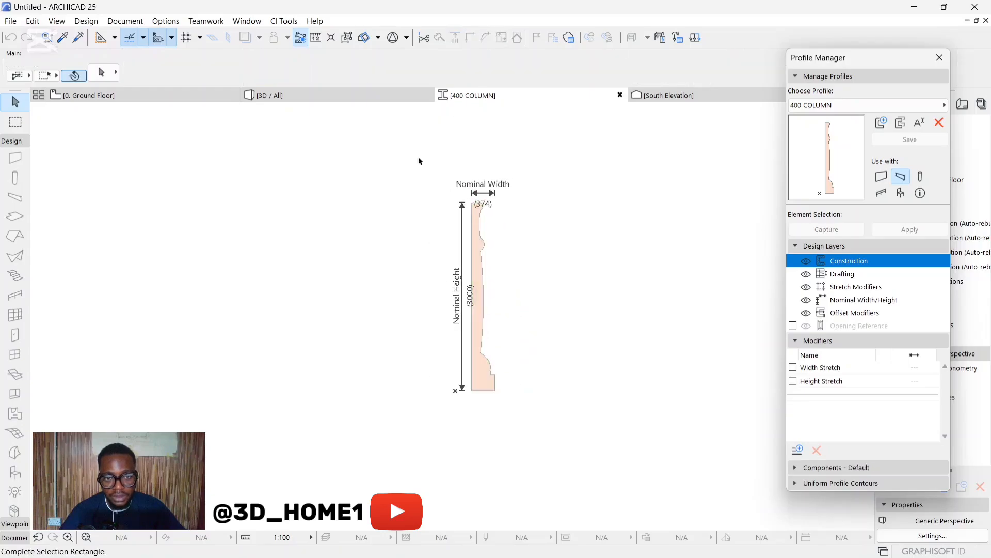
click(584, 448)
scroll(465, 397, up, 3)
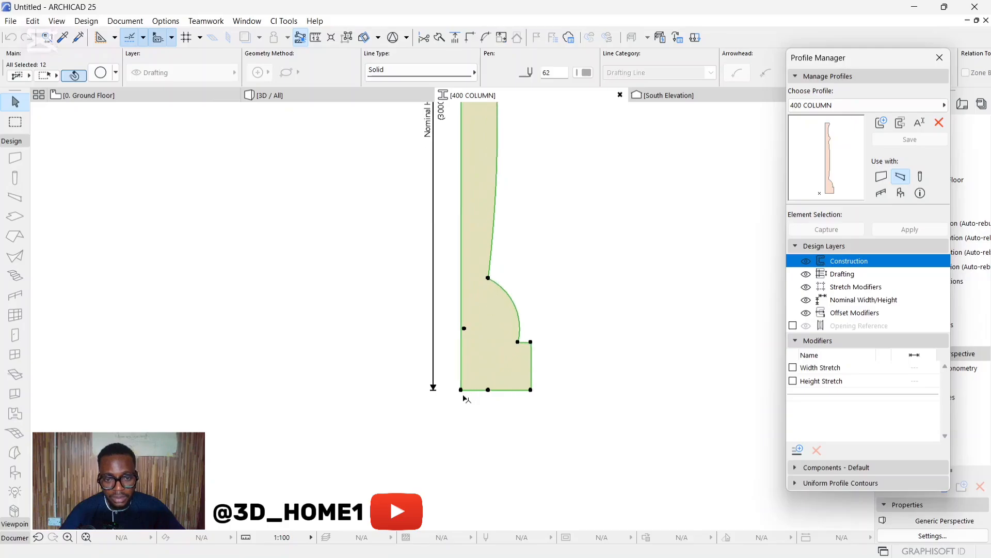
click(461, 390)
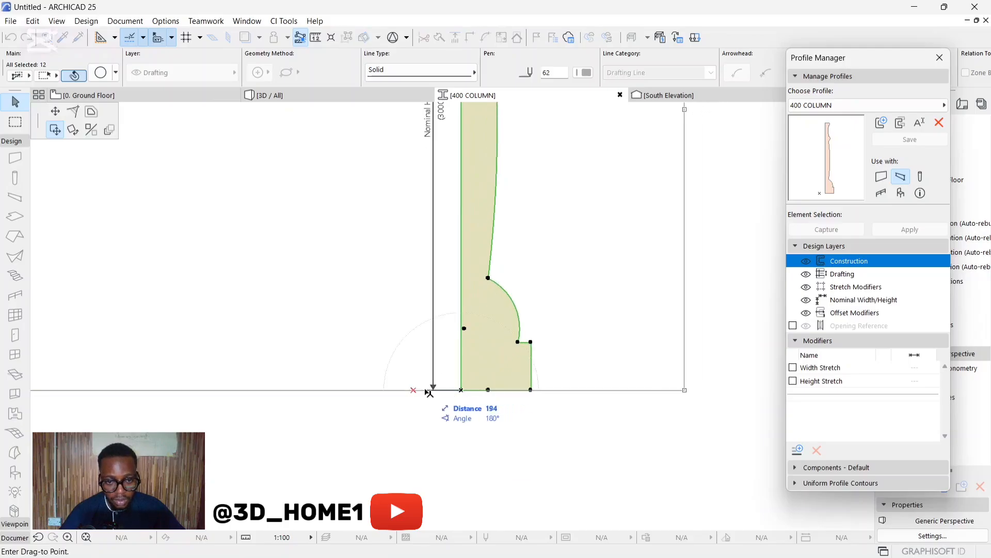
click(413, 390)
click(460, 401)
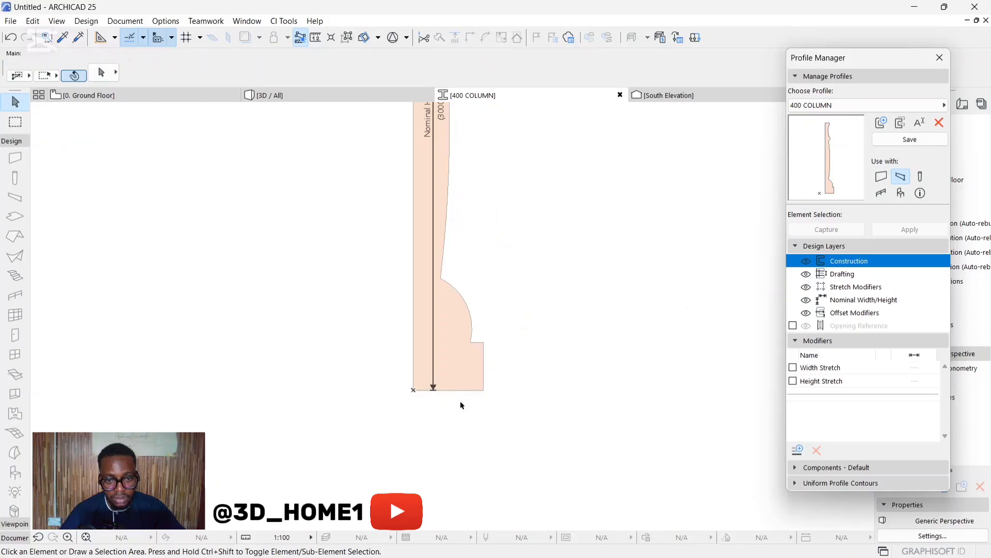
scroll(457, 401, down, 5)
scroll(455, 381, down, 1)
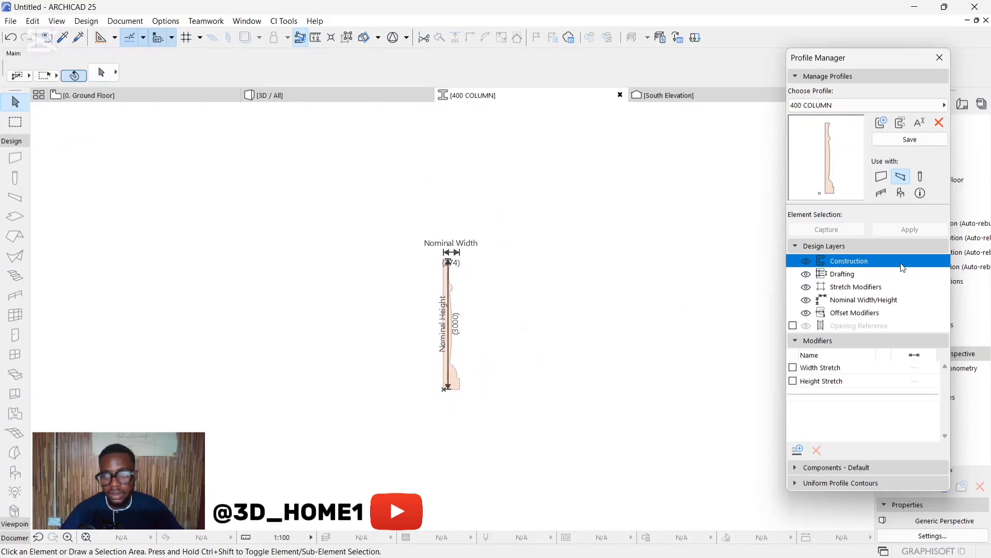
click(919, 140)
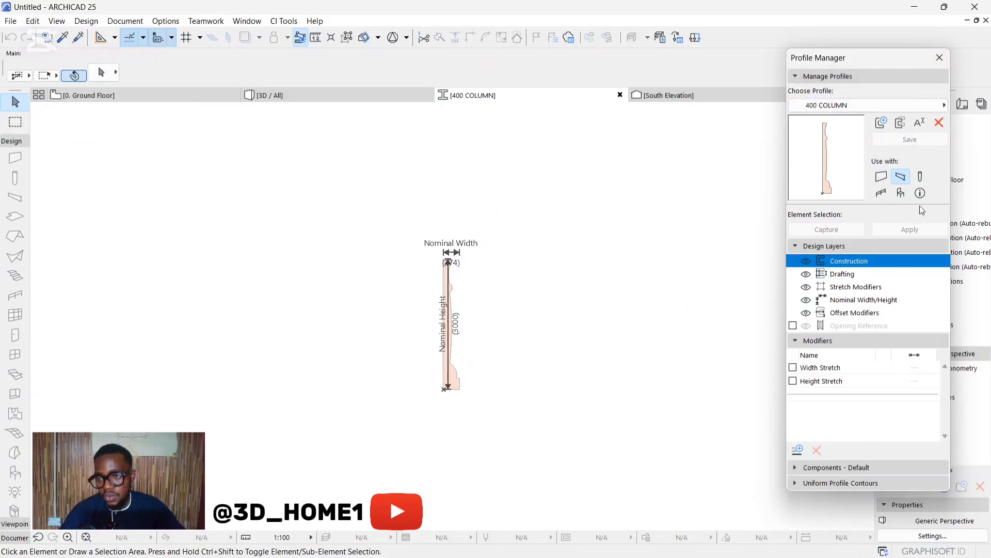
click(939, 58)
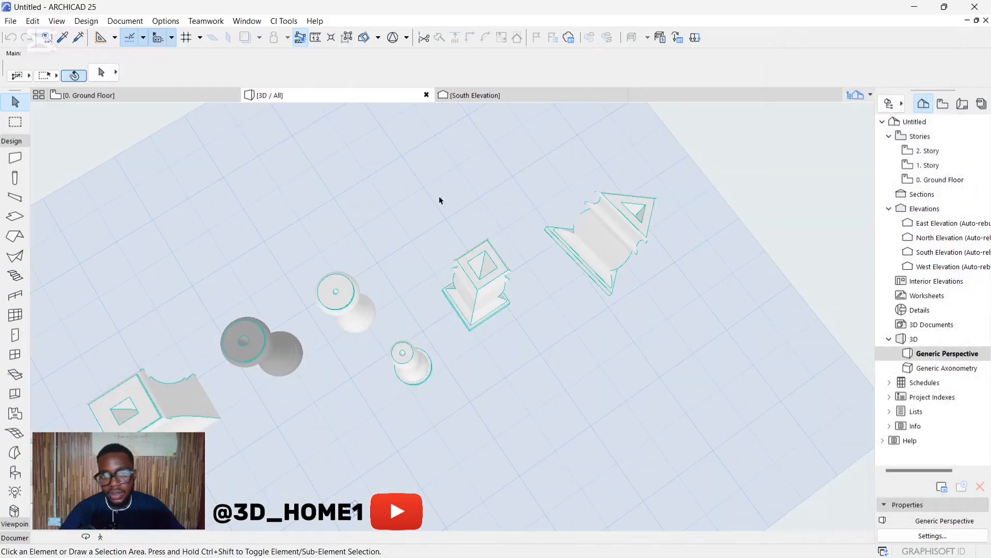
Examine the updated round, square and triangular columns in 3D, comparing their slimmer shafts, bases and tops with the other columns
scroll(428, 367, up, 4)
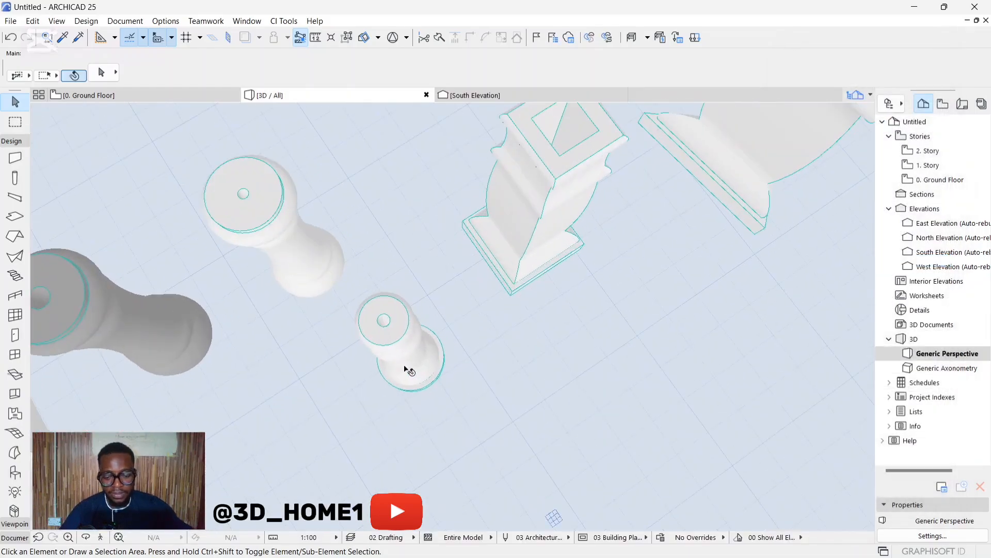
shift+middle_drag(405, 369, 404, 341)
scroll(399, 363, up, 3)
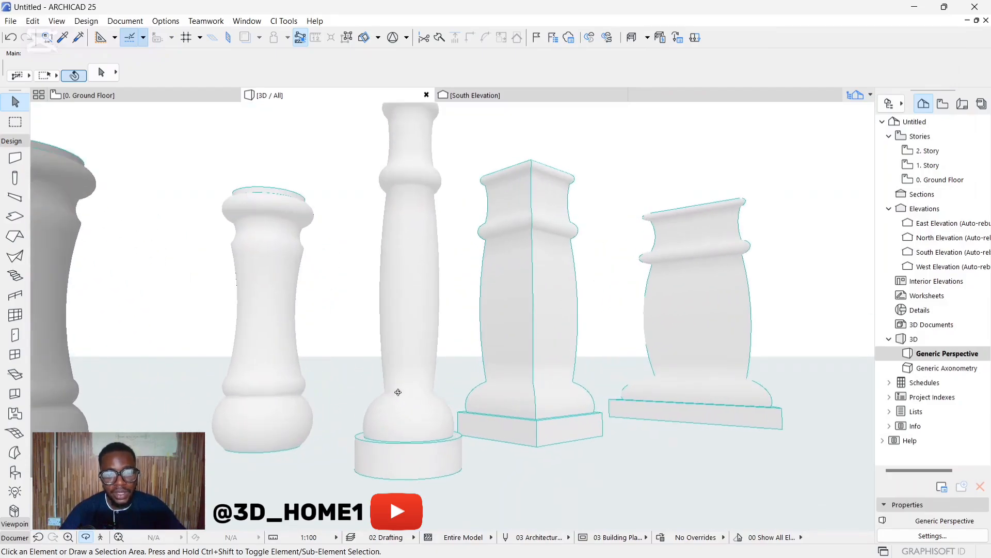
shift+middle_drag(446, 345, 337, 375)
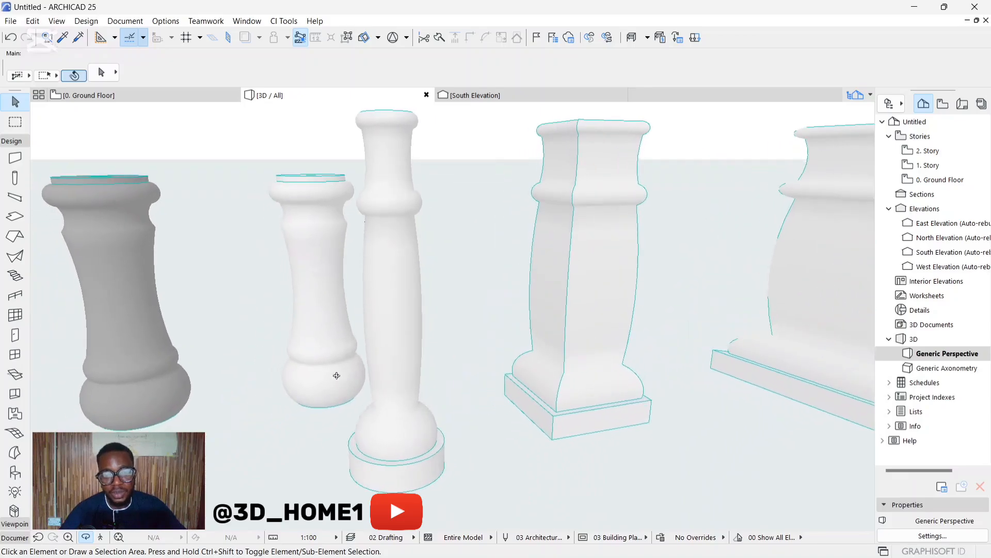
scroll(329, 370, down, 2)
scroll(357, 410, up, 2)
shift+middle_drag(360, 412, 639, 428)
scroll(622, 365, up, 10)
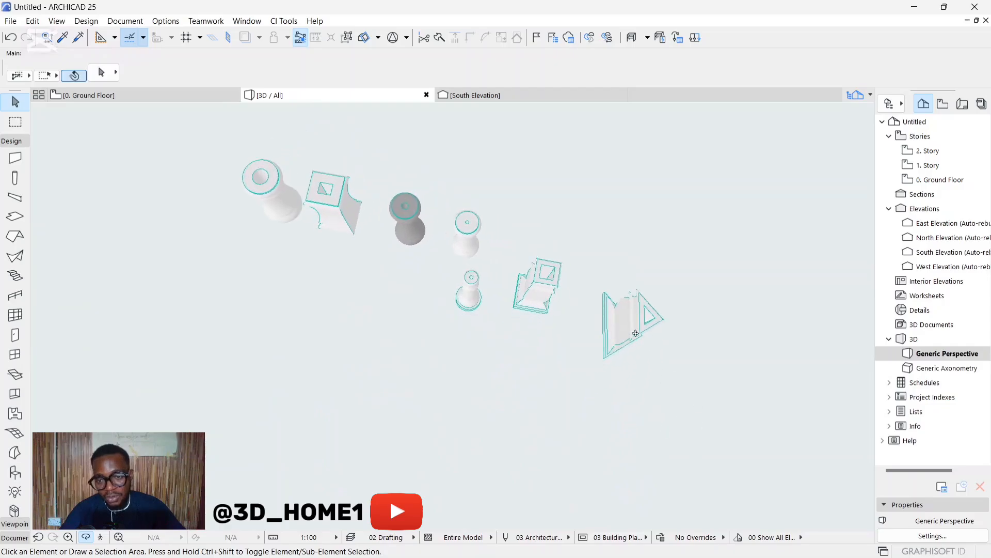
shift+middle_drag(627, 211, 564, 329)
scroll(359, 281, down, 10)
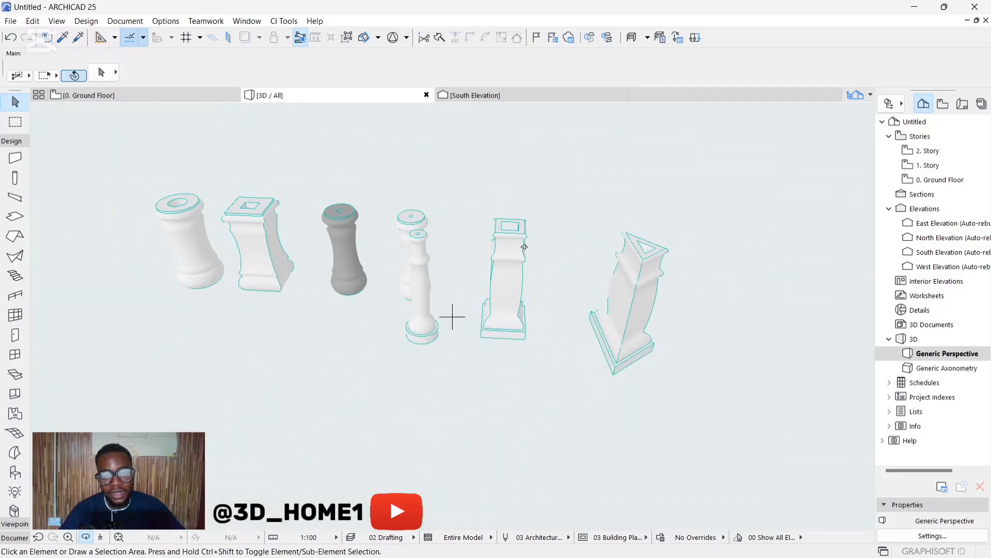
drag(525, 247, 603, 316)
scroll(407, 294, up, 3)
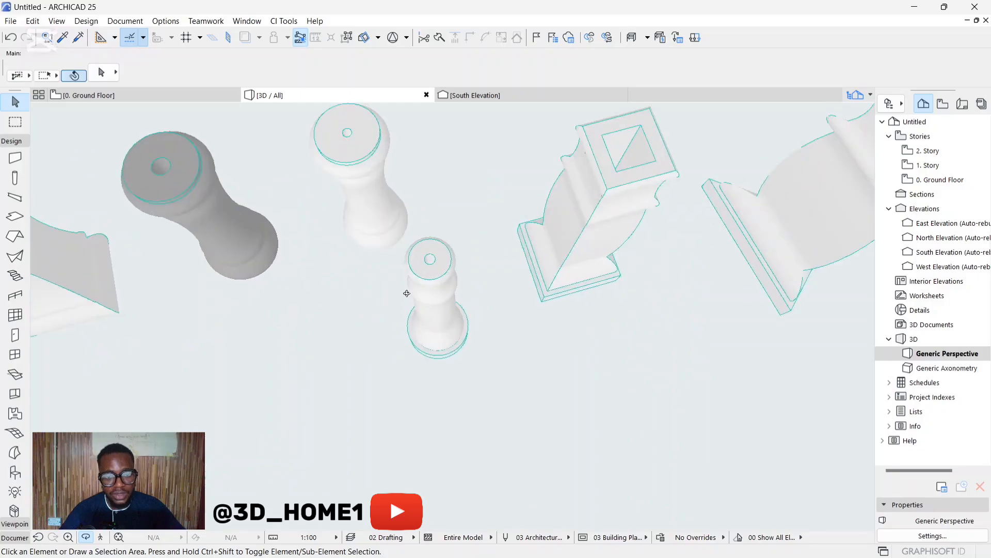
drag(407, 293, 441, 253)
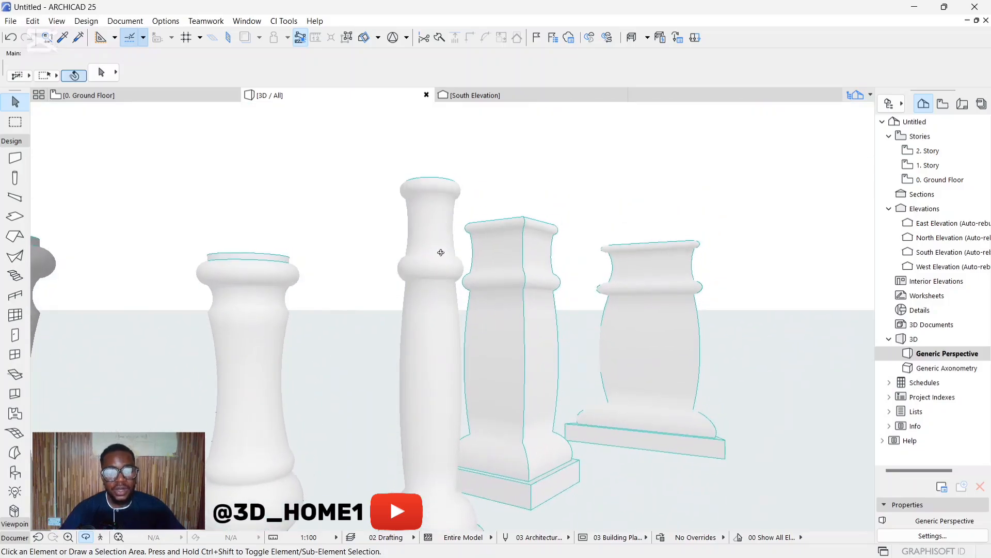
scroll(441, 253, down, 5)
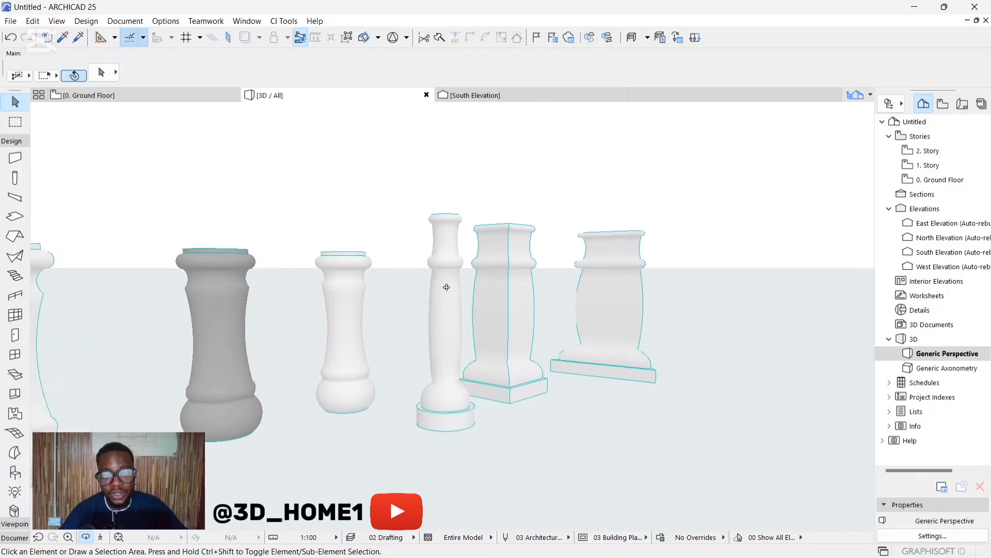
scroll(447, 287, up, 1)
drag(447, 288, 447, 286)
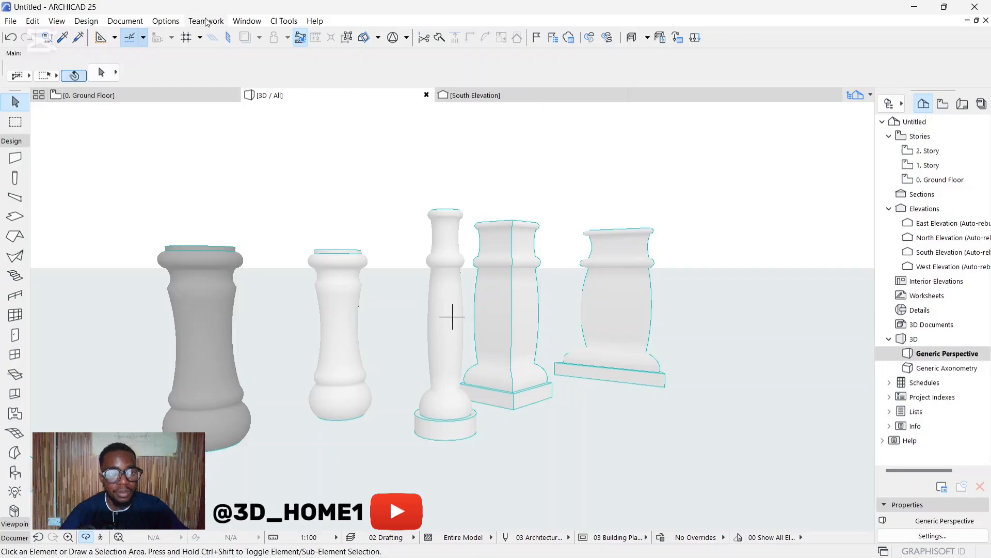
click(170, 24)
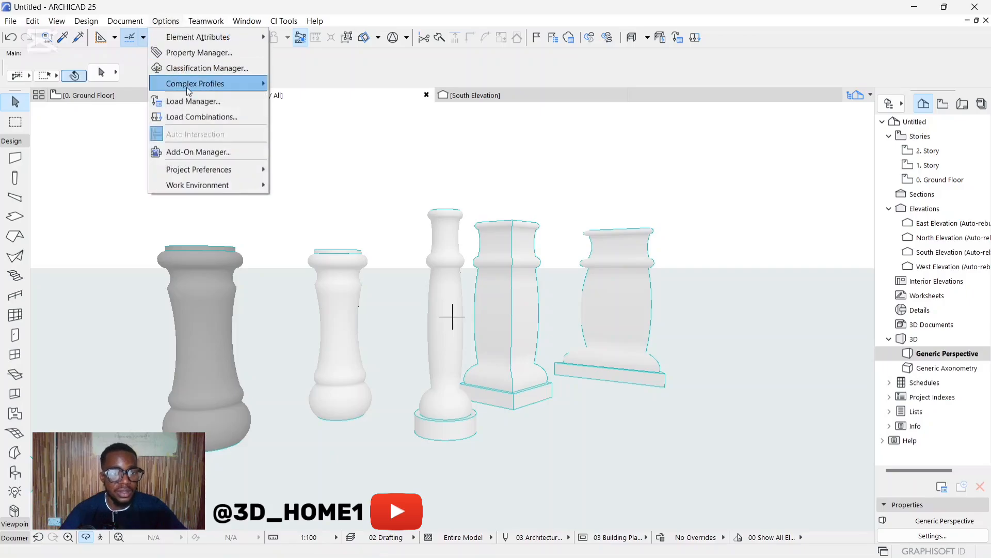
click(375, 308)
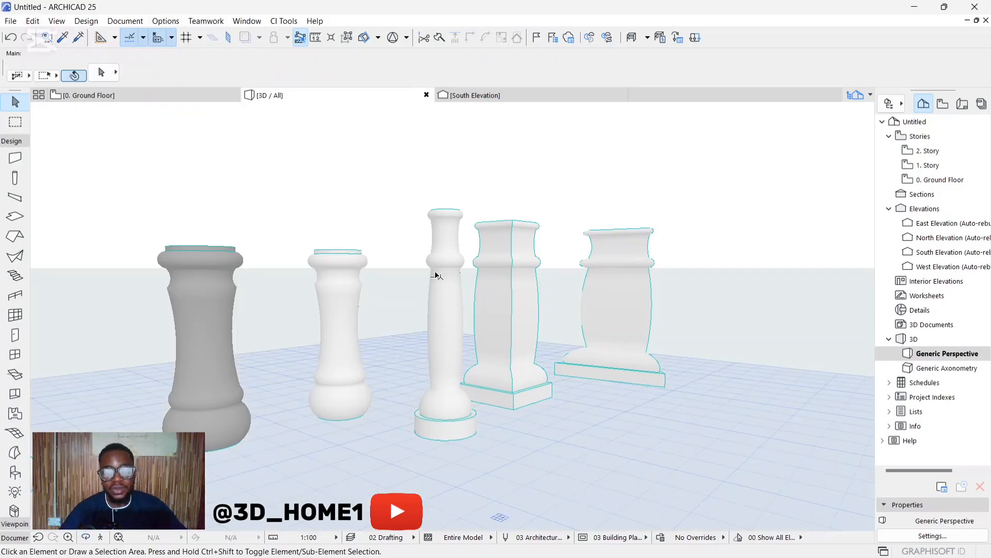